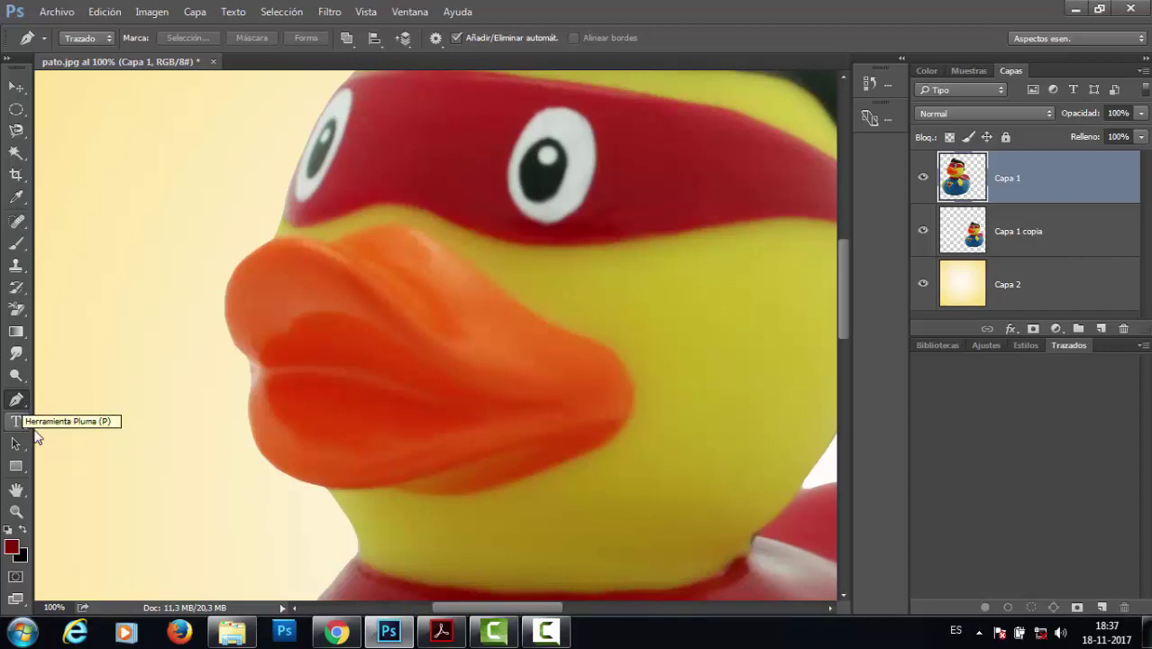
Step: Draw a closed zigzag path of straight segments on the duck's yellow cheek with the Pen tool
{"action": "right_click", "coordinate": [18, 403]}
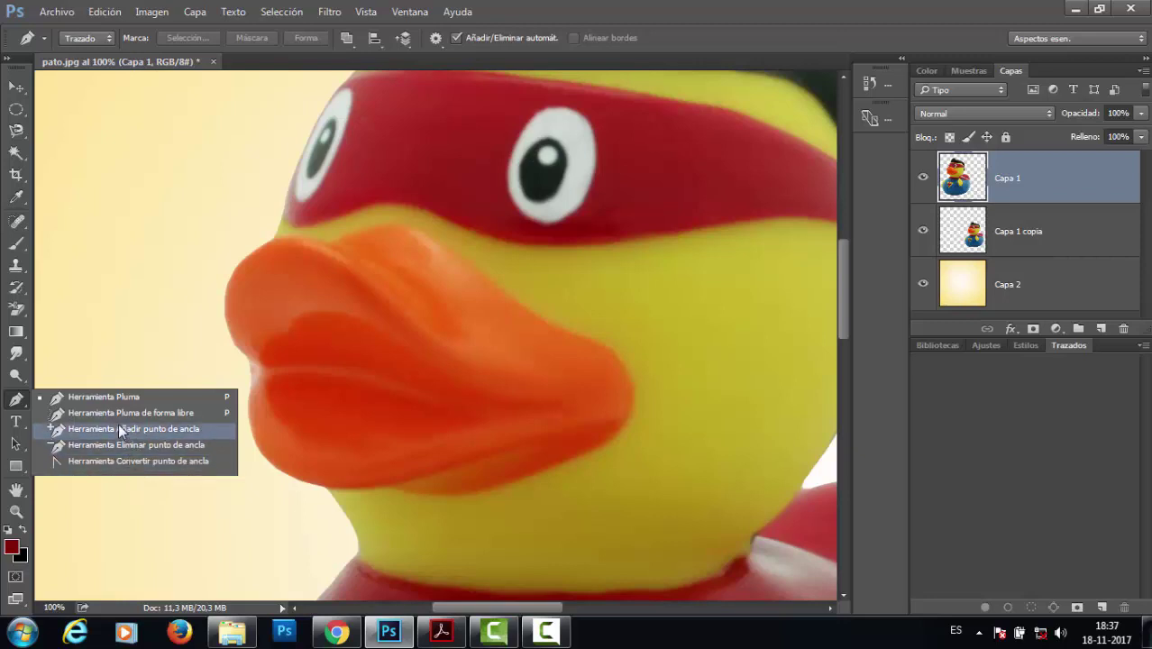
{"action": "left_click", "coordinate": [106, 398]}
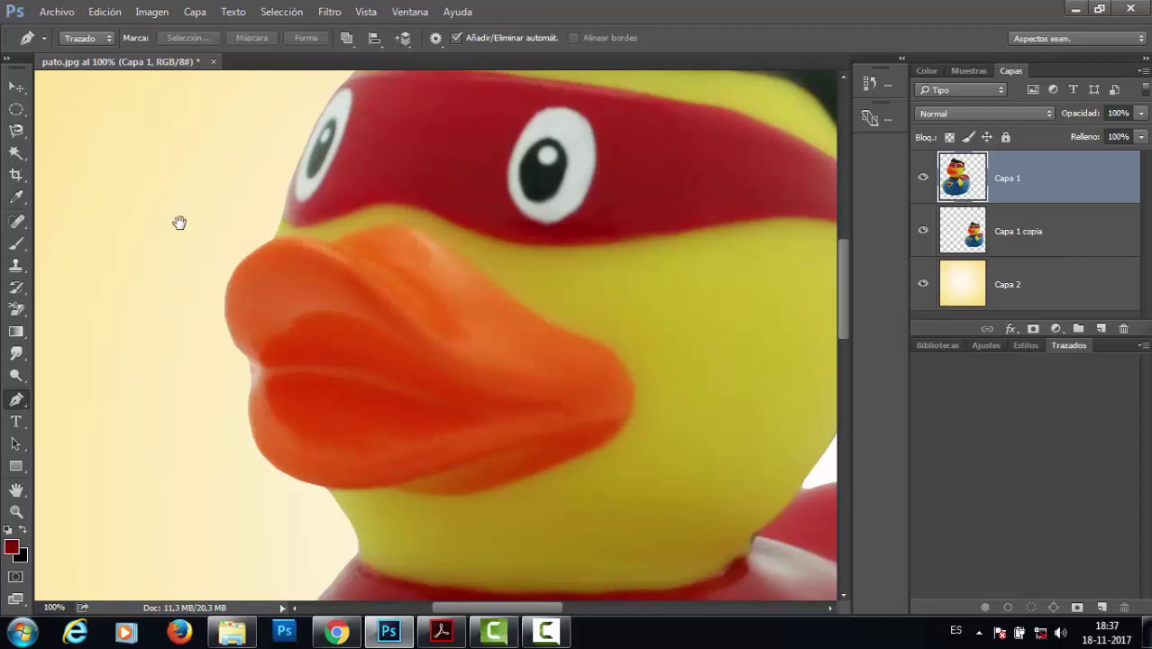
{"action": "left_click_drag", "start_coordinate": [181, 223], "coordinate": [116, 250]}
{"action": "left_click_drag", "start_coordinate": [417, 346], "coordinate": [341, 342]}
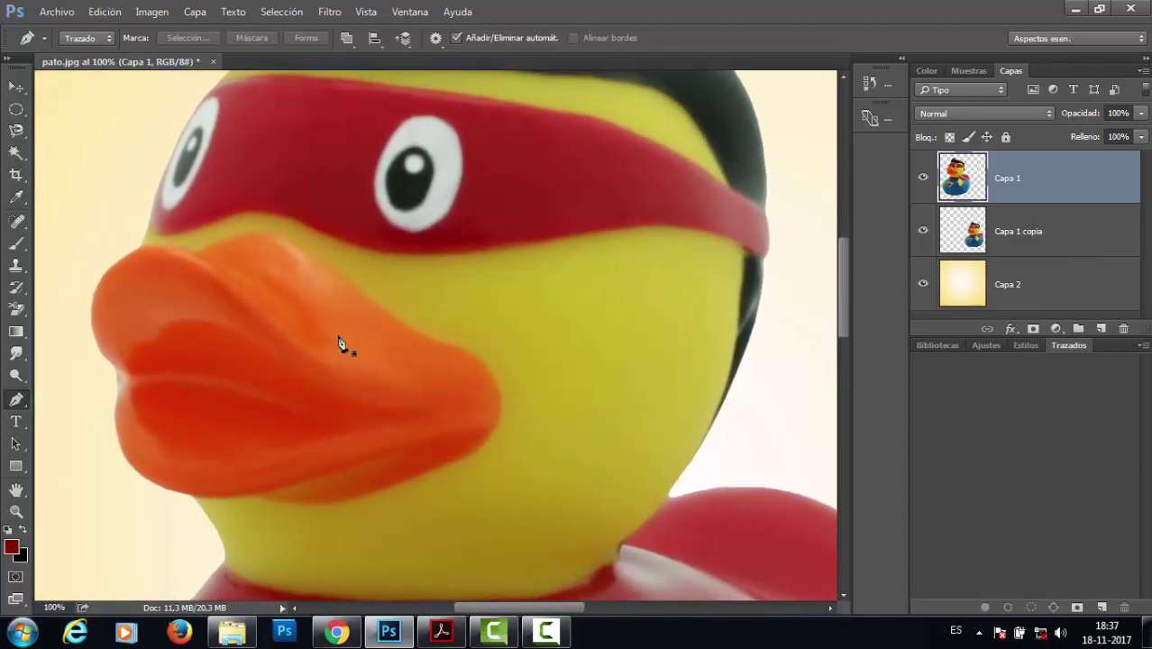
{"action": "left_click", "coordinate": [470, 290]}
{"action": "left_click", "coordinate": [514, 378]}
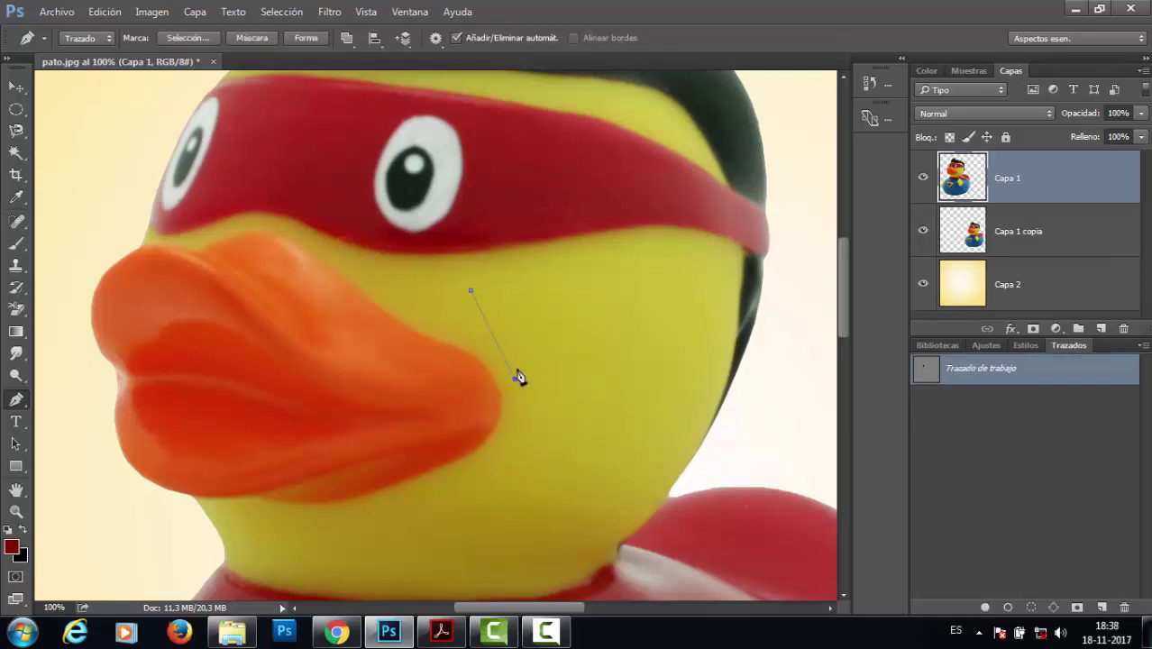
{"action": "left_click", "coordinate": [557, 262]}
{"action": "left_click", "coordinate": [572, 358]}
{"action": "left_click", "coordinate": [610, 268]}
{"action": "left_click", "coordinate": [622, 383]}
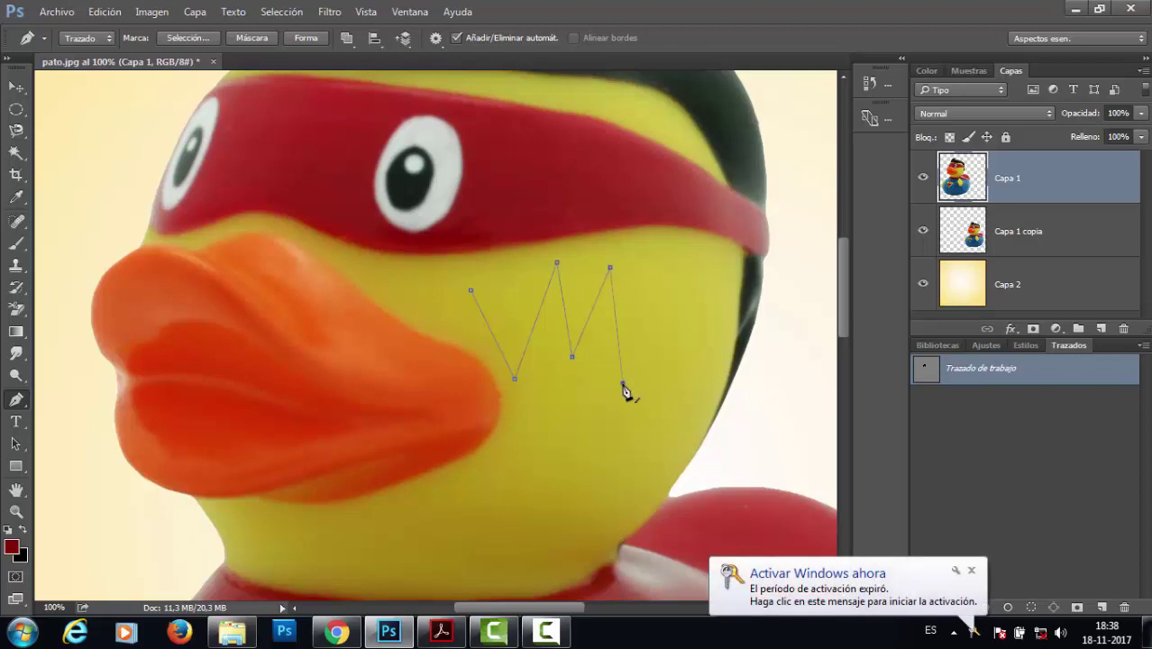
{"action": "left_click", "coordinate": [486, 453]}
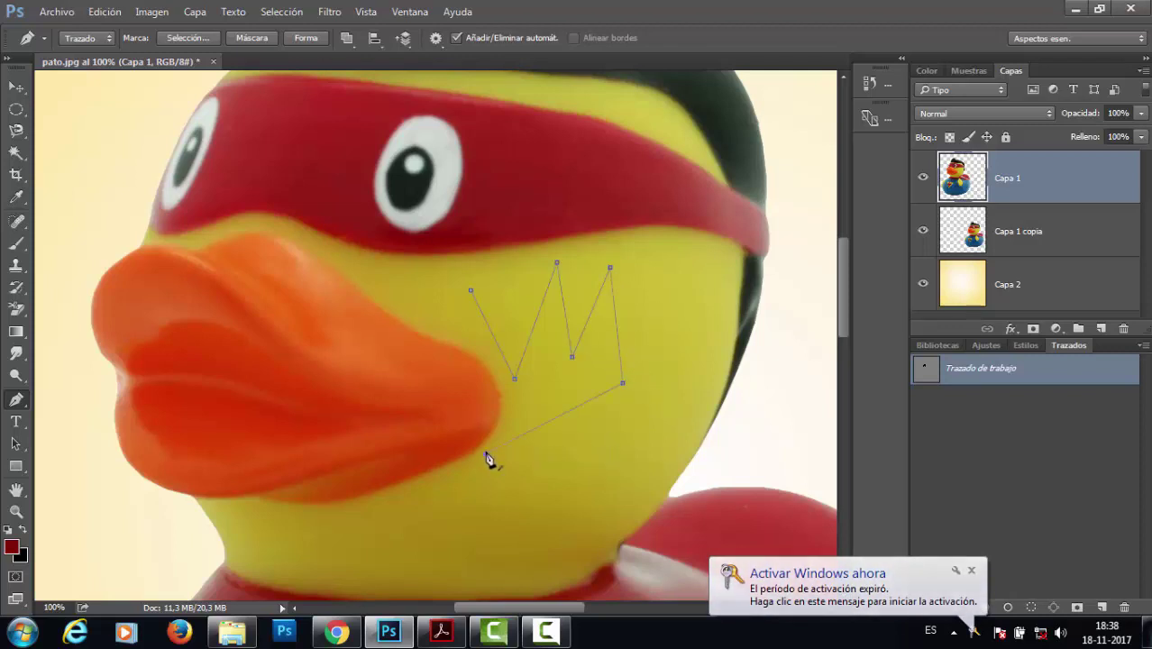
{"action": "left_click", "coordinate": [471, 291]}
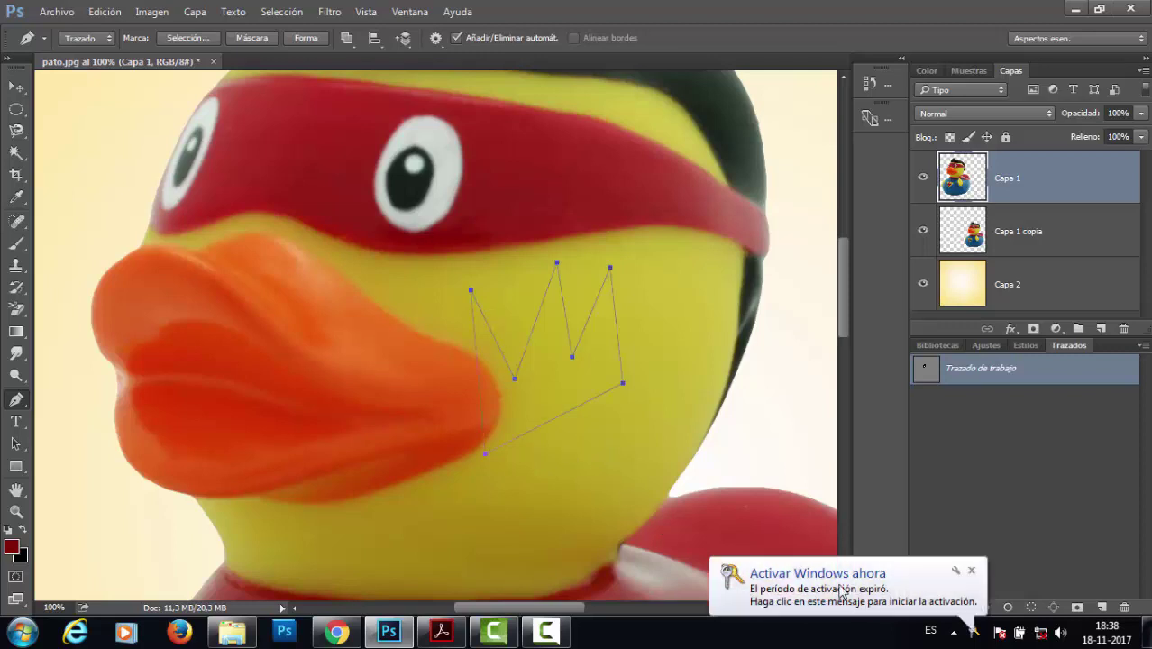
{"action": "left_click", "coordinate": [971, 570]}
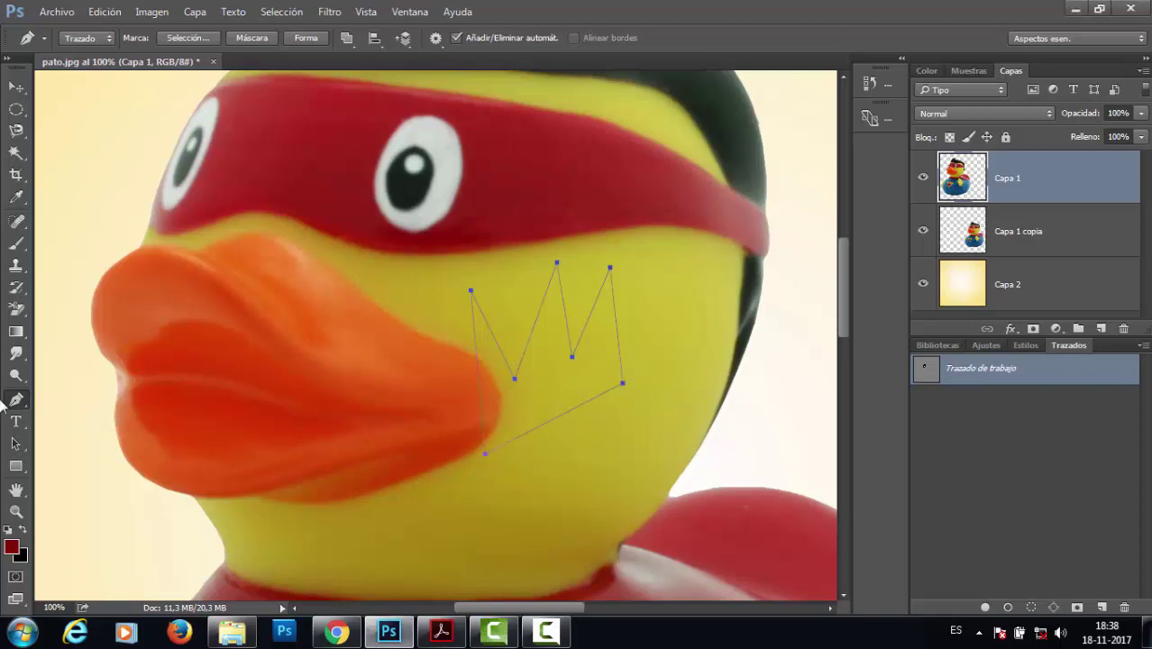
Step: Add an anchor point at the middle of the zigzag path's lower slanted segment with the Add Anchor Point tool
{"action": "left_click_drag", "start_coordinate": [17, 402], "coordinate": [58, 403]}
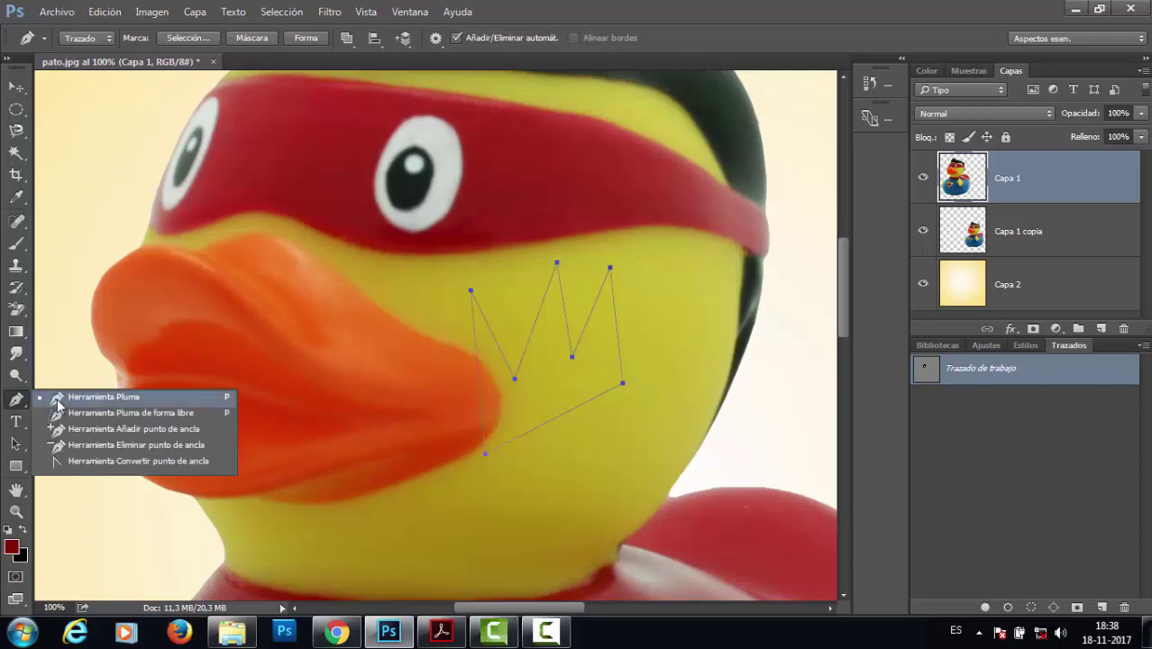
{"action": "left_click", "coordinate": [129, 429]}
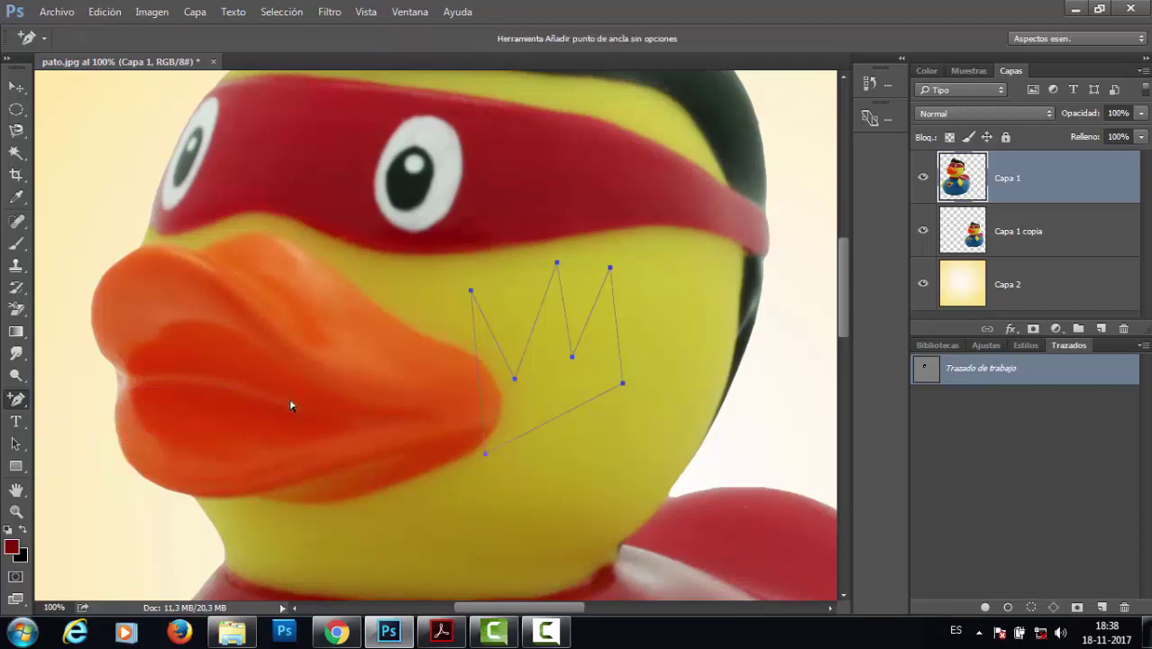
{"action": "left_click", "coordinate": [561, 416]}
Step: Remove the middle upper peak of the zigzag path with the Delete Anchor Point tool
{"action": "left_click", "coordinate": [17, 400]}
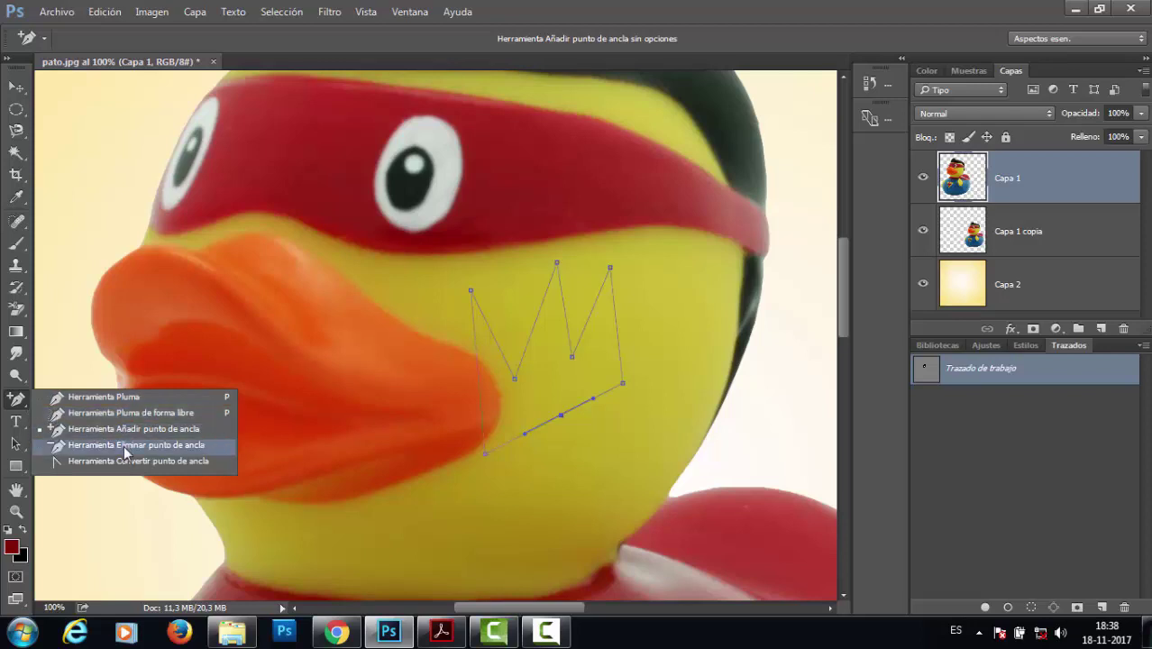
{"action": "left_click", "coordinate": [124, 445]}
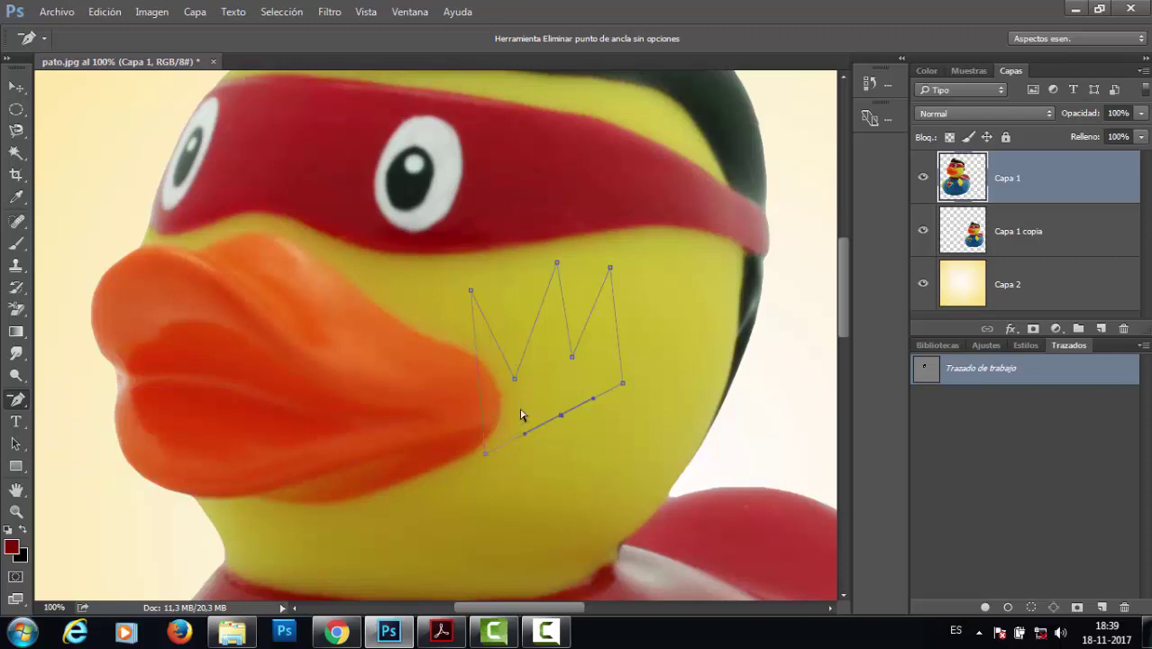
{"action": "left_click", "coordinate": [557, 265]}
Step: With the Pen tool's auto add/delete, remove the path's upper-right peak and add an anchor point on the segment that replaces it
{"action": "right_click", "coordinate": [17, 403]}
{"action": "left_click", "coordinate": [55, 398]}
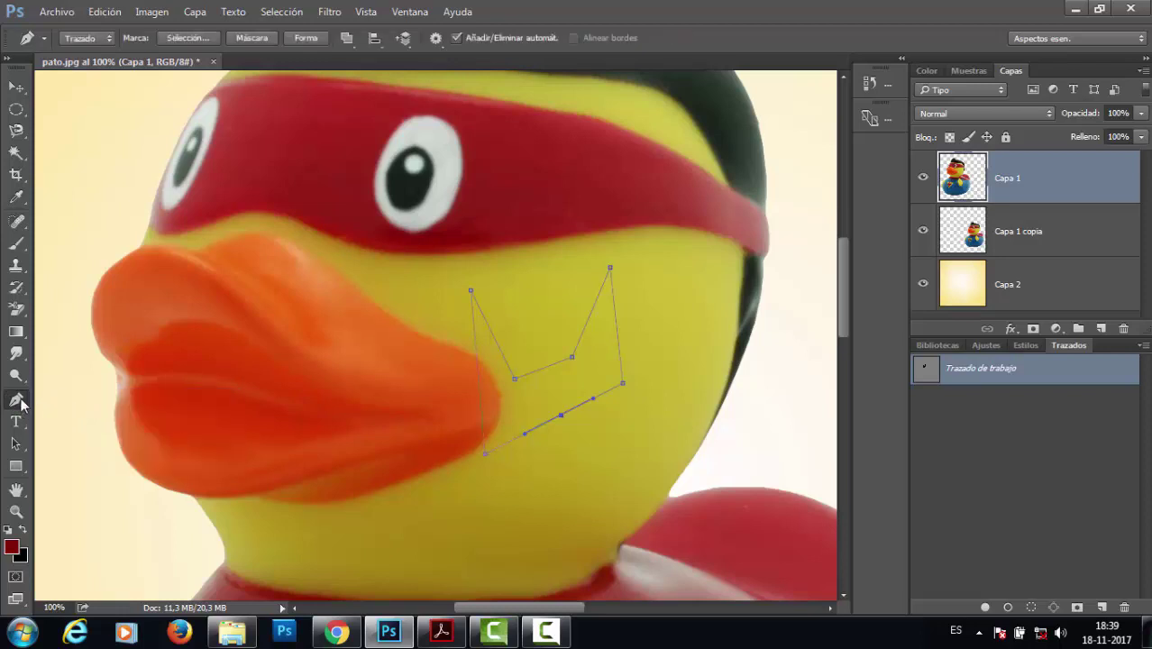
{"action": "right_click", "coordinate": [17, 400]}
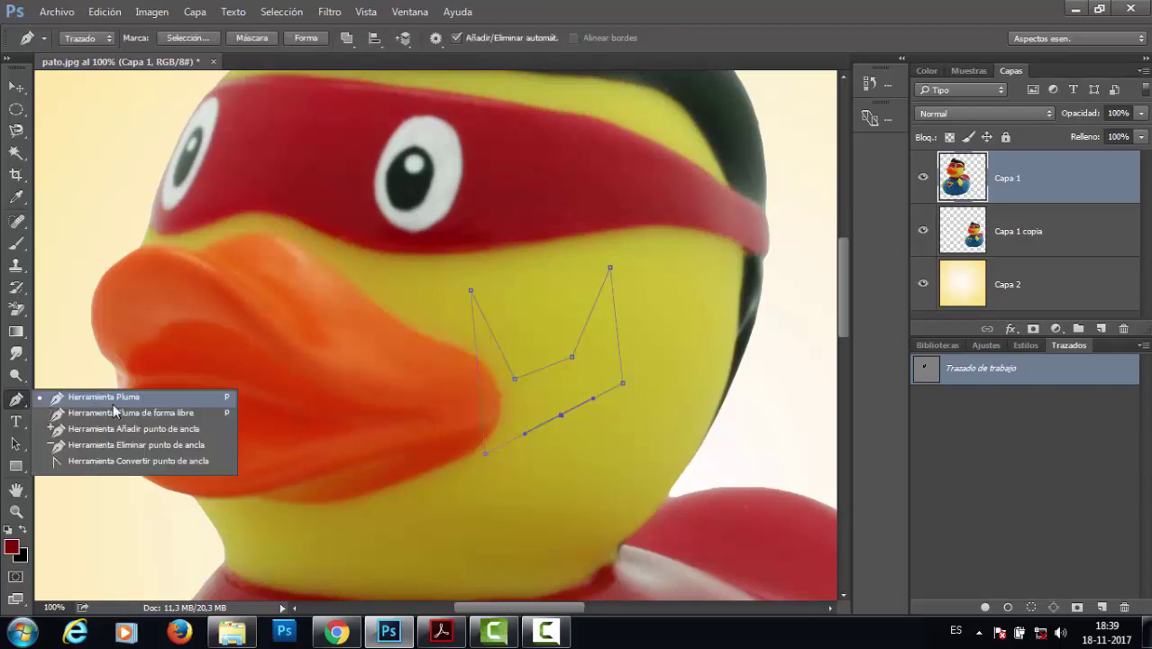
{"action": "left_click", "coordinate": [132, 400]}
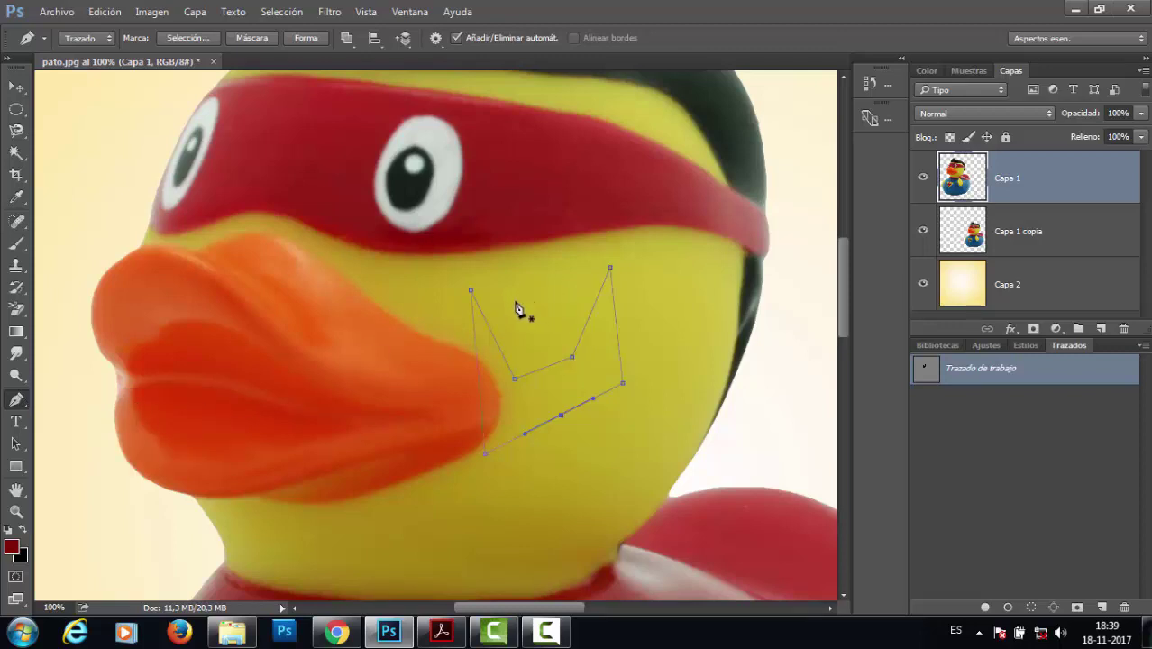
{"action": "left_click", "coordinate": [610, 270]}
{"action": "left_click", "coordinate": [591, 368]}
Step: Draw a closed four-sided path over the mask around the duck's large eye, and delete the whole work path
{"action": "left_click", "coordinate": [411, 11]}
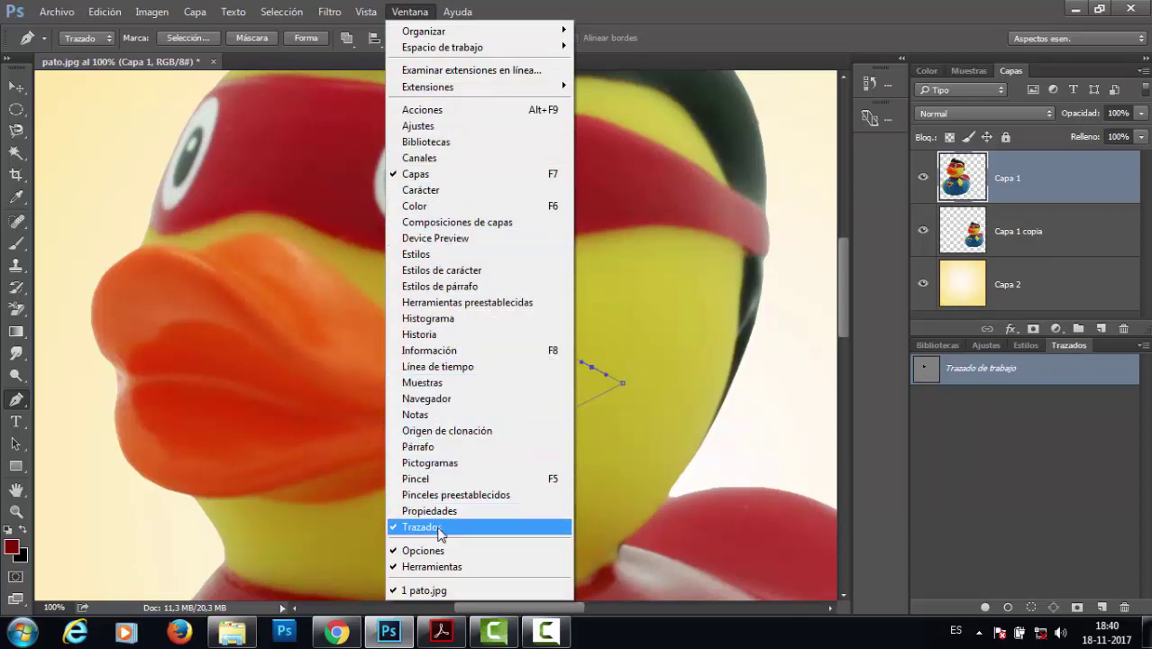
{"action": "left_click", "coordinate": [1064, 343]}
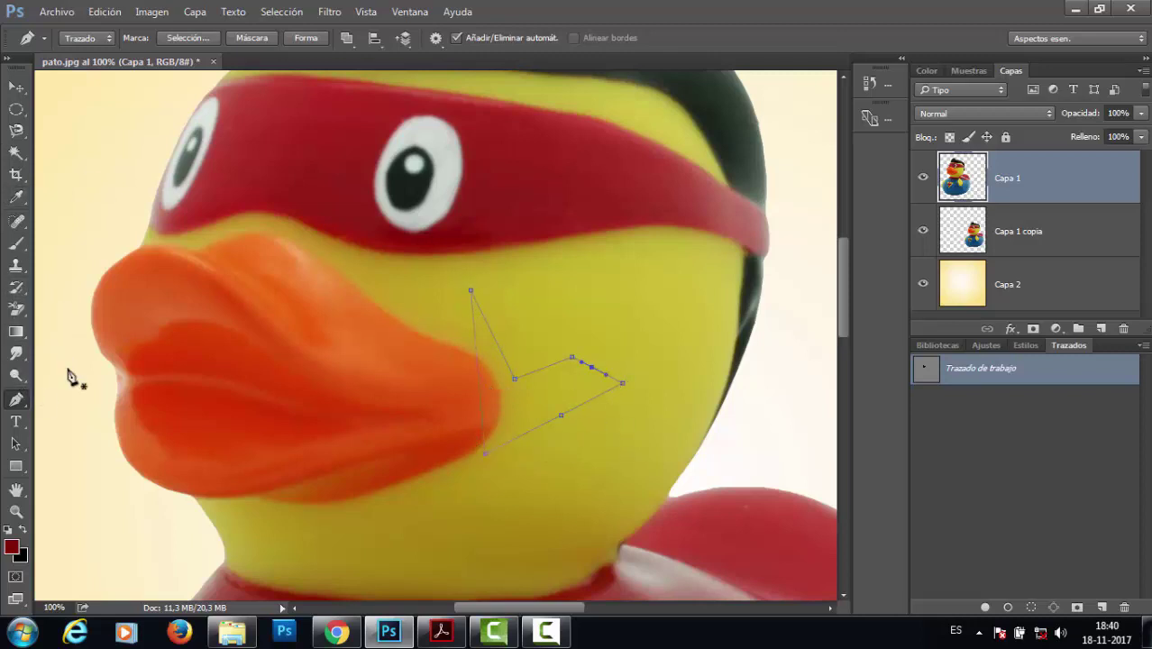
{"action": "left_click", "coordinate": [317, 156]}
{"action": "left_click", "coordinate": [302, 256]}
{"action": "left_click", "coordinate": [453, 238]}
{"action": "left_click", "coordinate": [449, 169]}
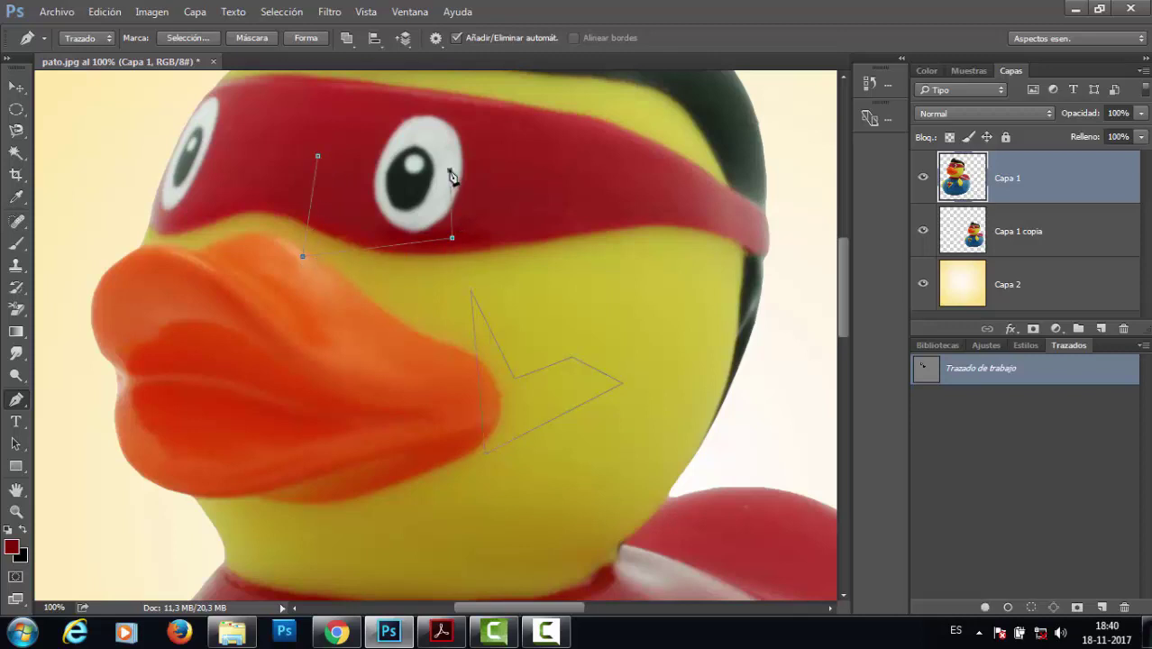
{"action": "left_click", "coordinate": [318, 158]}
{"action": "left_click_drag", "start_coordinate": [1074, 369], "coordinate": [1126, 607]}
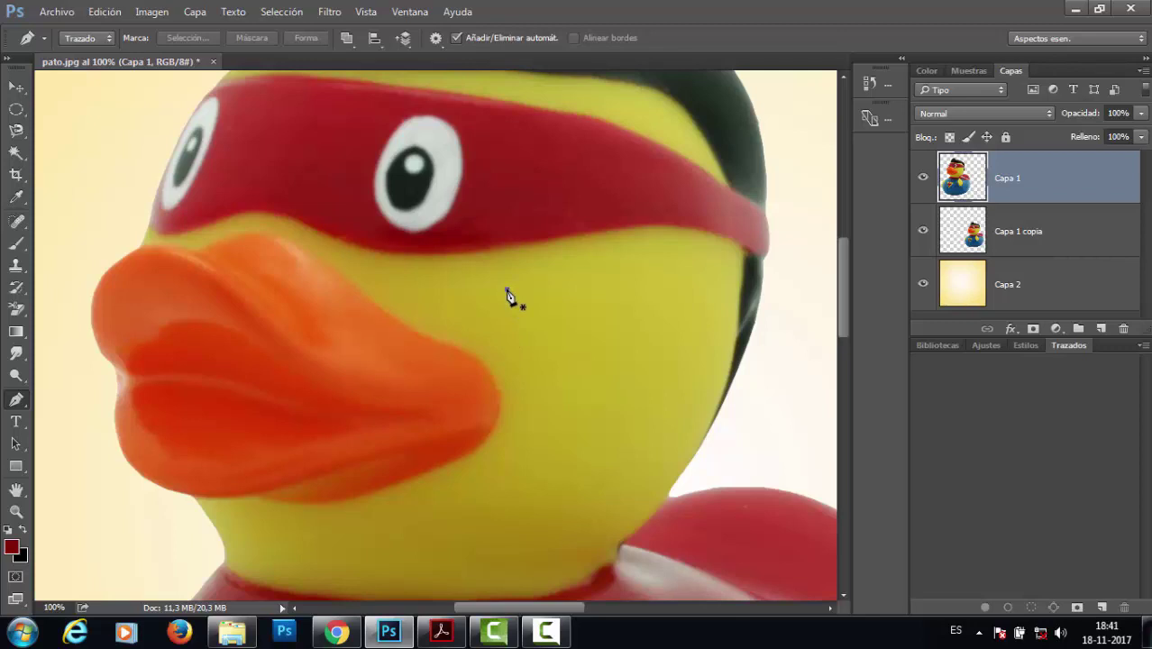
Step: Draw a closed curved path with five smooth anchor points on the duck's cheek
{"action": "left_click_drag", "start_coordinate": [507, 291], "coordinate": [579, 305]}
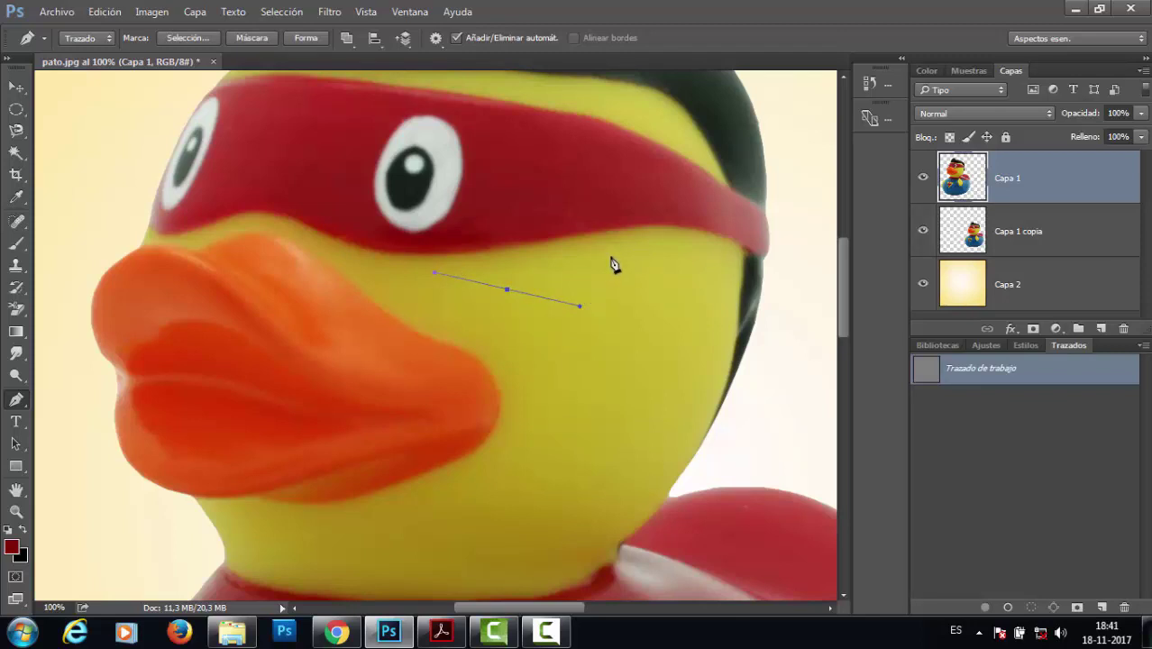
{"action": "left_click_drag", "start_coordinate": [610, 260], "coordinate": [666, 253]}
{"action": "left_click_drag", "start_coordinate": [692, 300], "coordinate": [689, 347]}
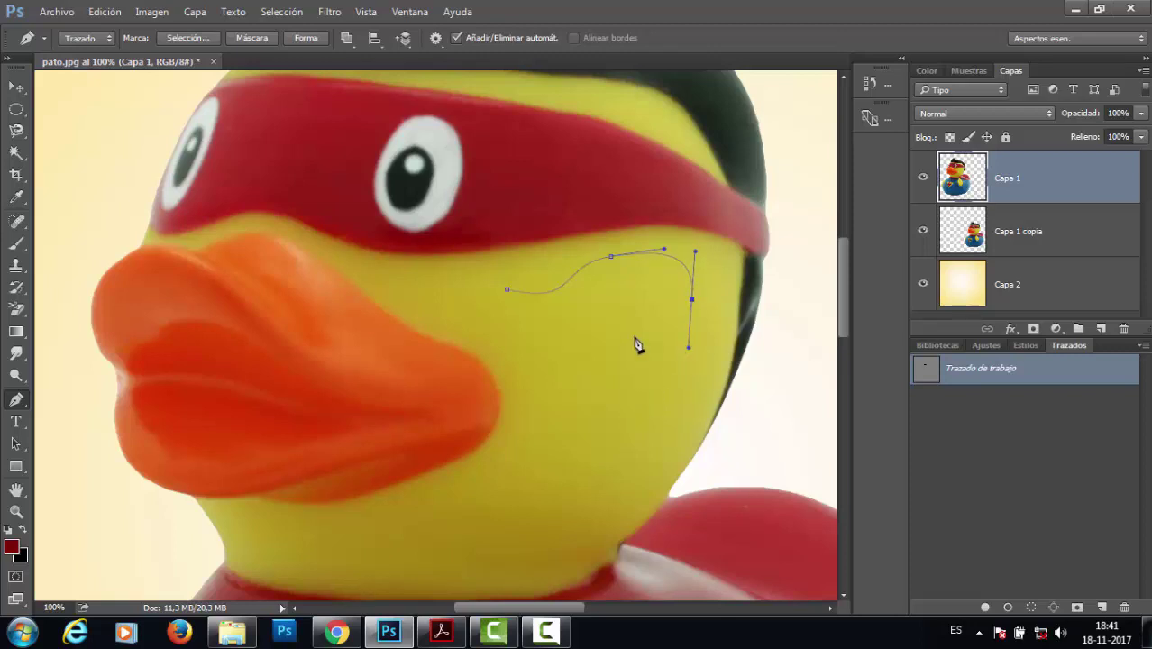
{"action": "left_click_drag", "start_coordinate": [634, 319], "coordinate": [604, 360]}
{"action": "left_click_drag", "start_coordinate": [544, 367], "coordinate": [506, 322]}
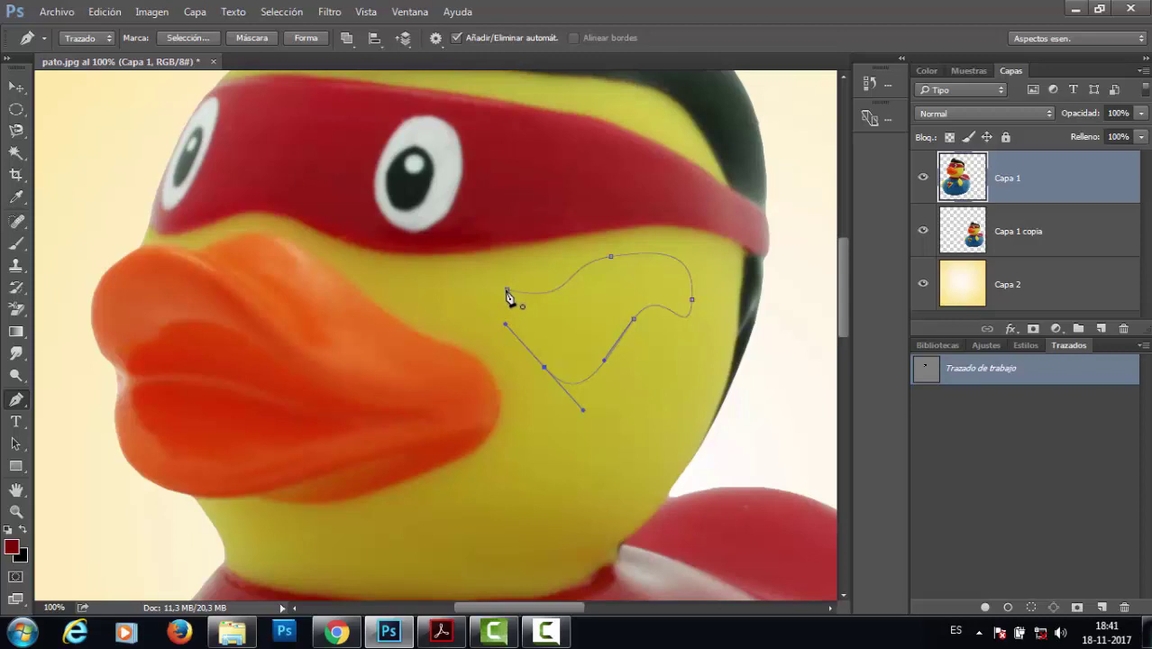
{"action": "left_click", "coordinate": [507, 298]}
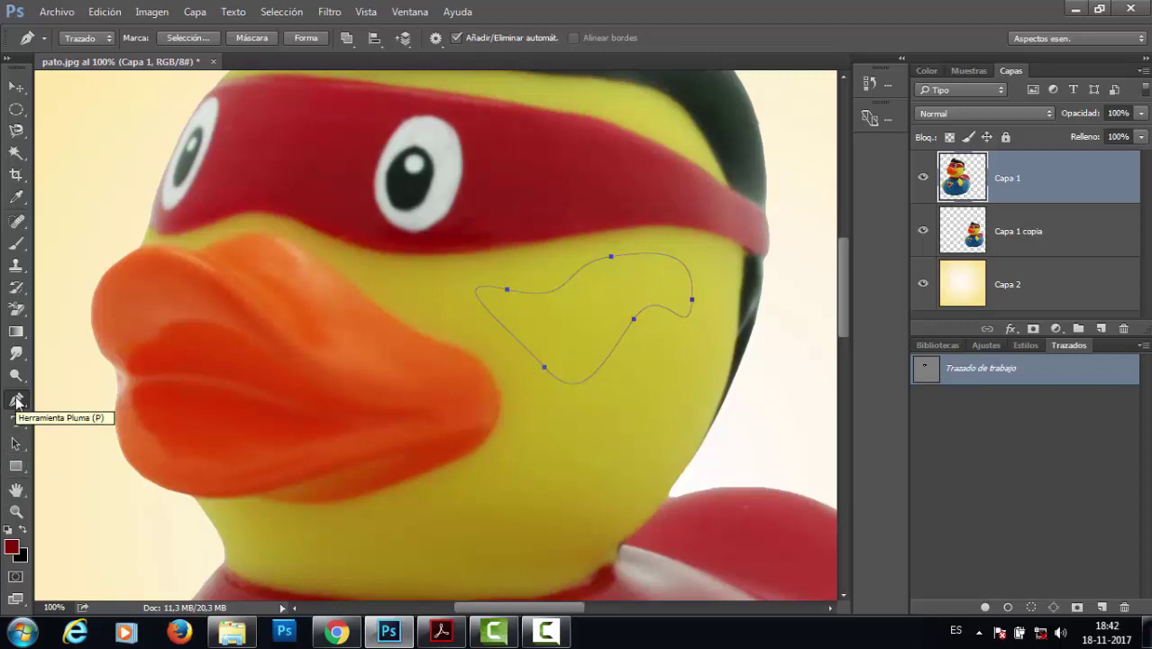
Step: Convert all five smooth anchor points of the cheek path to corner points with the Convert Point tool
{"action": "left_click_drag", "start_coordinate": [17, 402], "coordinate": [78, 466]}
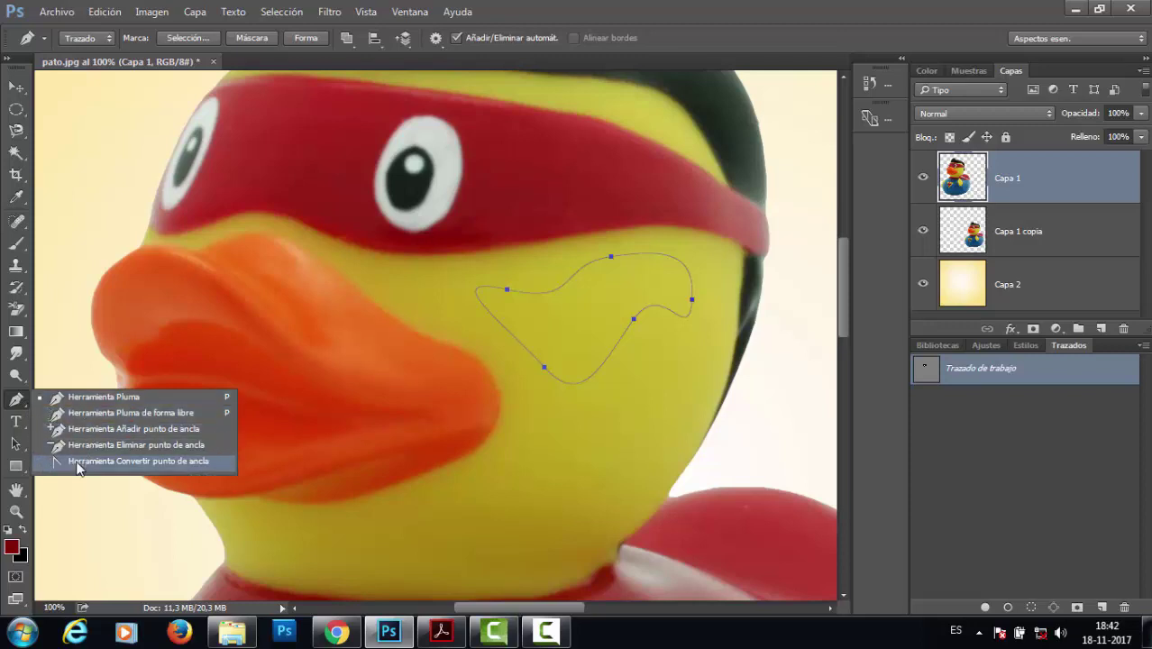
{"action": "left_click", "coordinate": [158, 462]}
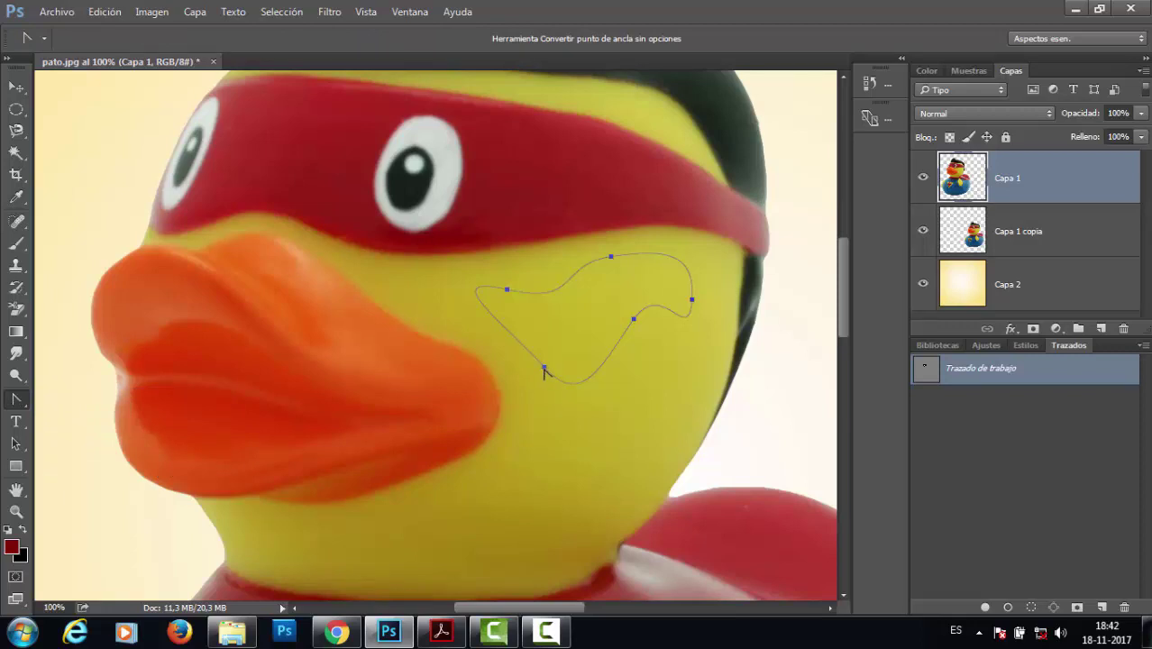
{"action": "left_click", "coordinate": [543, 369]}
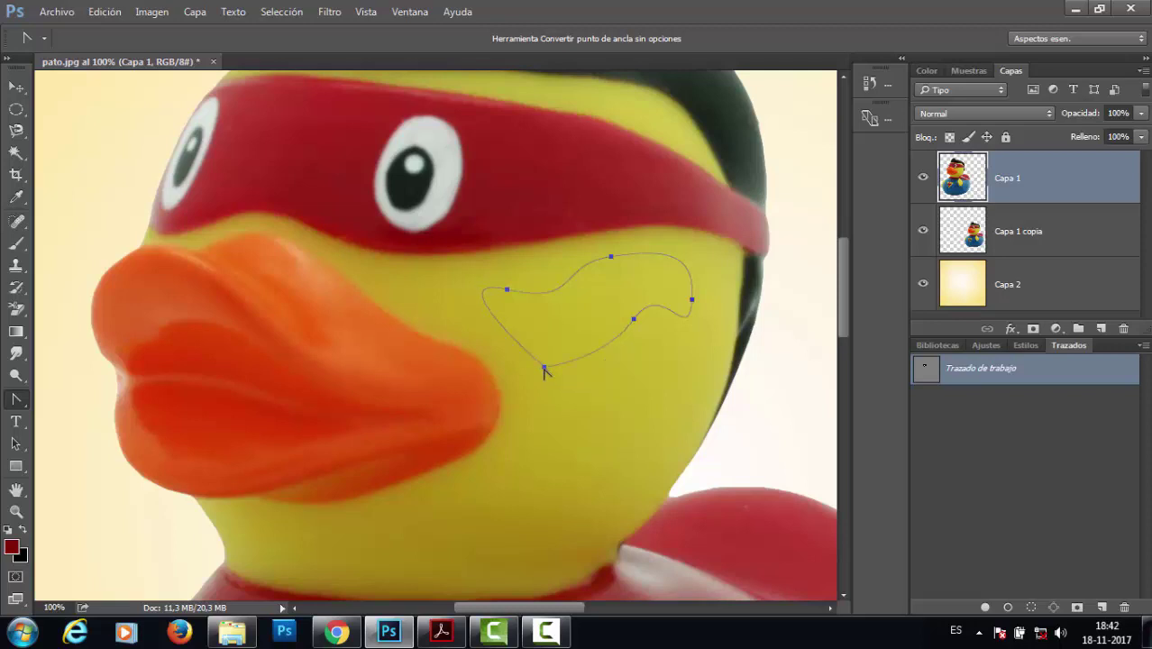
{"action": "left_click", "coordinate": [611, 258]}
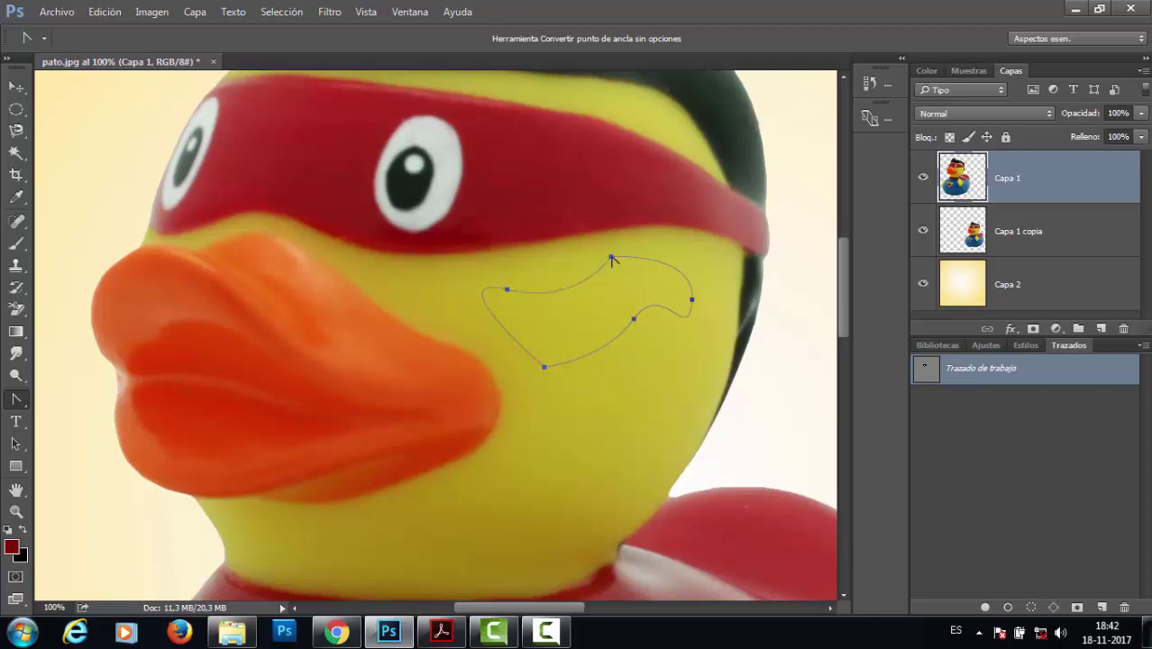
{"action": "left_click", "coordinate": [507, 291]}
{"action": "left_click", "coordinate": [634, 321]}
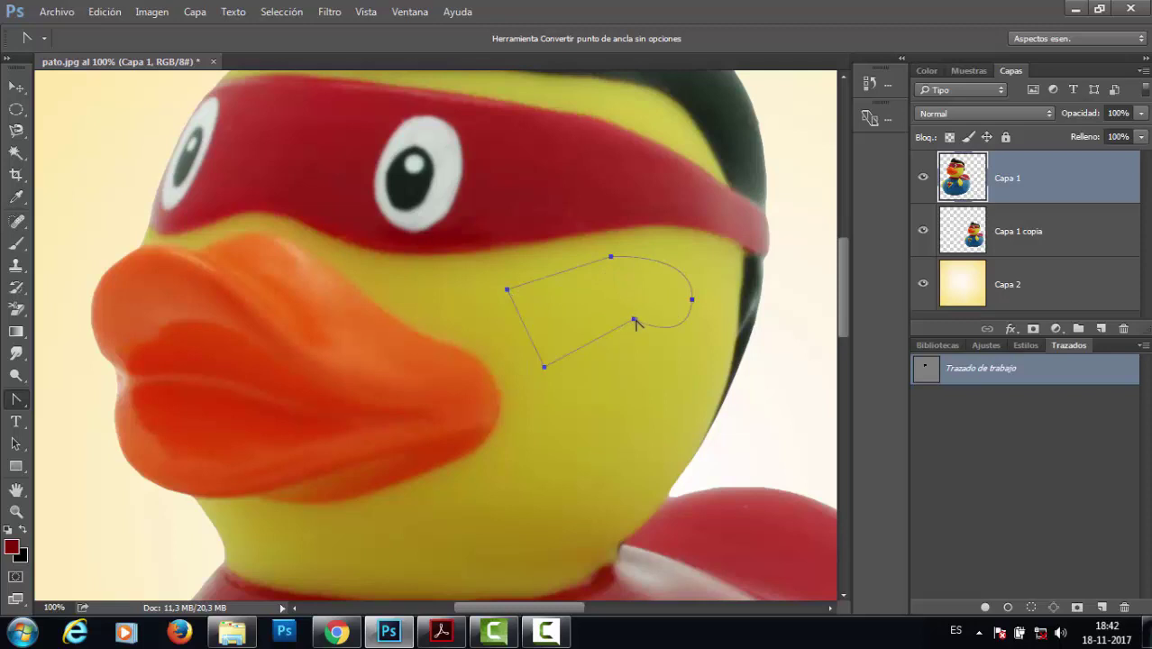
{"action": "left_click", "coordinate": [691, 300]}
Step: Convert the cheek path's lower-left, upper-left and top corner points back to smooth points, and delete the work path
{"action": "left_click_drag", "start_coordinate": [20, 400], "coordinate": [155, 466]}
{"action": "left_click_drag", "start_coordinate": [543, 369], "coordinate": [480, 365]}
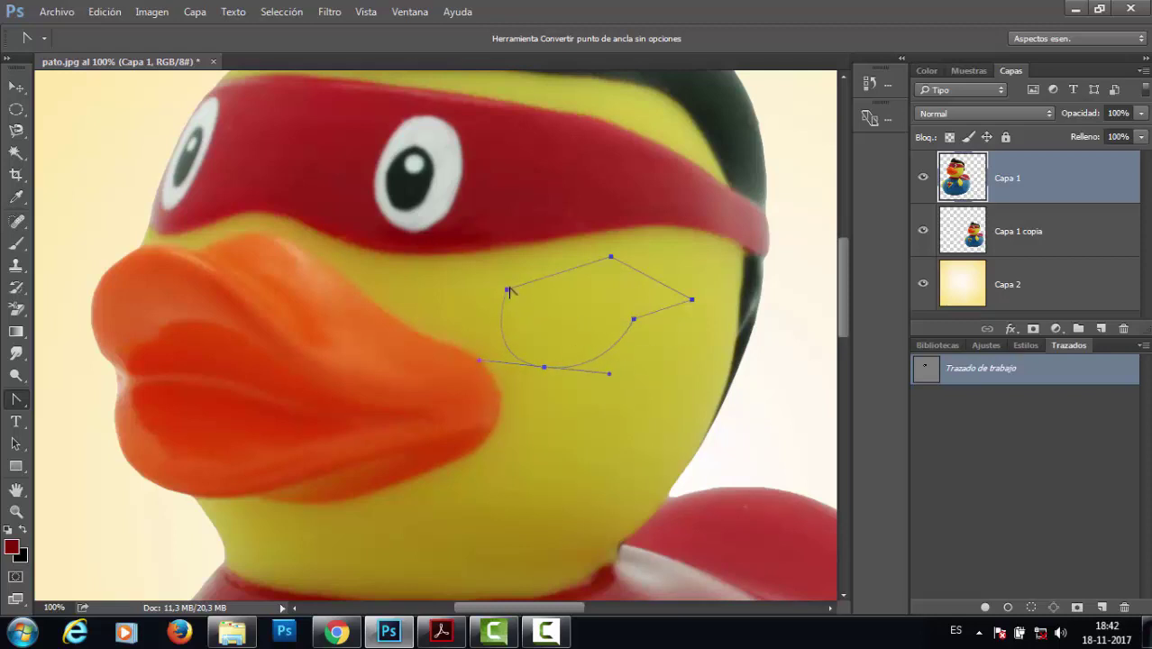
{"action": "left_click_drag", "start_coordinate": [504, 291], "coordinate": [555, 296]}
{"action": "left_click_drag", "start_coordinate": [611, 258], "coordinate": [648, 256]}
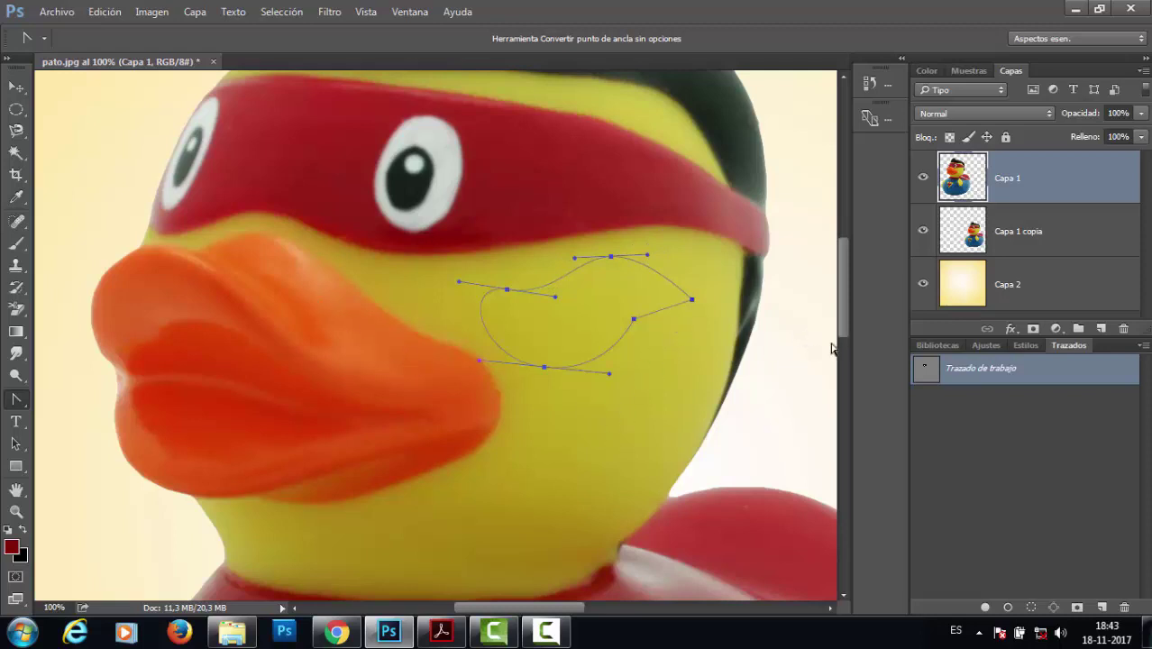
{"action": "left_click_drag", "start_coordinate": [998, 365], "coordinate": [1124, 607]}
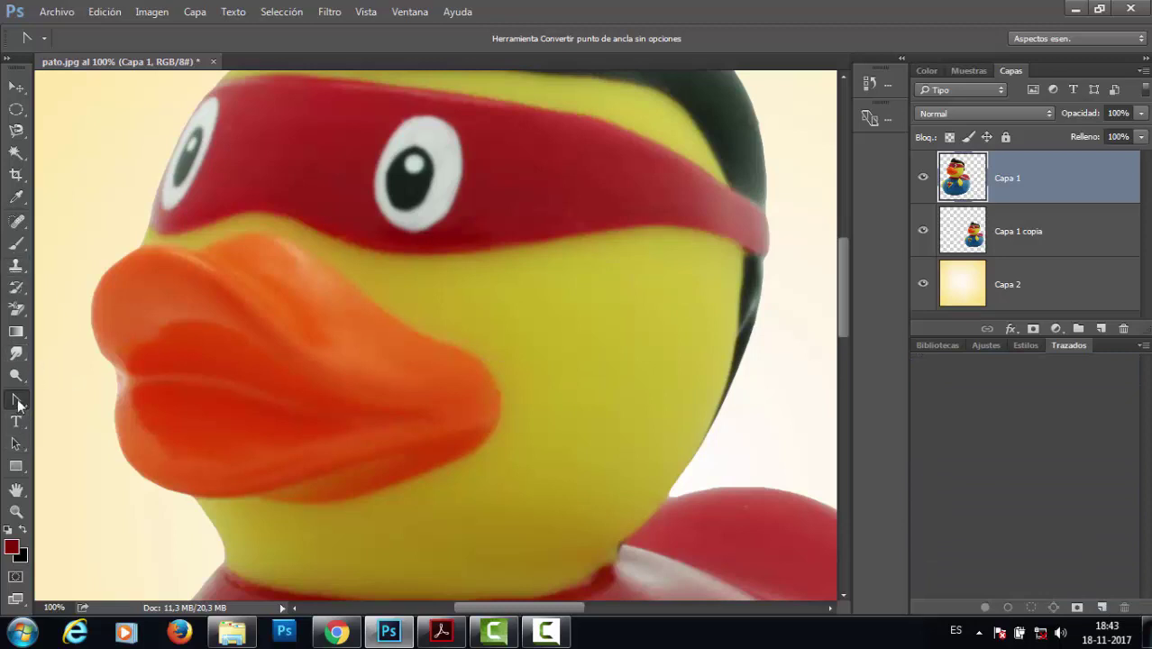
Step: Draw a closed path on the cheek that combines straight segments with a curve, using the Pen tool
{"action": "left_click_drag", "start_coordinate": [17, 399], "coordinate": [91, 395]}
{"action": "left_click", "coordinate": [532, 269]}
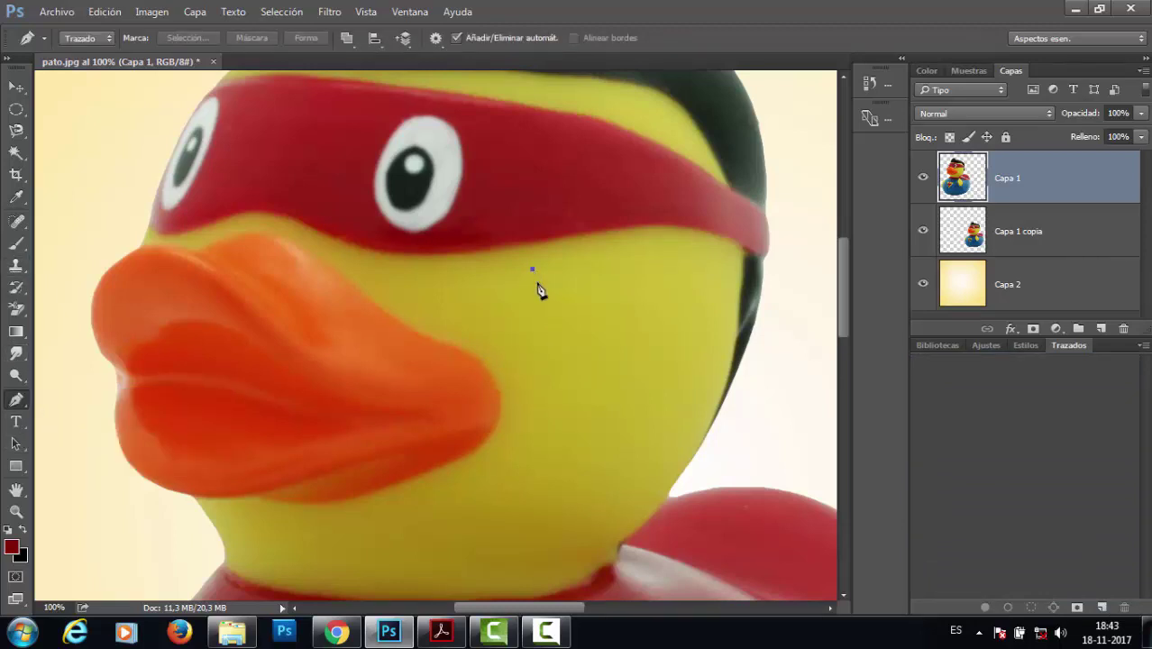
{"action": "left_click", "coordinate": [553, 445]}
{"action": "left_click", "coordinate": [675, 366]}
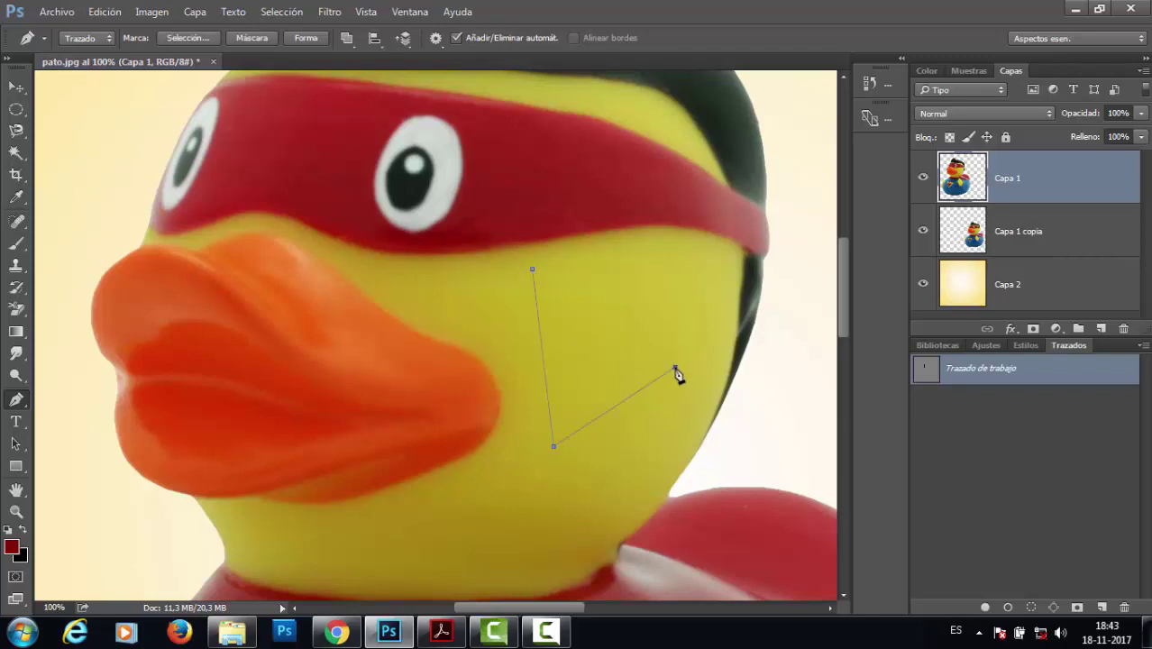
{"action": "left_click_drag", "start_coordinate": [598, 334], "coordinate": [591, 291]}
{"action": "left_click", "coordinate": [660, 246]}
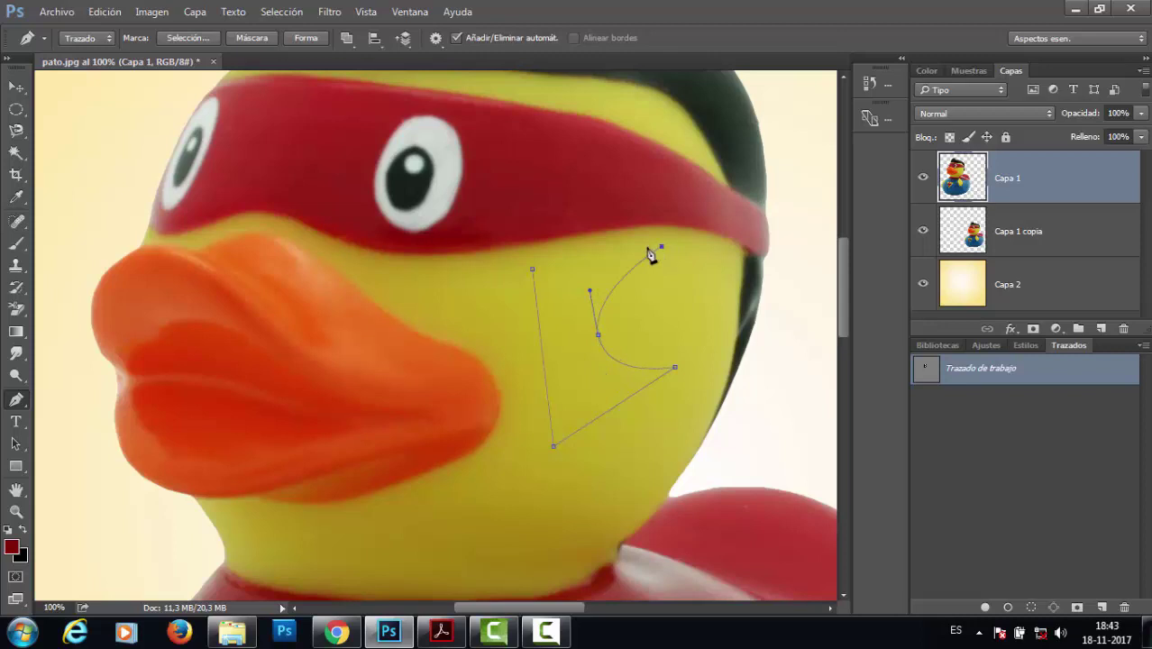
{"action": "left_click", "coordinate": [532, 270]}
Step: Keep the Pen tool in path mode (Trazado) and delete the mixed straight-and-curved work path
{"action": "left_click", "coordinate": [101, 41]}
{"action": "left_click", "coordinate": [101, 41]}
{"action": "left_click_drag", "start_coordinate": [989, 374], "coordinate": [1123, 607]}
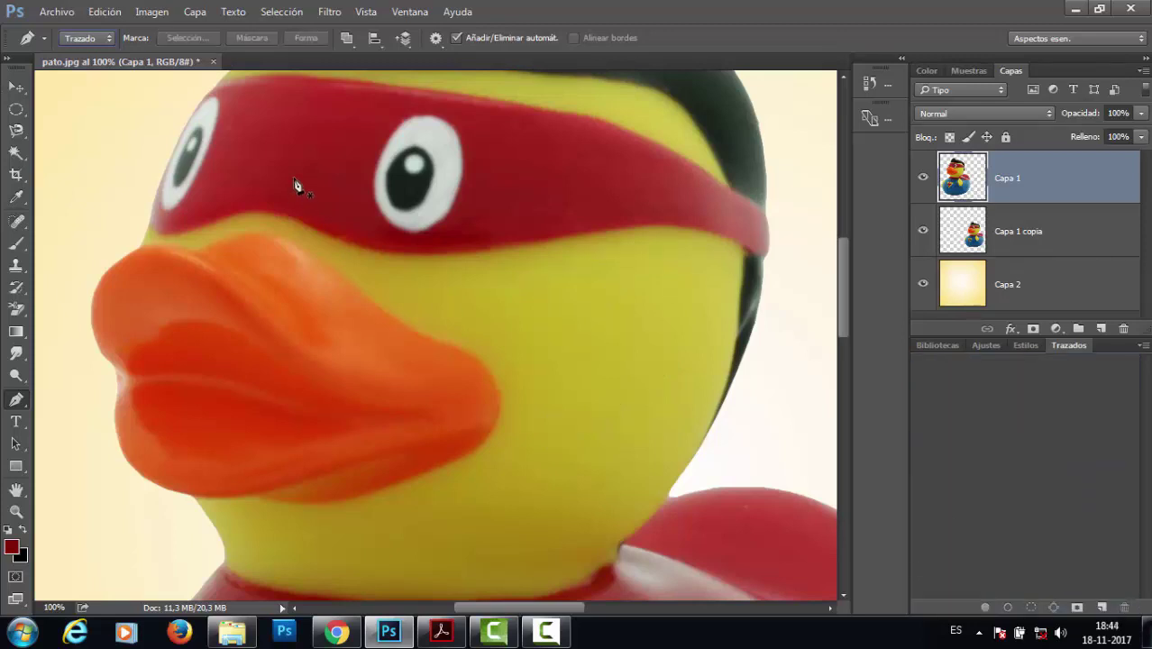
Step: Trace the beak's upper edge with curved Pen tool anchor points, from the top notch around to the right-hand corner
{"action": "left_click_drag", "start_coordinate": [573, 340], "coordinate": [635, 294]}
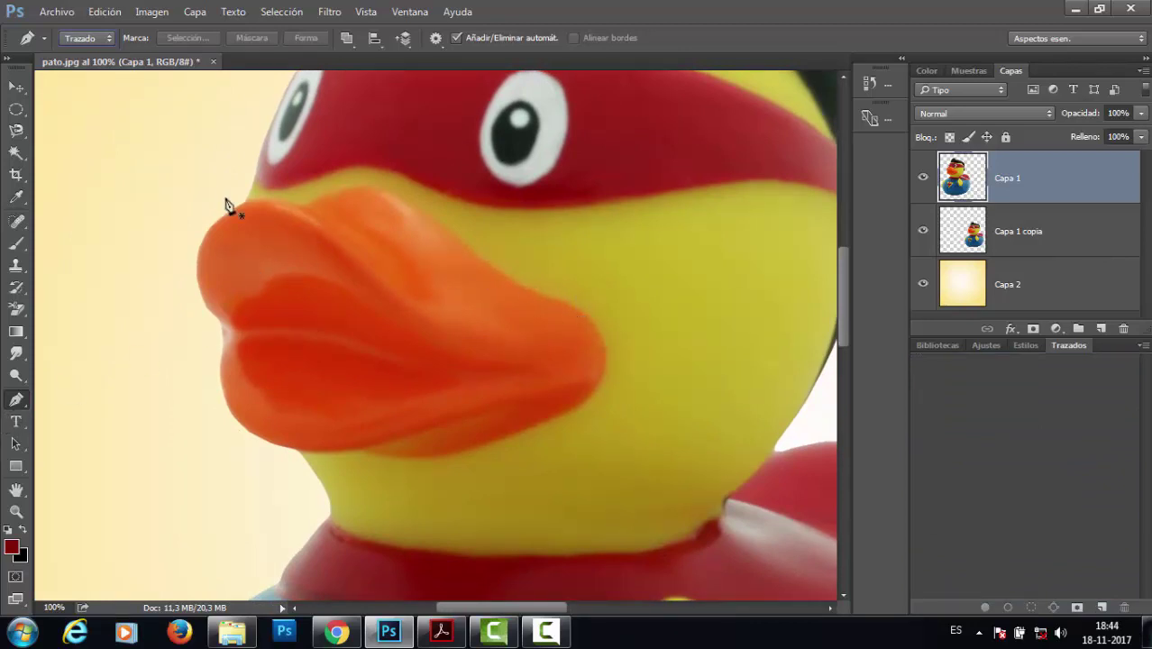
{"action": "left_click_drag", "start_coordinate": [301, 207], "coordinate": [316, 214]}
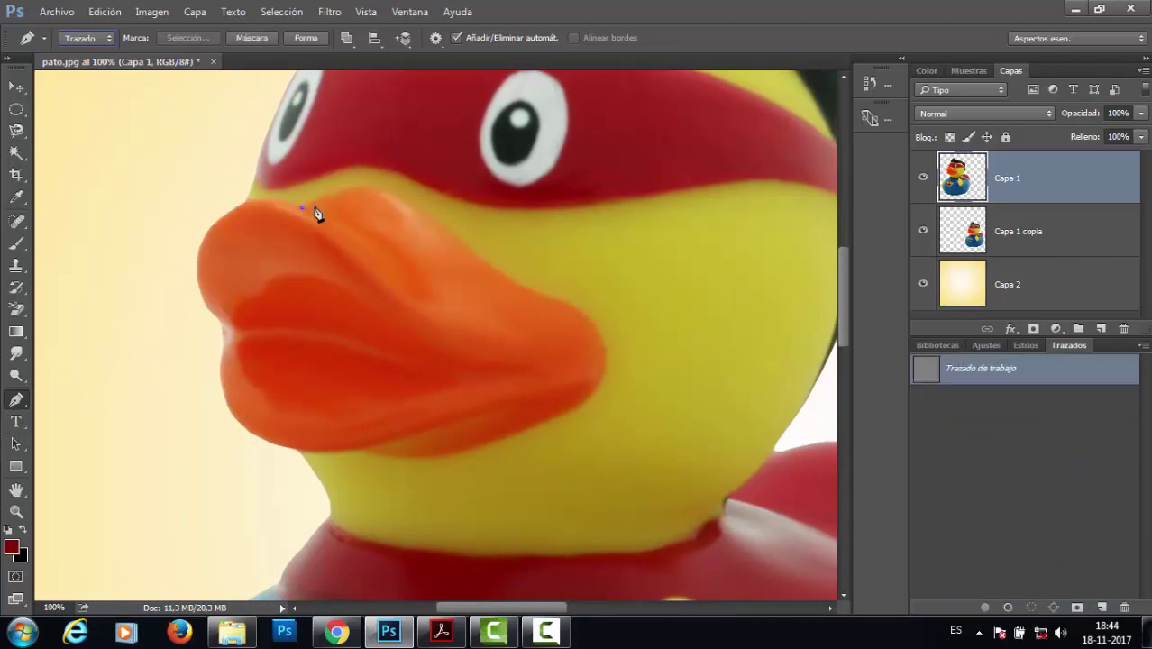
{"action": "left_click_drag", "start_coordinate": [373, 190], "coordinate": [412, 200]}
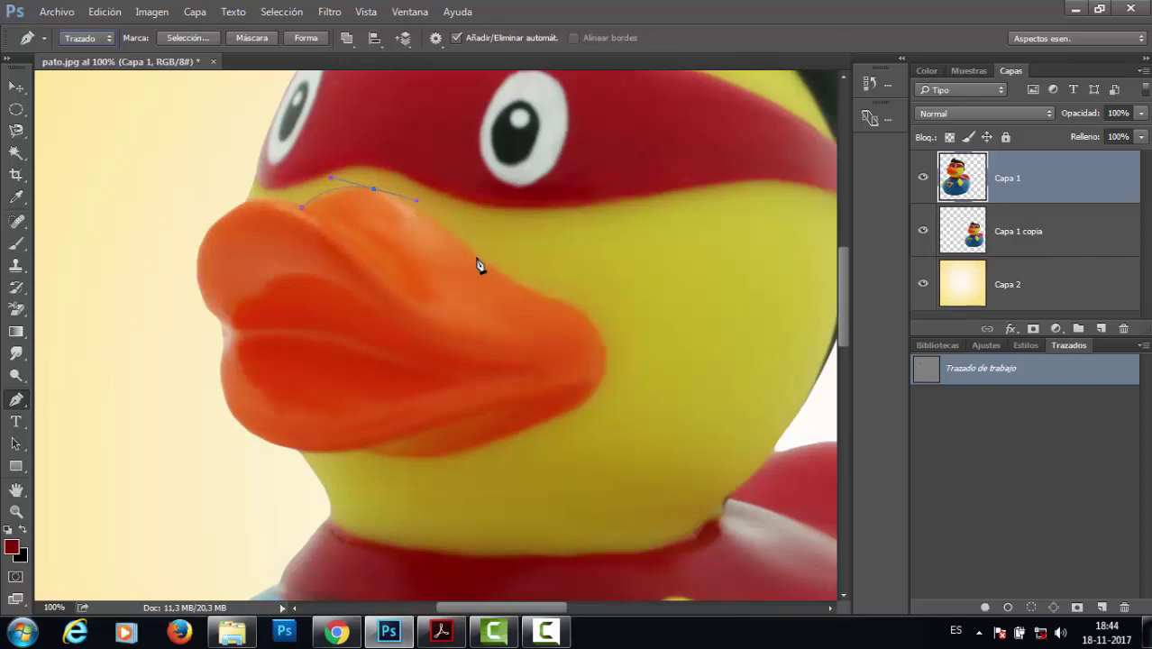
{"action": "left_click_drag", "start_coordinate": [478, 261], "coordinate": [491, 269]}
{"action": "left_click_drag", "start_coordinate": [569, 308], "coordinate": [593, 318]}
{"action": "left_click_drag", "start_coordinate": [601, 385], "coordinate": [595, 398]}
Step: Continue the Pen path along the beak's lower edge and around its left tip, closing it at the top notch
{"action": "left_click_drag", "start_coordinate": [503, 440], "coordinate": [494, 441]}
{"action": "left_click_drag", "start_coordinate": [408, 458], "coordinate": [369, 451]}
{"action": "left_click_drag", "start_coordinate": [274, 444], "coordinate": [245, 429]}
{"action": "left_click_drag", "start_coordinate": [219, 371], "coordinate": [219, 314]}
{"action": "left_click_drag", "start_coordinate": [196, 260], "coordinate": [207, 223]}
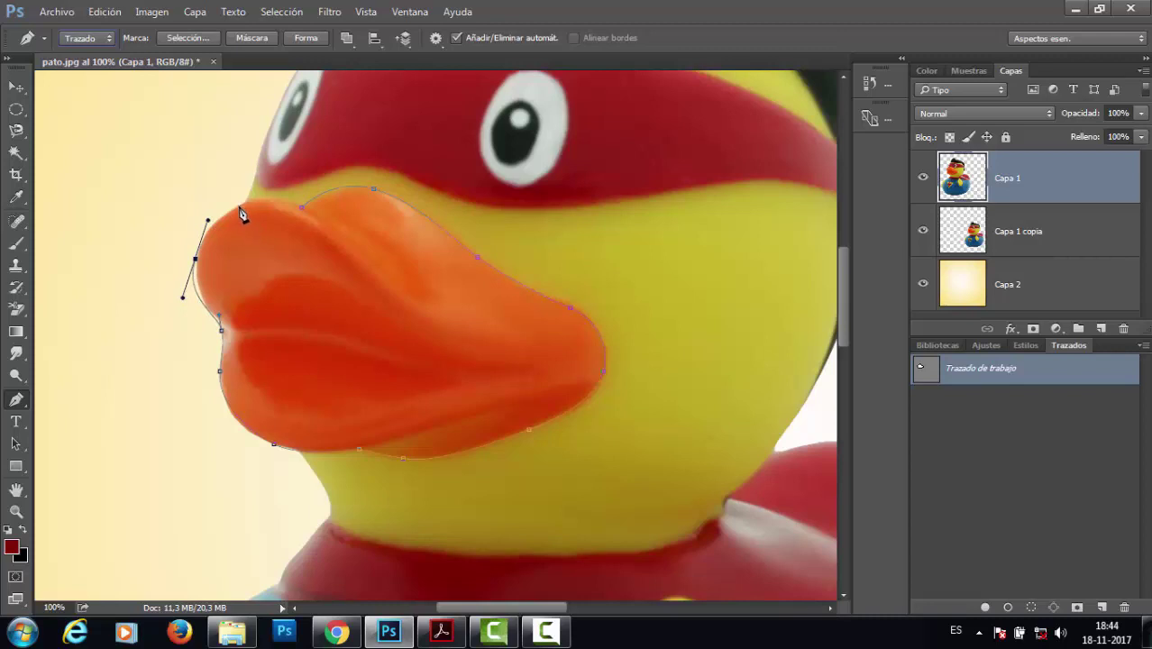
{"action": "left_click", "coordinate": [240, 207]}
{"action": "left_click_drag", "start_coordinate": [254, 203], "coordinate": [296, 205]}
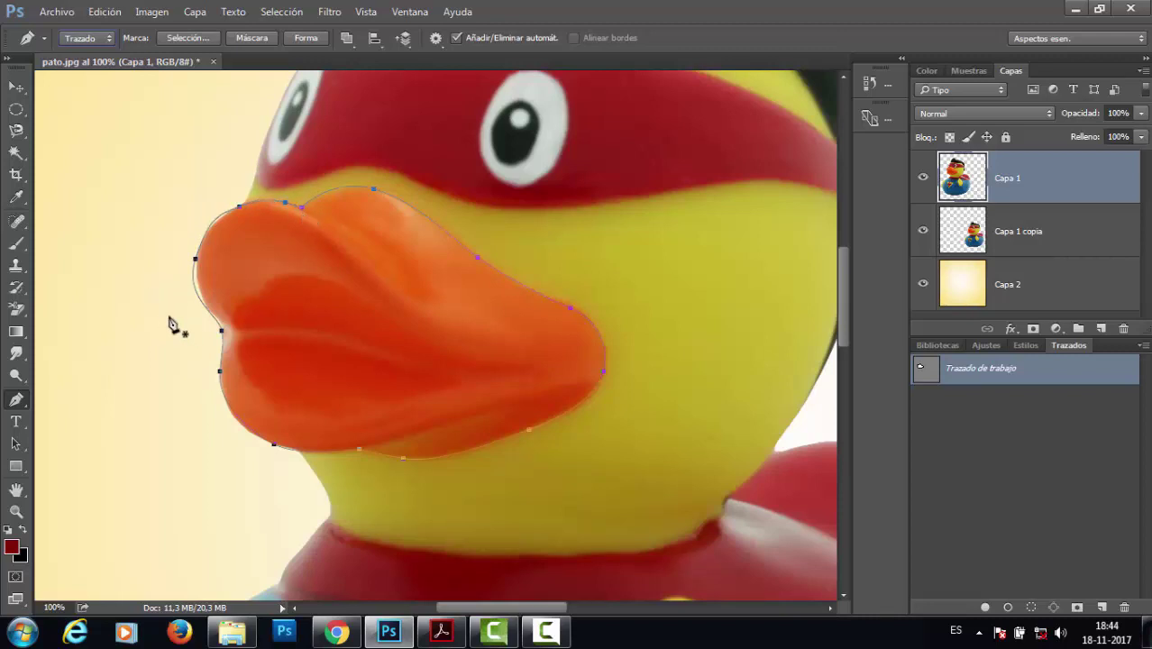
{"action": "left_click", "coordinate": [195, 258]}
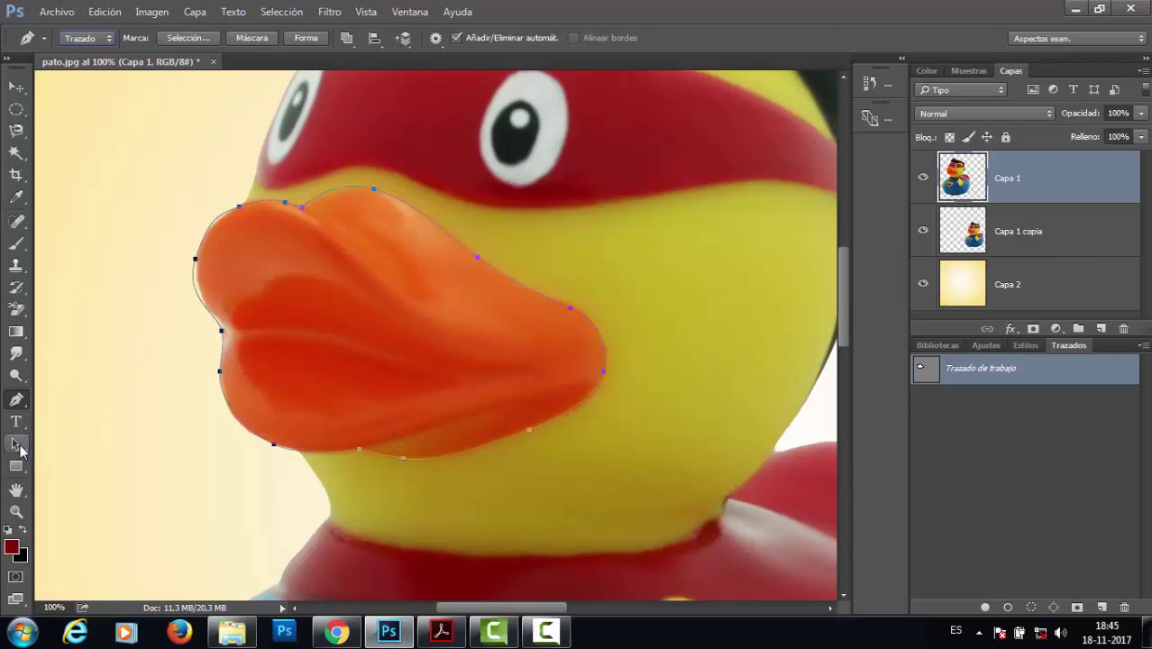
Step: Shift the whole beak path slightly up and to the right with the Path Selection tool
{"action": "left_click", "coordinate": [18, 446]}
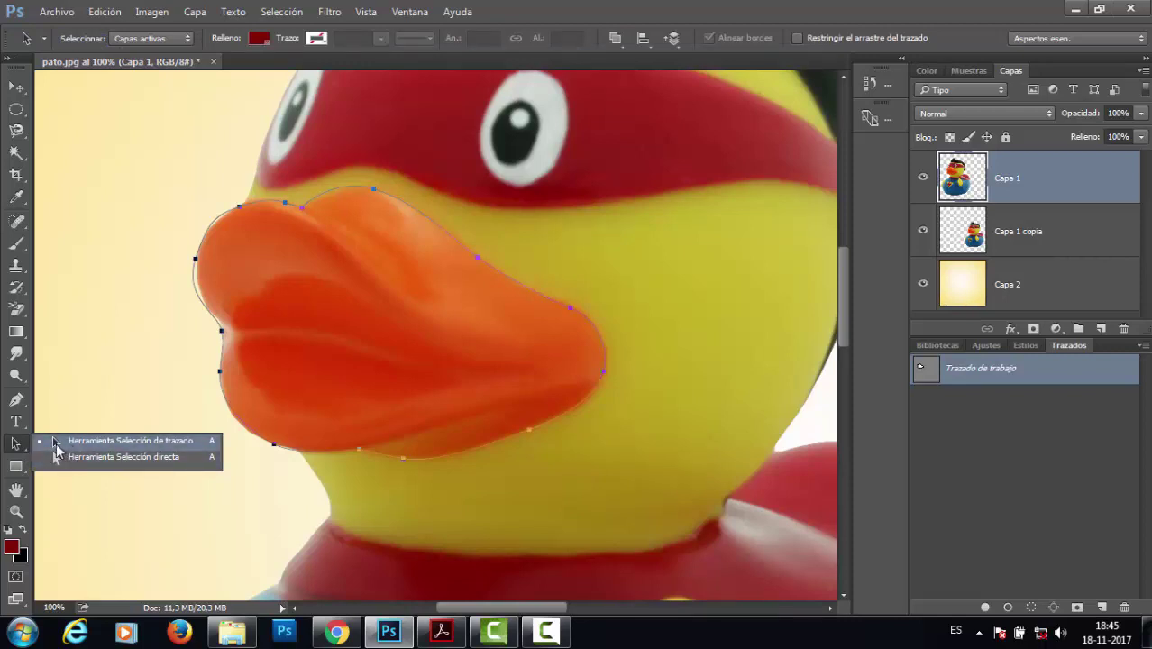
{"action": "left_click", "coordinate": [57, 441]}
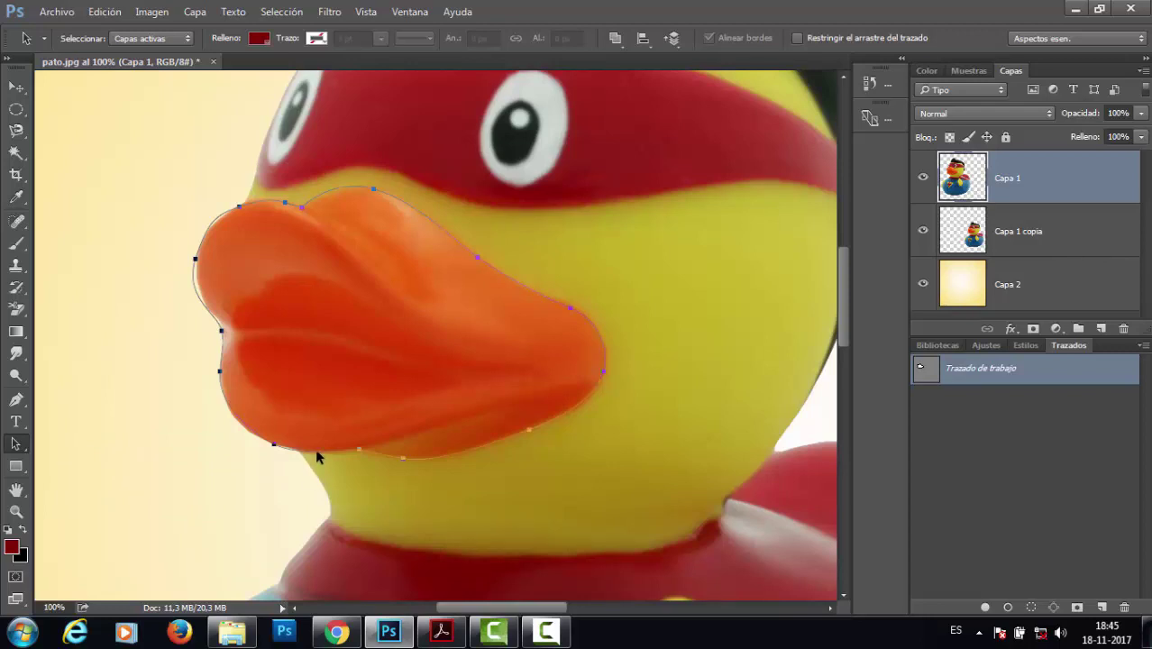
{"action": "mouse_move", "coordinate": [315, 451]}
{"action": "left_mouse_down"}
{"action": "mouse_move", "coordinate": [325, 486]}
{"action": "mouse_move", "coordinate": [302, 523]}
{"action": "mouse_move", "coordinate": [199, 516]}
{"action": "mouse_move", "coordinate": [149, 405]}
{"action": "mouse_move", "coordinate": [320, 368]}
{"action": "mouse_move", "coordinate": [348, 448]}
{"action": "mouse_move", "coordinate": [303, 466]}
{"action": "mouse_move", "coordinate": [286, 434]}
{"action": "mouse_move", "coordinate": [334, 434]}
{"action": "mouse_move", "coordinate": [320, 454]}
{"action": "left_mouse_up"}
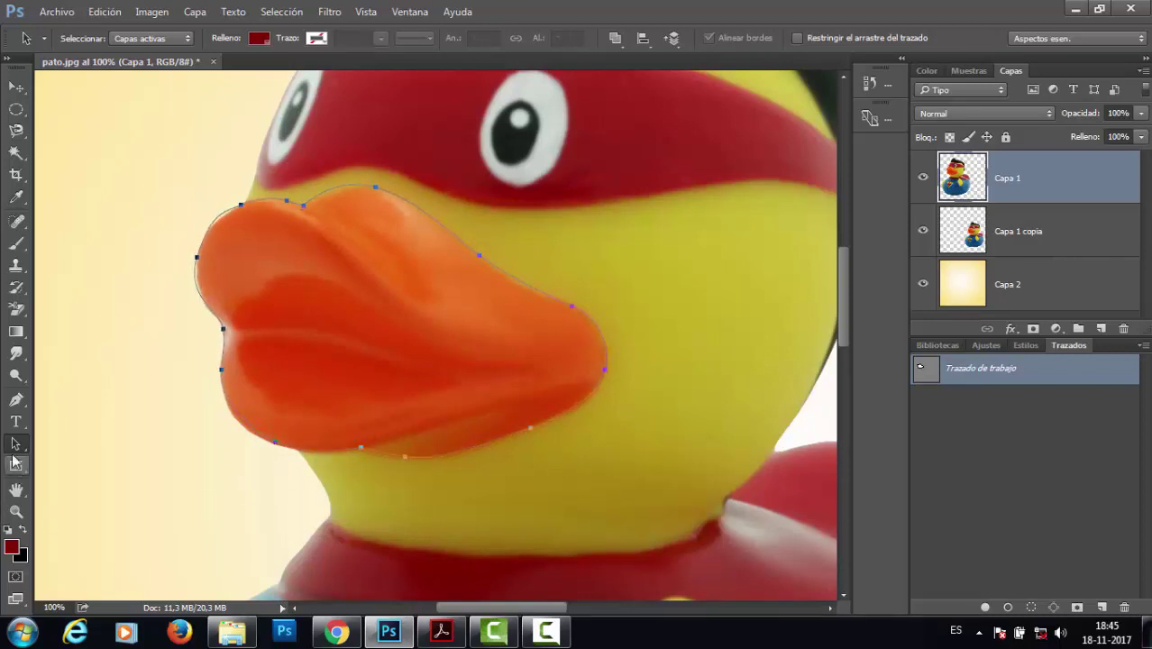
Step: Refine the anchor points and handles along the beak's left tip and top edge with the Direct Selection tool
{"action": "right_click", "coordinate": [16, 448]}
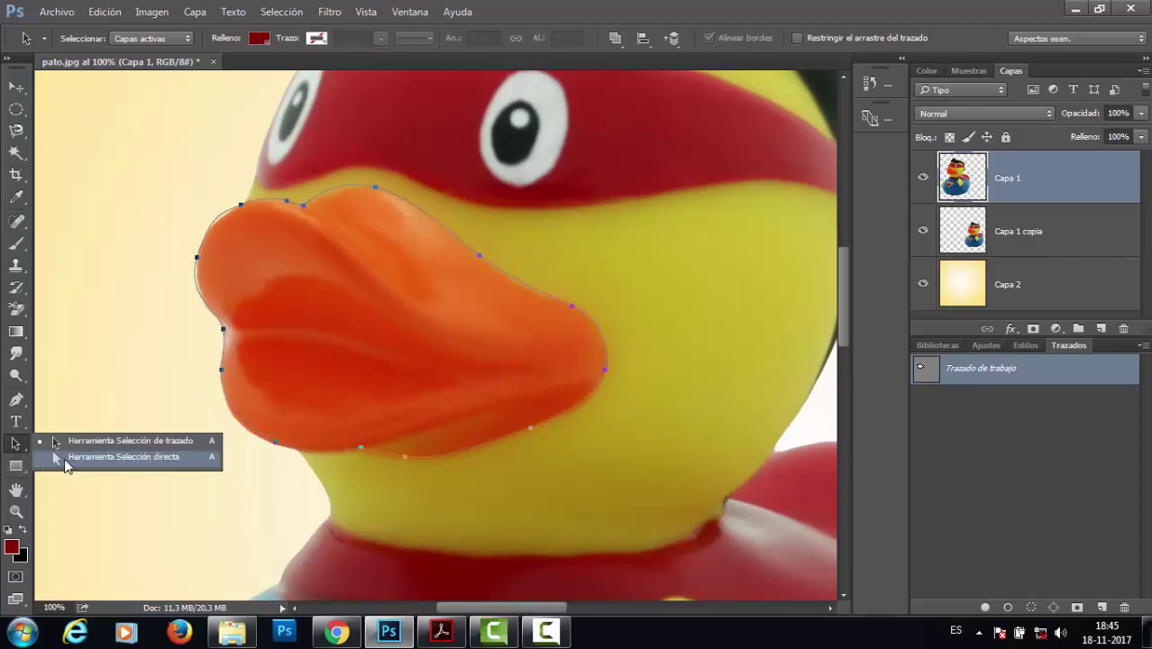
{"action": "left_click", "coordinate": [64, 461]}
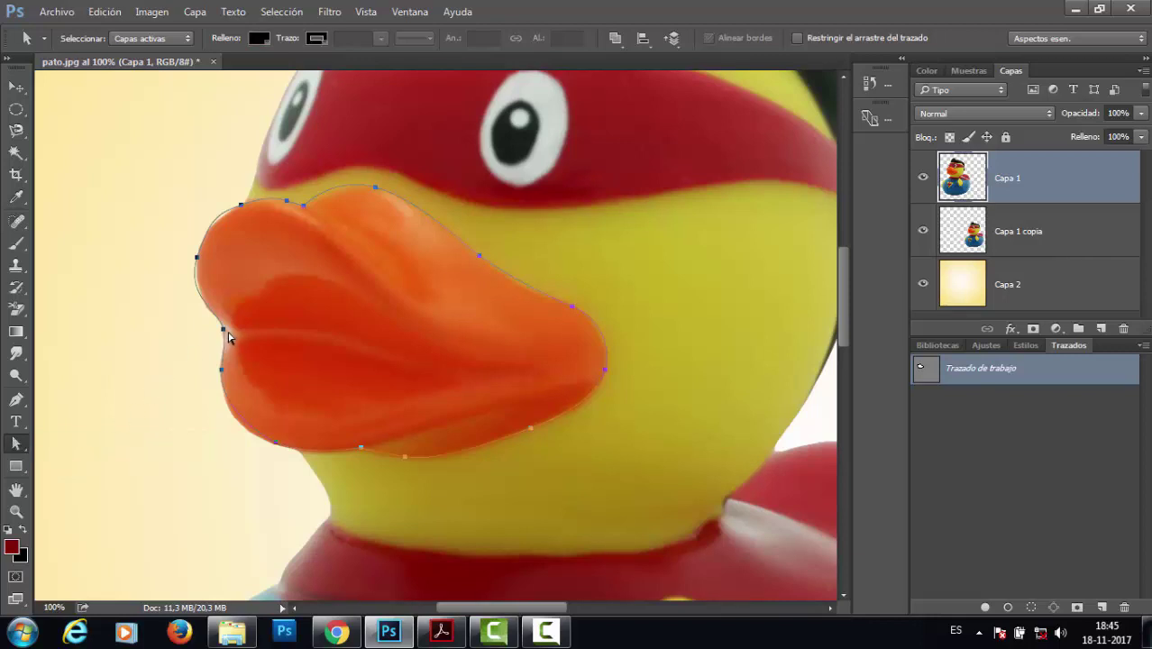
{"action": "mouse_move", "coordinate": [224, 333]}
{"action": "left_mouse_down"}
{"action": "mouse_move", "coordinate": [257, 330]}
{"action": "mouse_move", "coordinate": [193, 329]}
{"action": "mouse_move", "coordinate": [225, 331]}
{"action": "left_mouse_up"}
{"action": "left_click", "coordinate": [196, 257]}
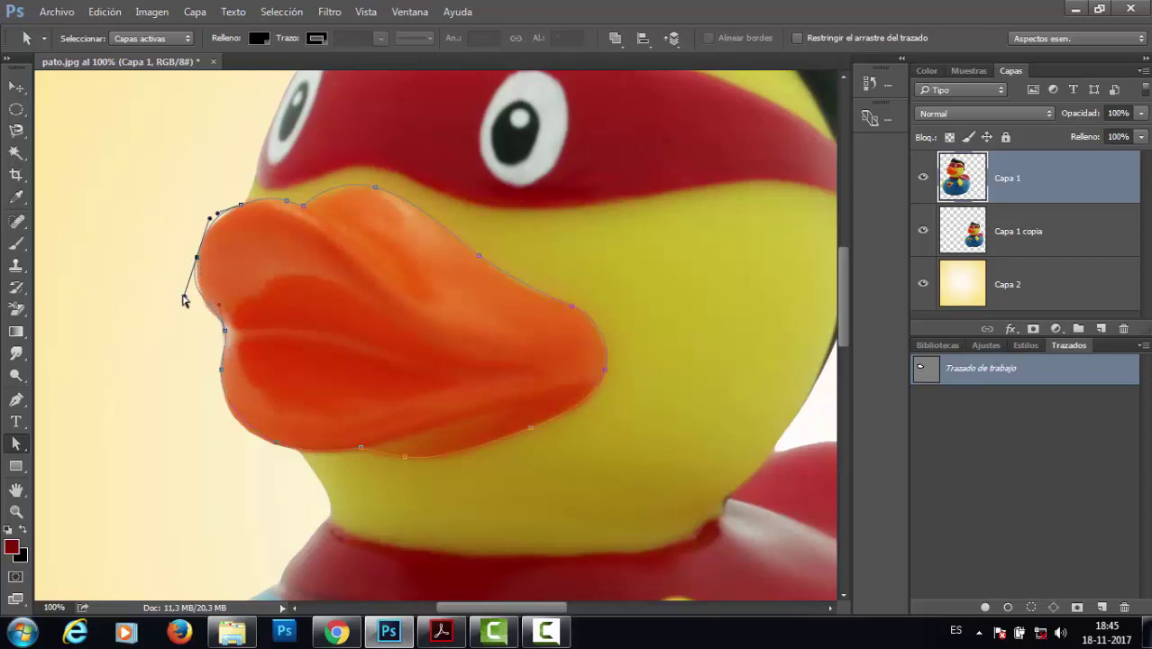
{"action": "left_click_drag", "start_coordinate": [183, 297], "coordinate": [197, 309]}
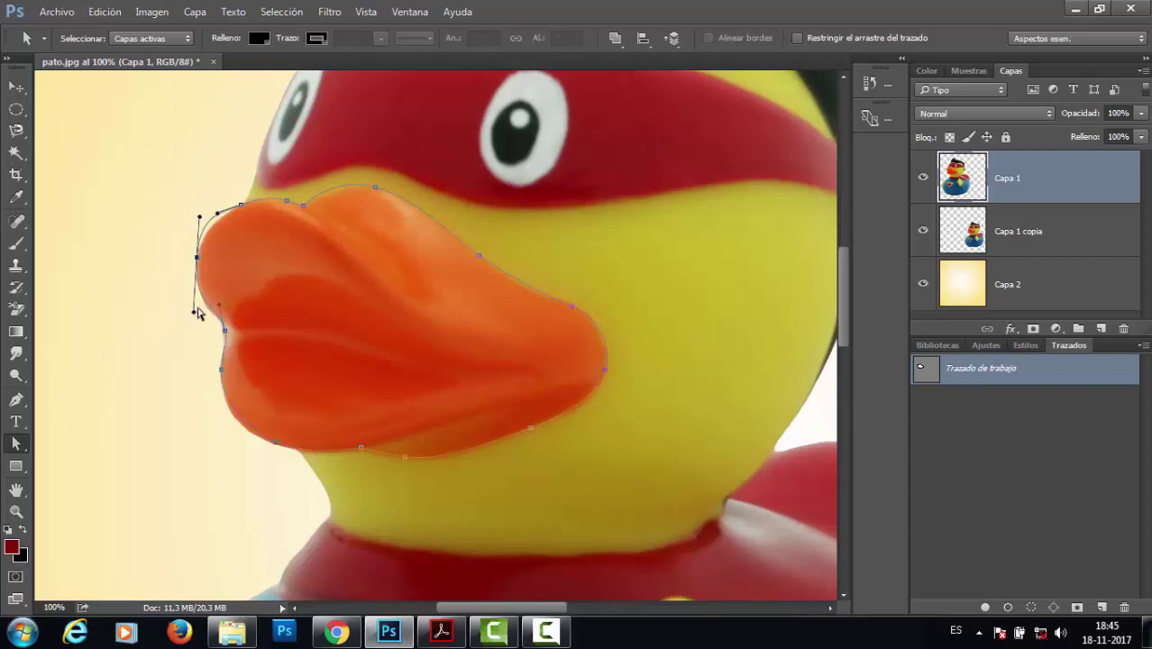
{"action": "left_click_drag", "start_coordinate": [197, 262], "coordinate": [195, 267]}
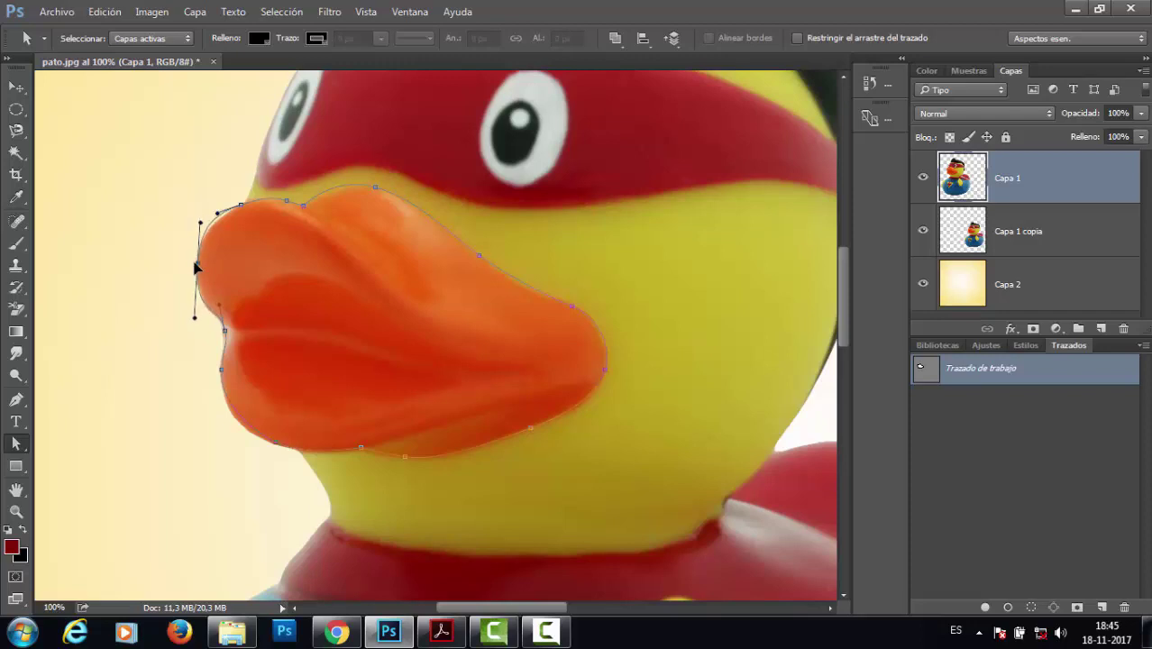
{"action": "left_click_drag", "start_coordinate": [241, 209], "coordinate": [200, 232]}
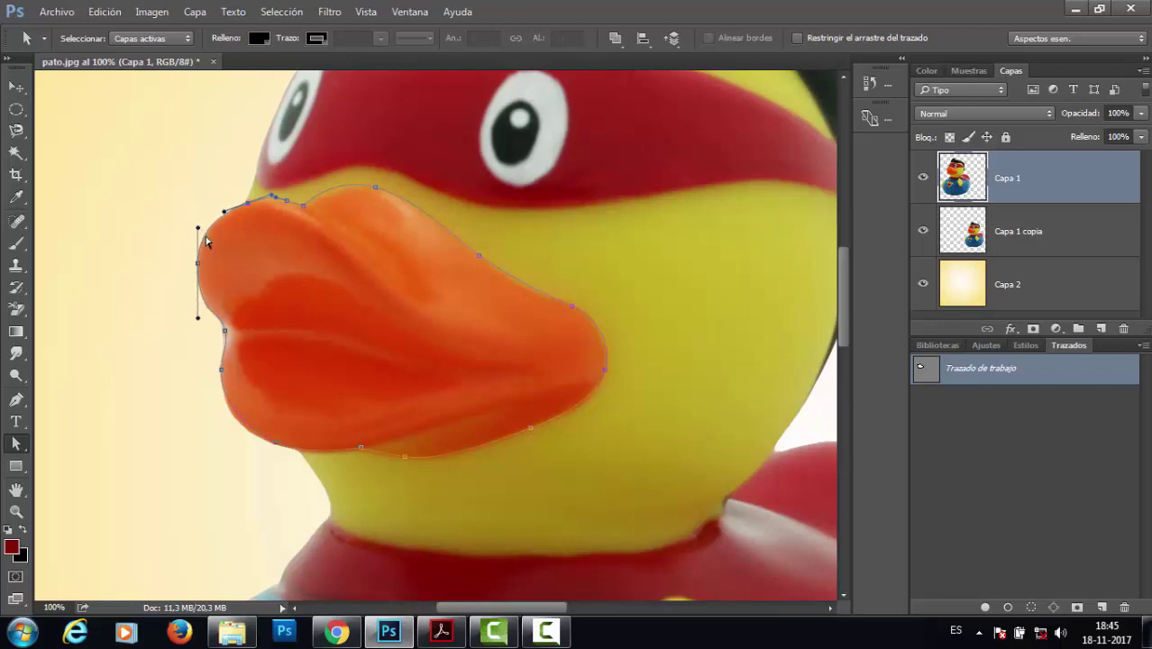
{"action": "left_click", "coordinate": [481, 260]}
Step: Adjust the anchor point and handles at the bottom middle of the beak path with the Direct Selection tool
{"action": "left_click", "coordinate": [17, 443]}
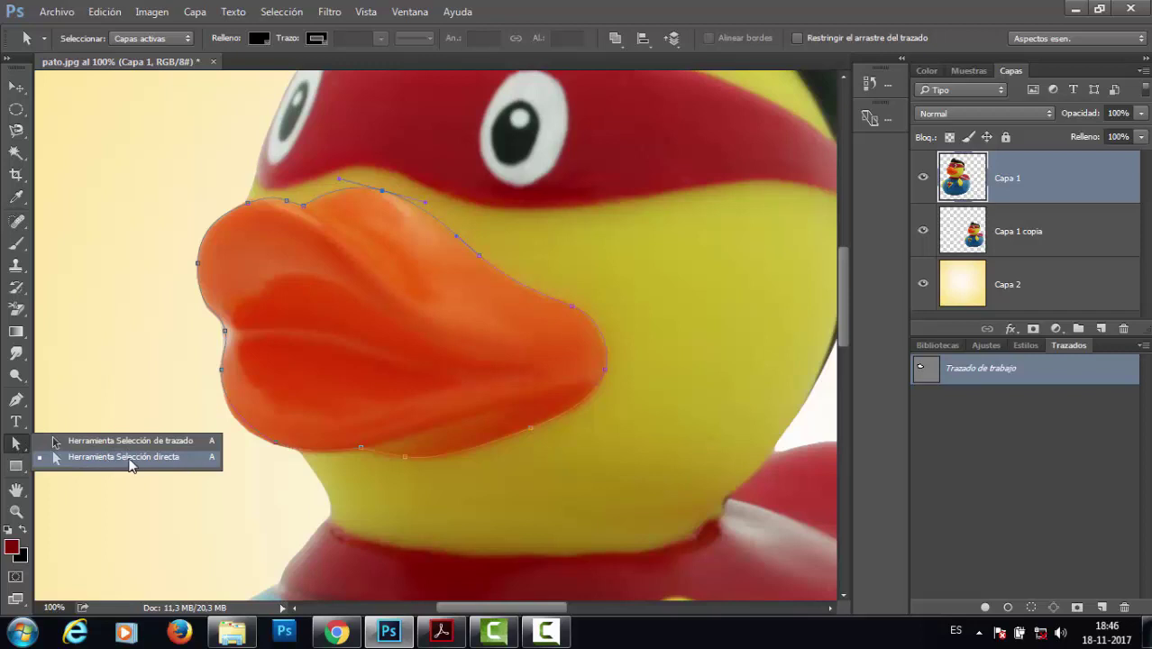
{"action": "left_click", "coordinate": [133, 459]}
{"action": "left_click", "coordinate": [405, 458]}
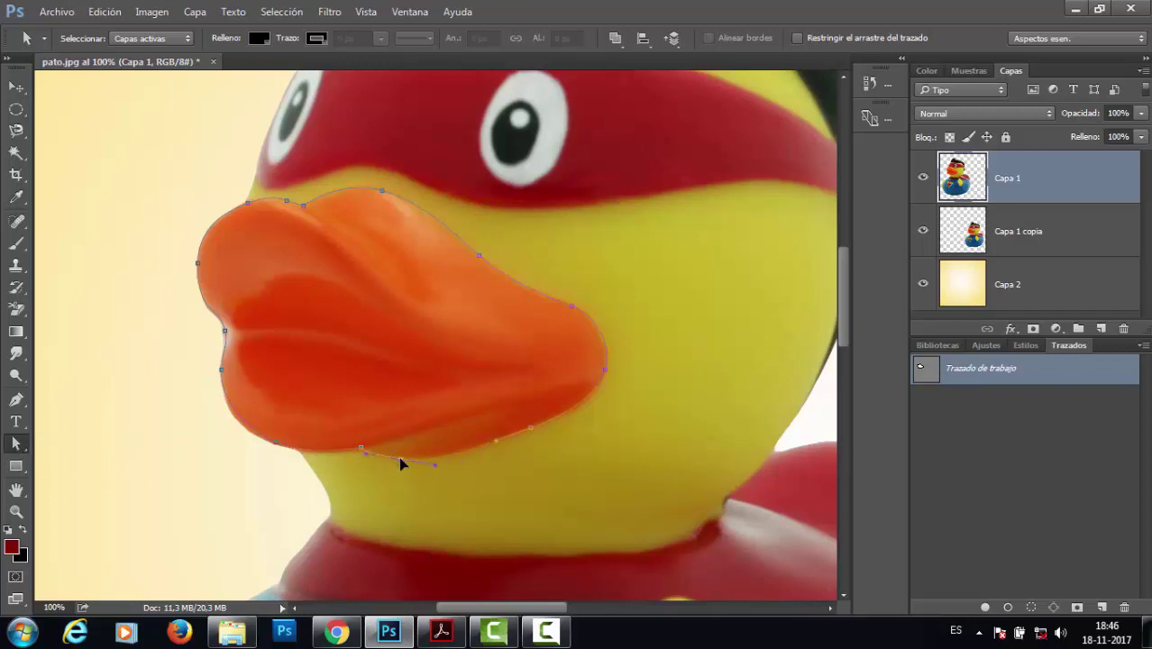
{"action": "left_click_drag", "start_coordinate": [435, 466], "coordinate": [428, 462]}
{"action": "left_click_drag", "start_coordinate": [402, 465], "coordinate": [408, 464]}
{"action": "left_click_drag", "start_coordinate": [494, 448], "coordinate": [526, 435]}
Step: Fit the path's lower-right and lower-left anchor points and their handles to the beak's edge
{"action": "left_click", "coordinate": [530, 429]}
{"action": "left_click_drag", "start_coordinate": [580, 400], "coordinate": [589, 399]}
{"action": "left_click_drag", "start_coordinate": [582, 467], "coordinate": [583, 444]}
{"action": "left_click_drag", "start_coordinate": [592, 419], "coordinate": [596, 409]}
{"action": "left_click", "coordinate": [276, 445]}
{"action": "left_click_drag", "start_coordinate": [275, 443], "coordinate": [309, 459]}
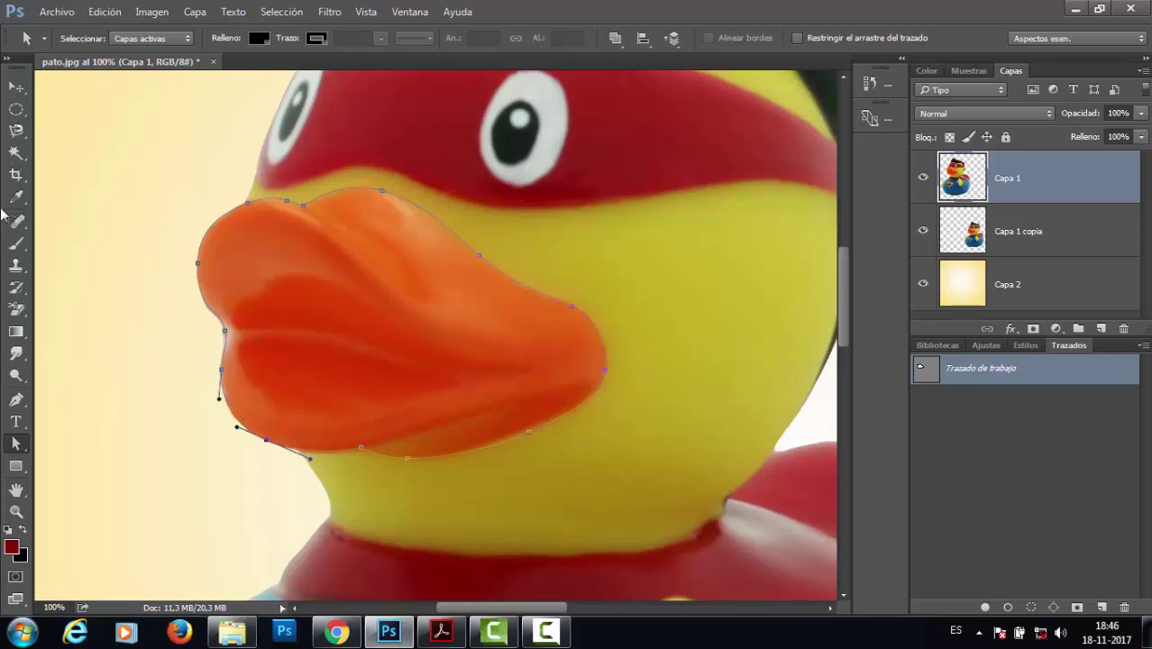
Step: Convert the beak path into a new selection with a 0-pixel feather radius and Suavizado enabled, using the Path Selection tool
{"action": "left_click", "coordinate": [18, 444]}
{"action": "left_click", "coordinate": [101, 456]}
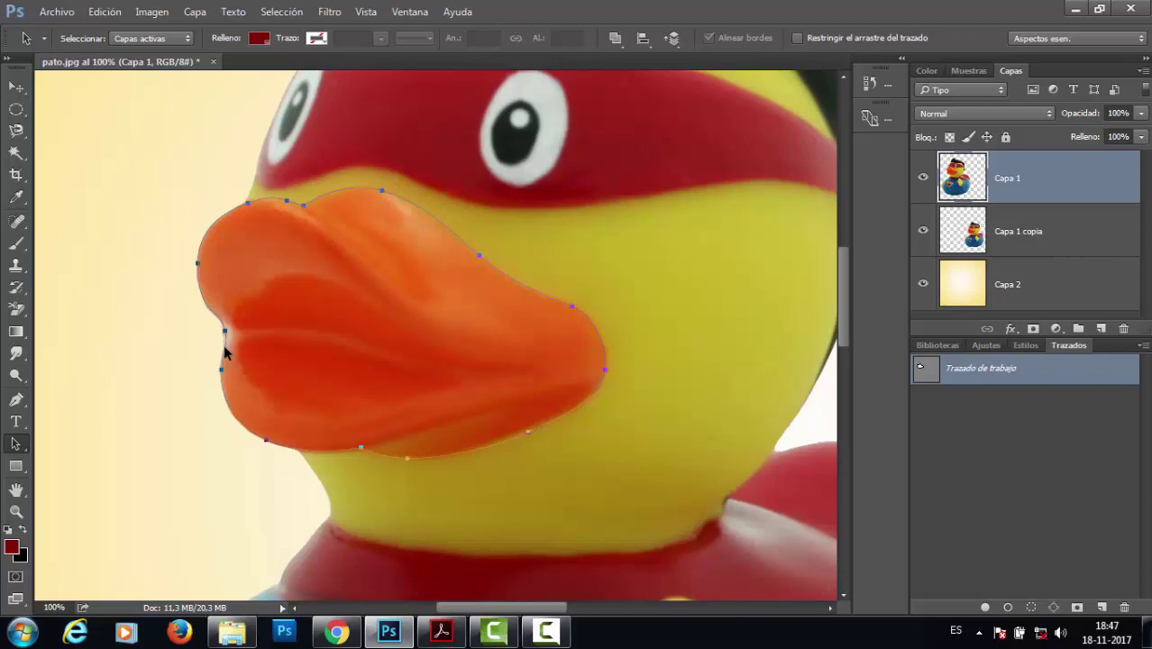
{"action": "right_click", "coordinate": [224, 353]}
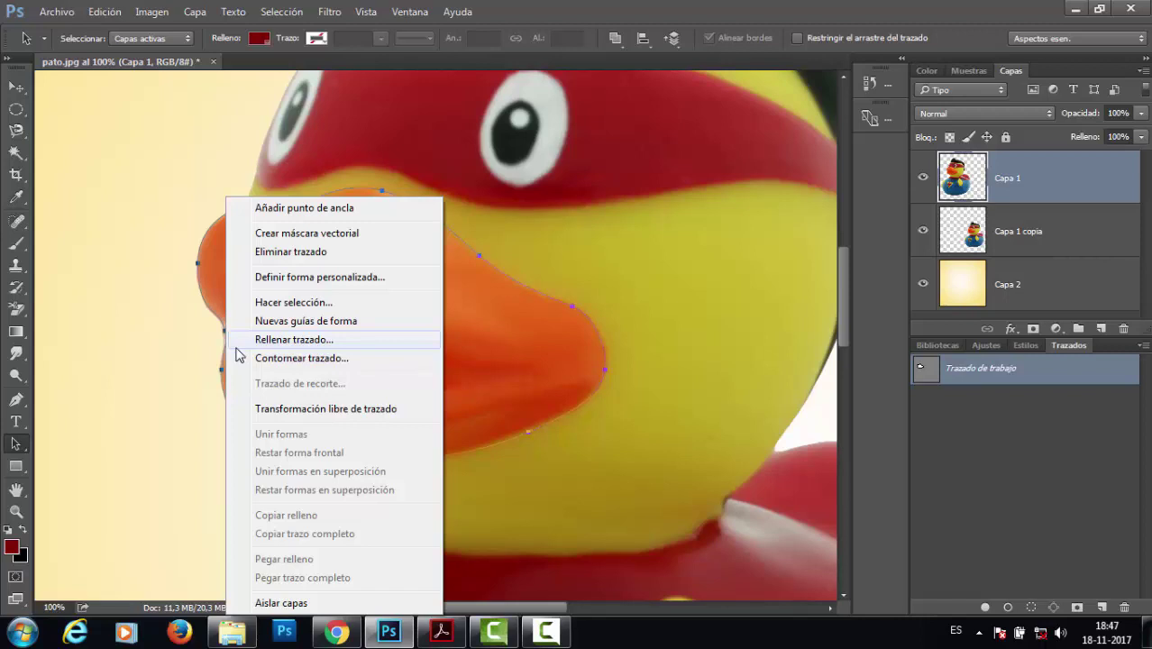
{"action": "left_click", "coordinate": [291, 302]}
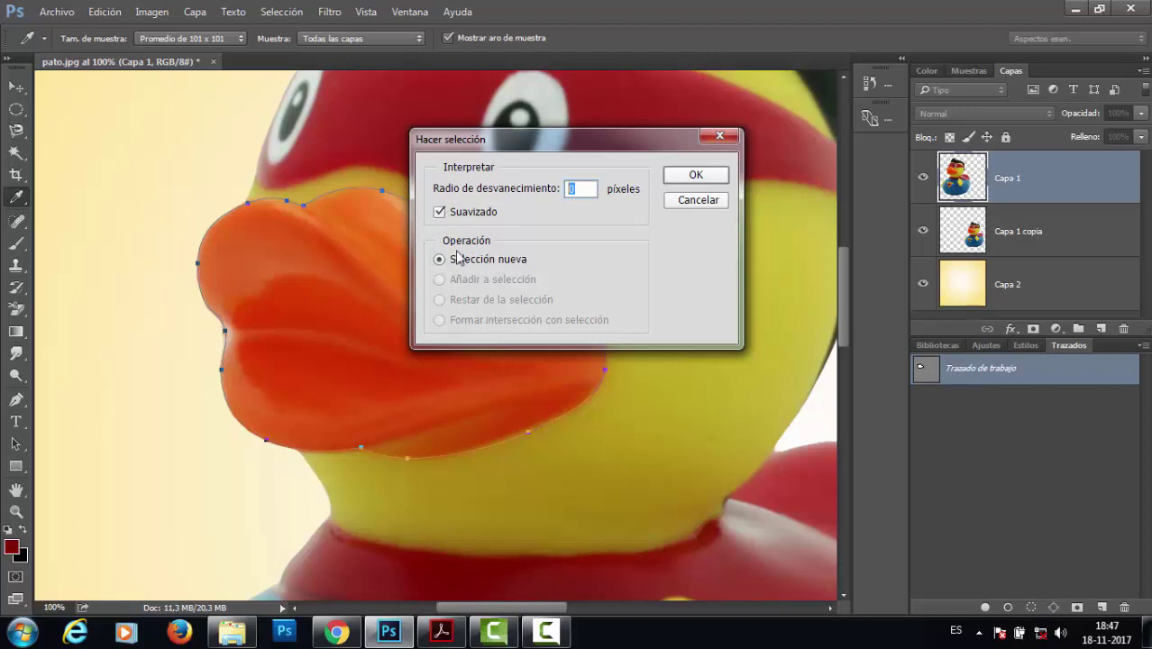
{"action": "left_click", "coordinate": [696, 175]}
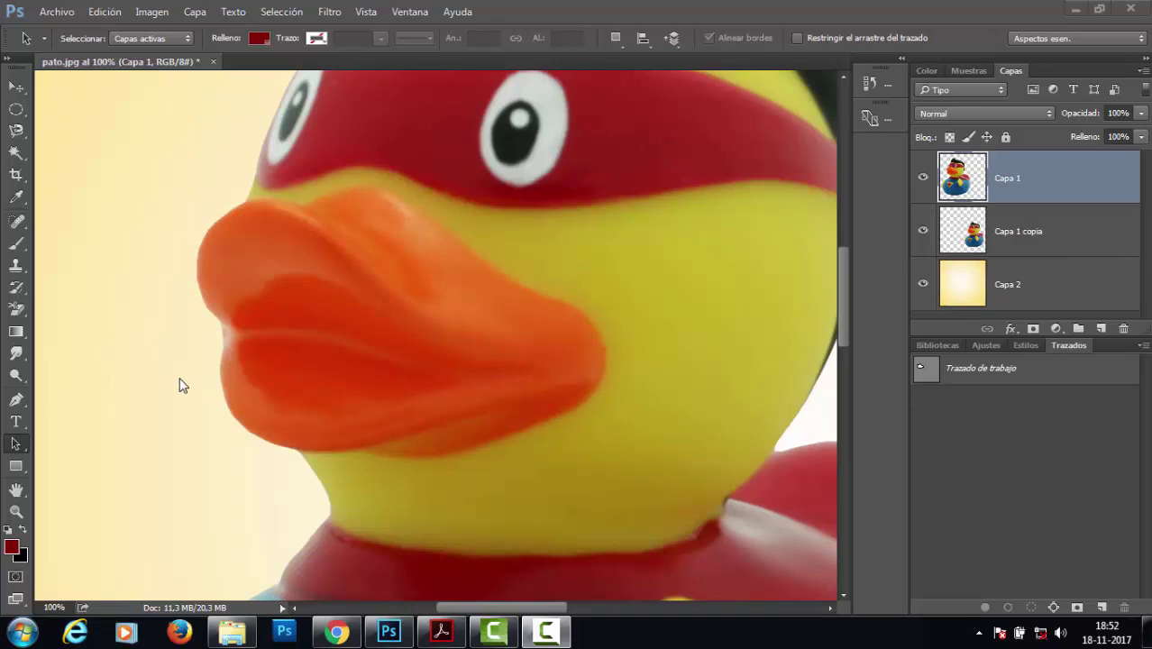
{"action": "left_click", "coordinate": [200, 378]}
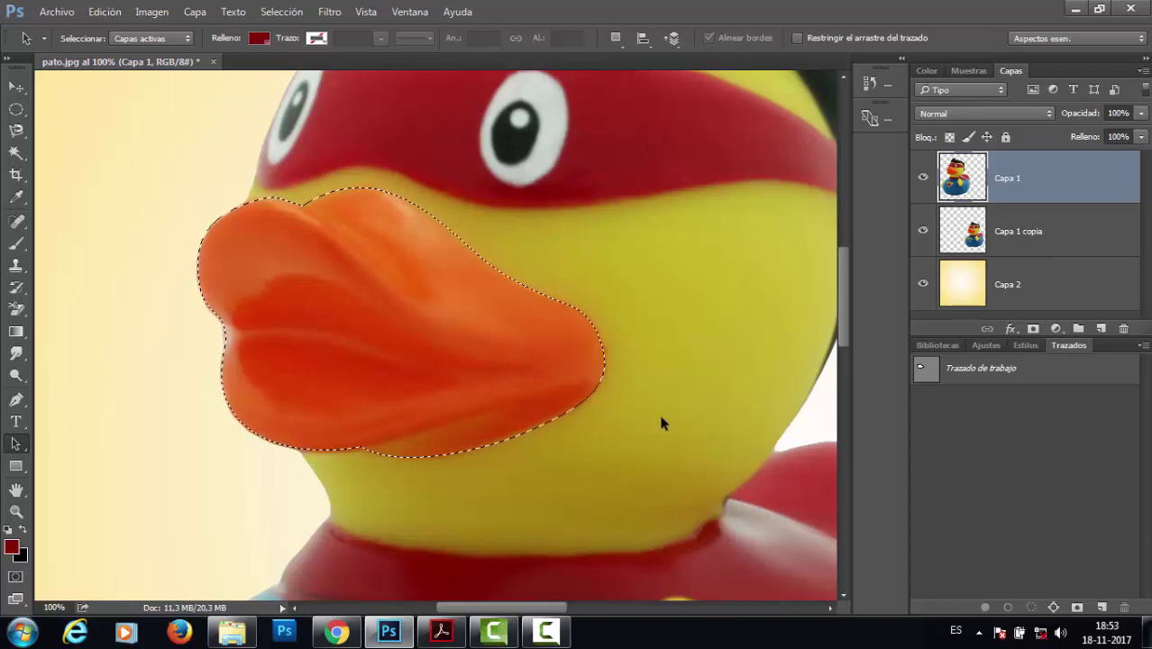
Step: Undo the conversion of the beak path to a selection and dismiss the Windows activation notice
{"action": "key", "text": "ctrl+z"}
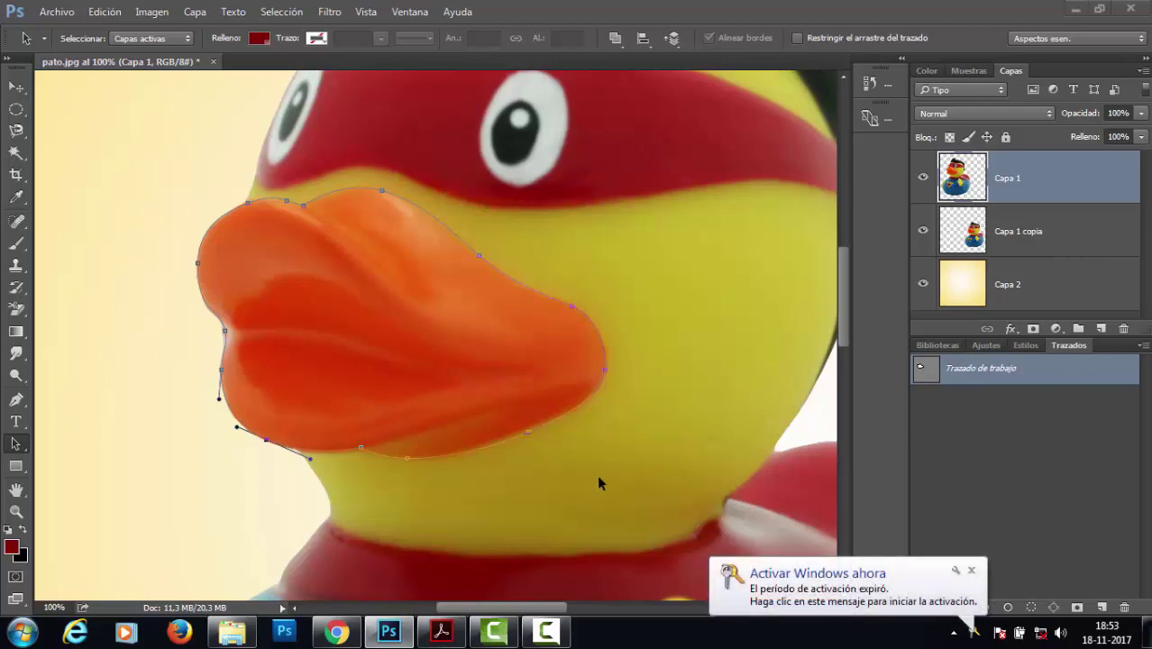
{"action": "left_click", "coordinate": [971, 570]}
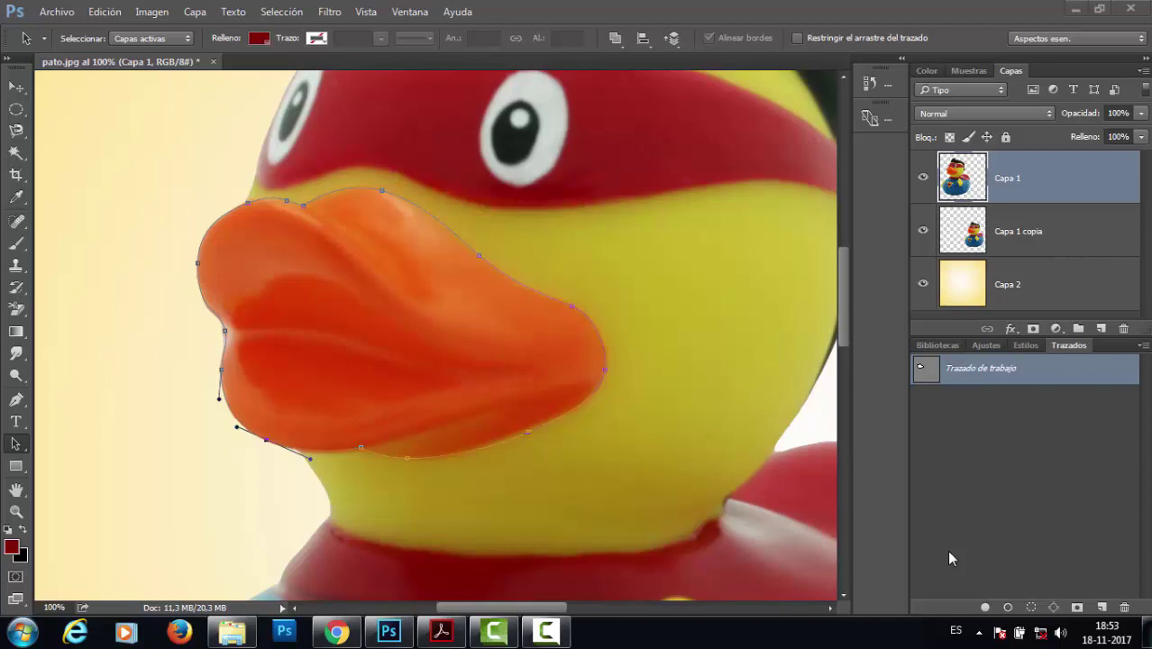
{"action": "key", "text": "ctrl+Return"}
Step: Lengthen the right handle of the beak path's lower-left anchor point slightly with the Direct Selection tool
{"action": "left_click", "coordinate": [20, 444]}
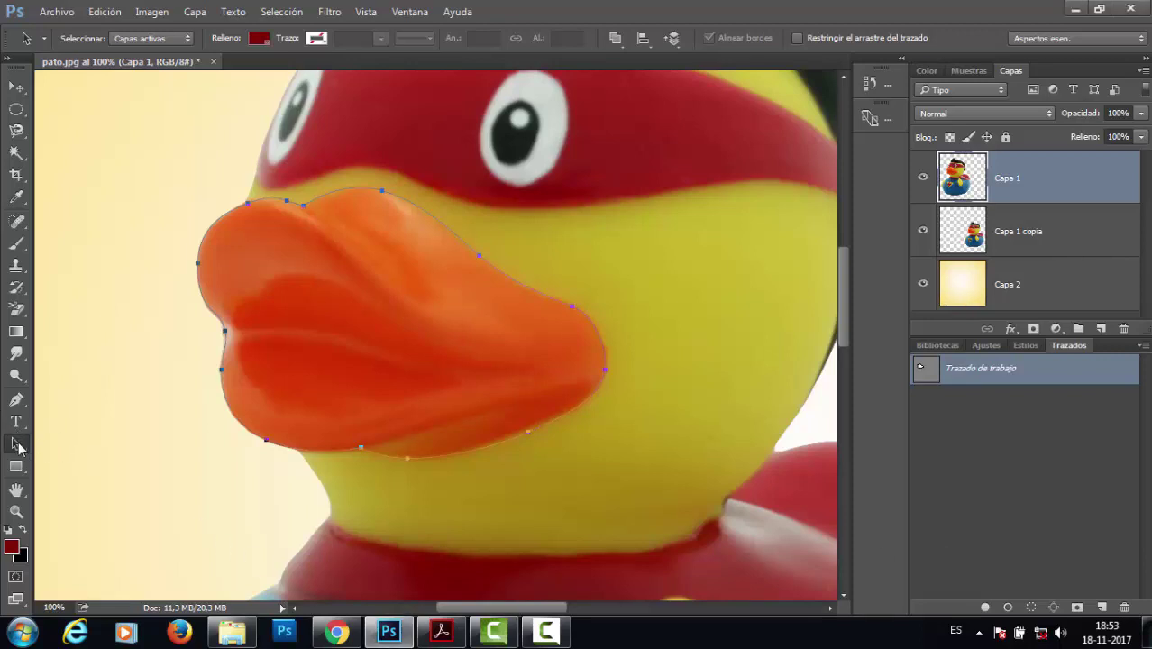
{"action": "right_click", "coordinate": [16, 442]}
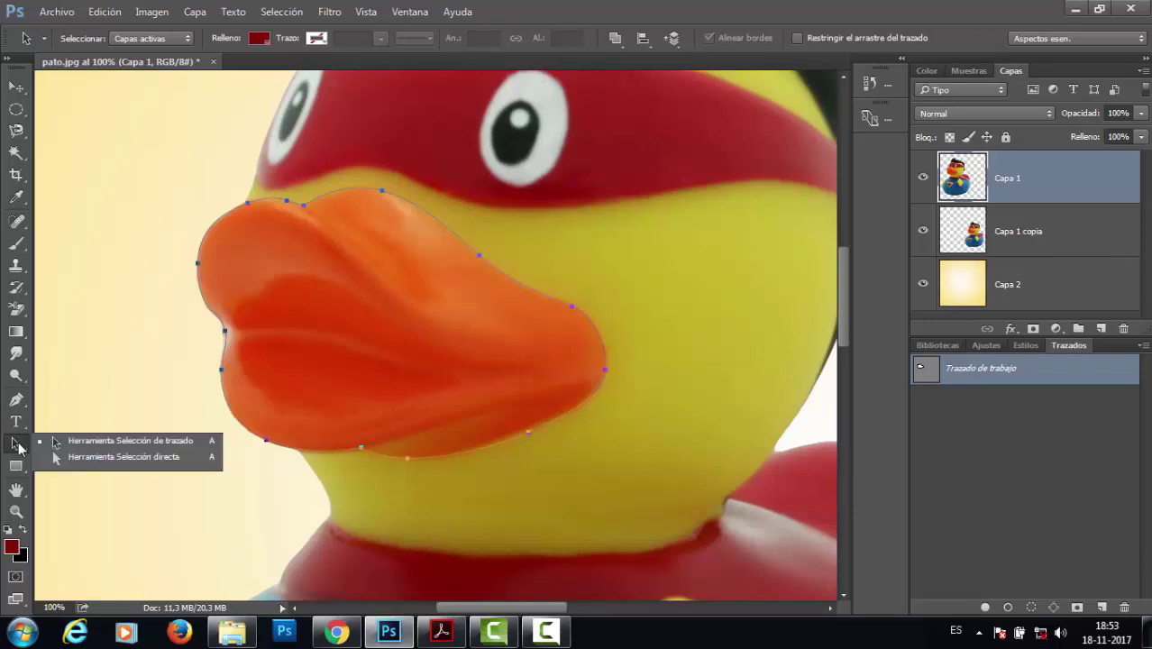
{"action": "left_click", "coordinate": [147, 457]}
{"action": "left_click", "coordinate": [267, 442]}
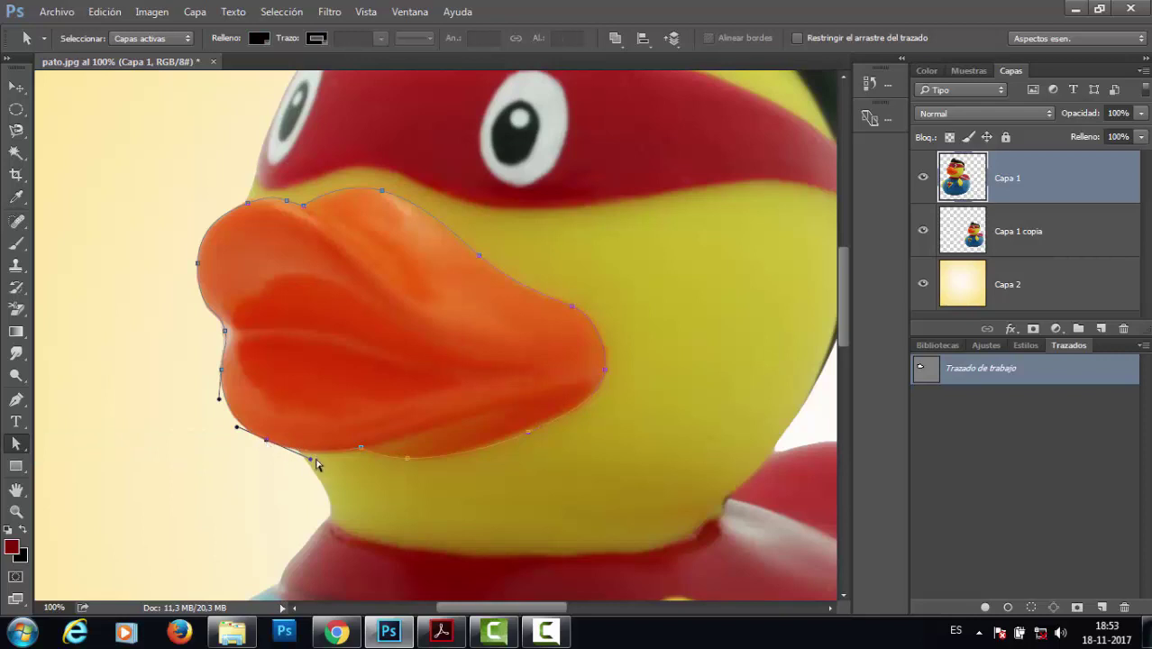
{"action": "mouse_move", "coordinate": [308, 458]}
{"action": "left_mouse_down"}
{"action": "mouse_move", "coordinate": [293, 452]}
{"action": "mouse_move", "coordinate": [312, 458]}
{"action": "left_mouse_up"}
Step: Make a new selection from the beak path through the Pen tool's options, with a 0-pixel feather and Suavizado enabled
{"action": "left_click", "coordinate": [17, 401]}
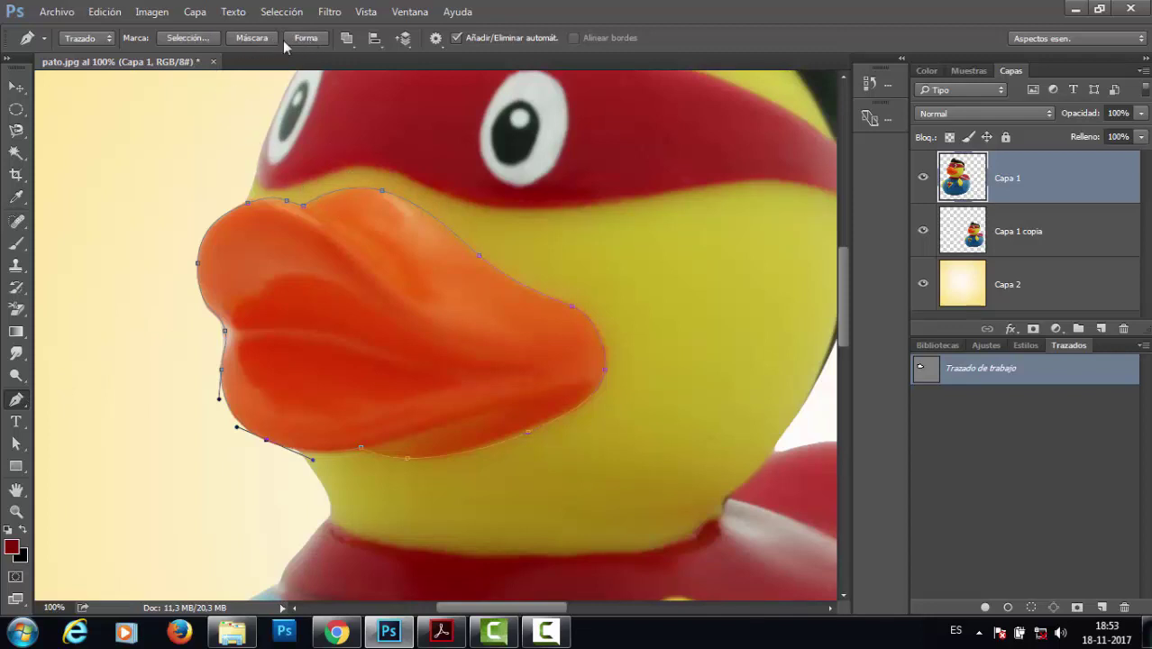
{"action": "left_click", "coordinate": [186, 38]}
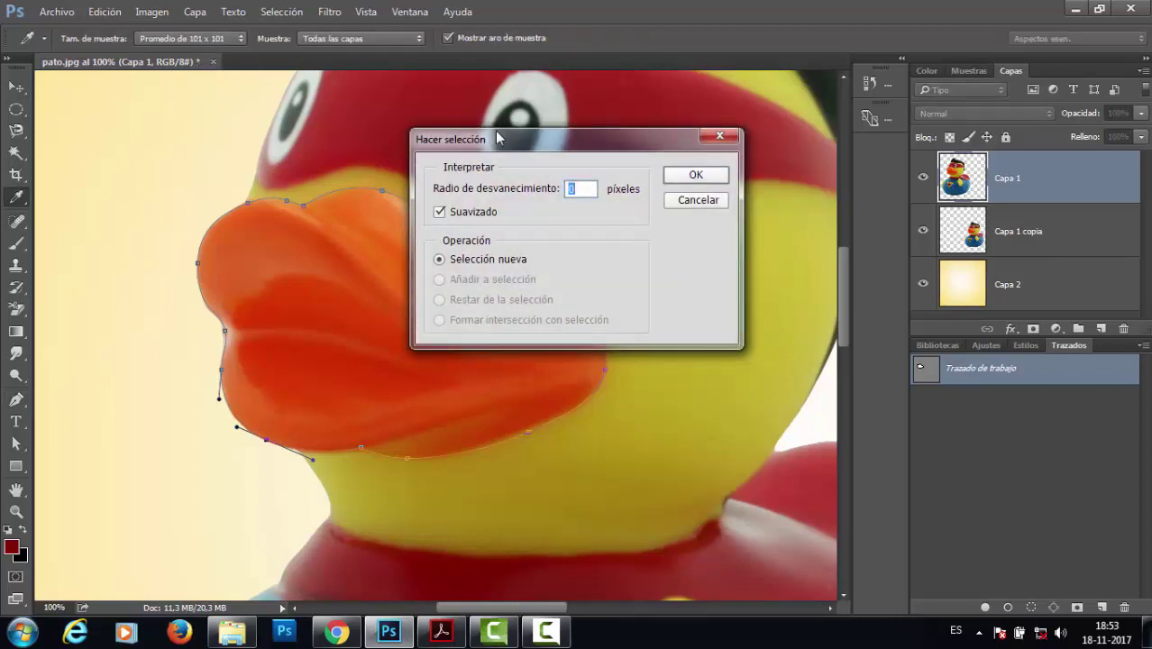
{"action": "left_click_drag", "start_coordinate": [525, 136], "coordinate": [477, 135]}
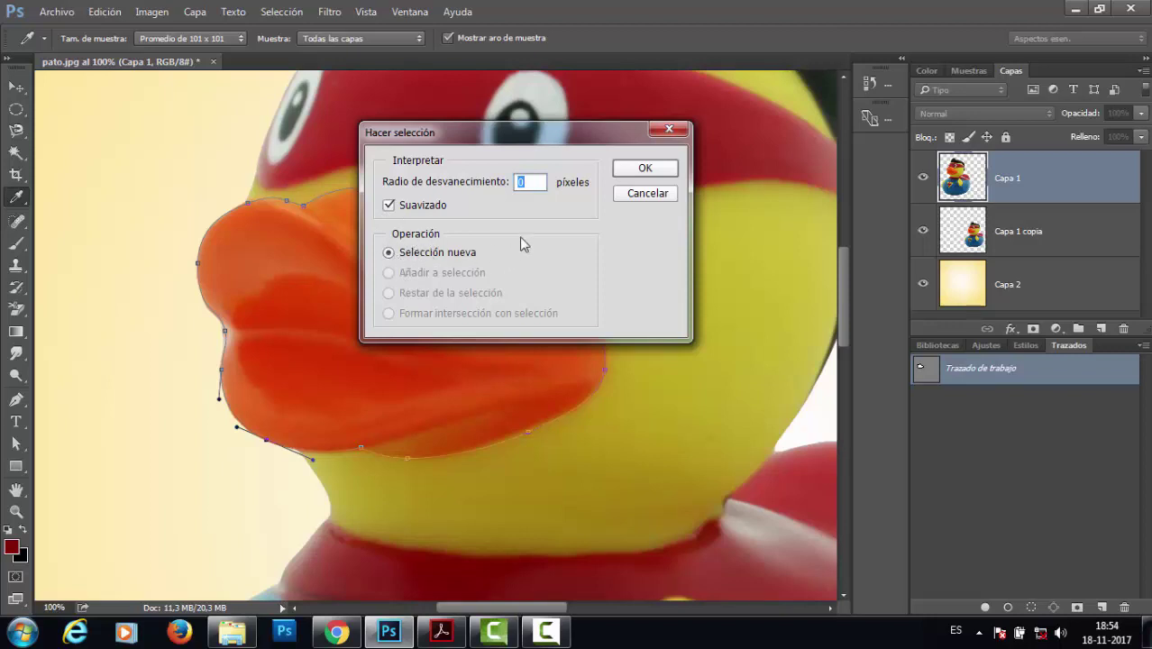
{"action": "left_click", "coordinate": [645, 169]}
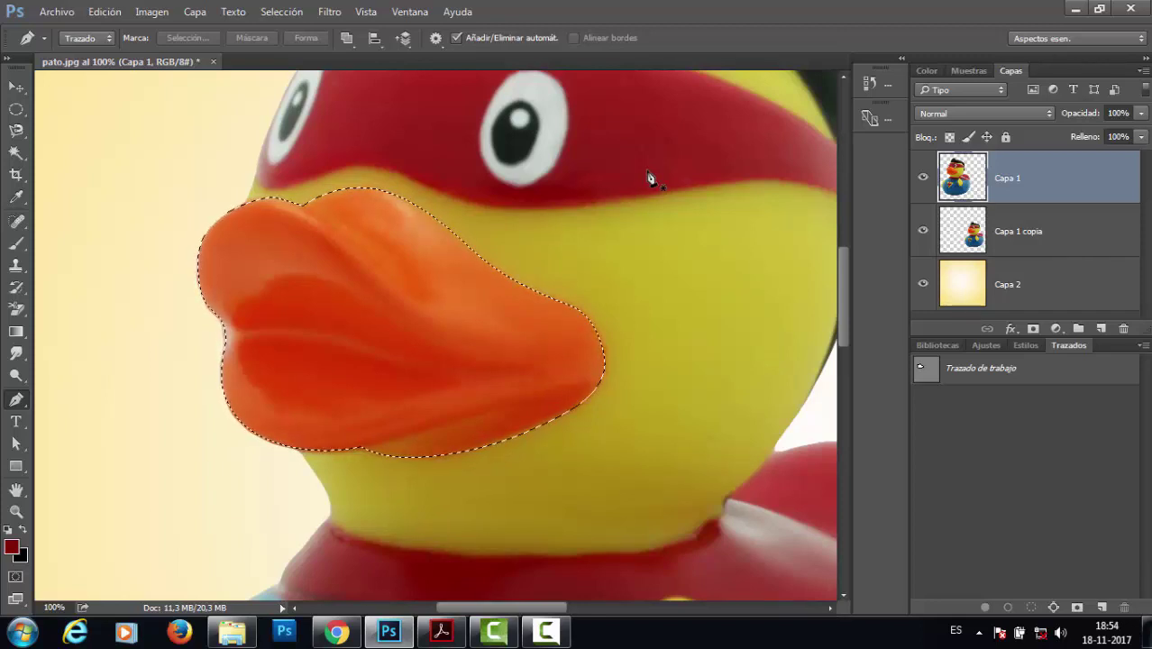
Step: Switch to the Elliptical Marquee tool, deselect the beak, and delete the work path
{"action": "left_click", "coordinate": [16, 109]}
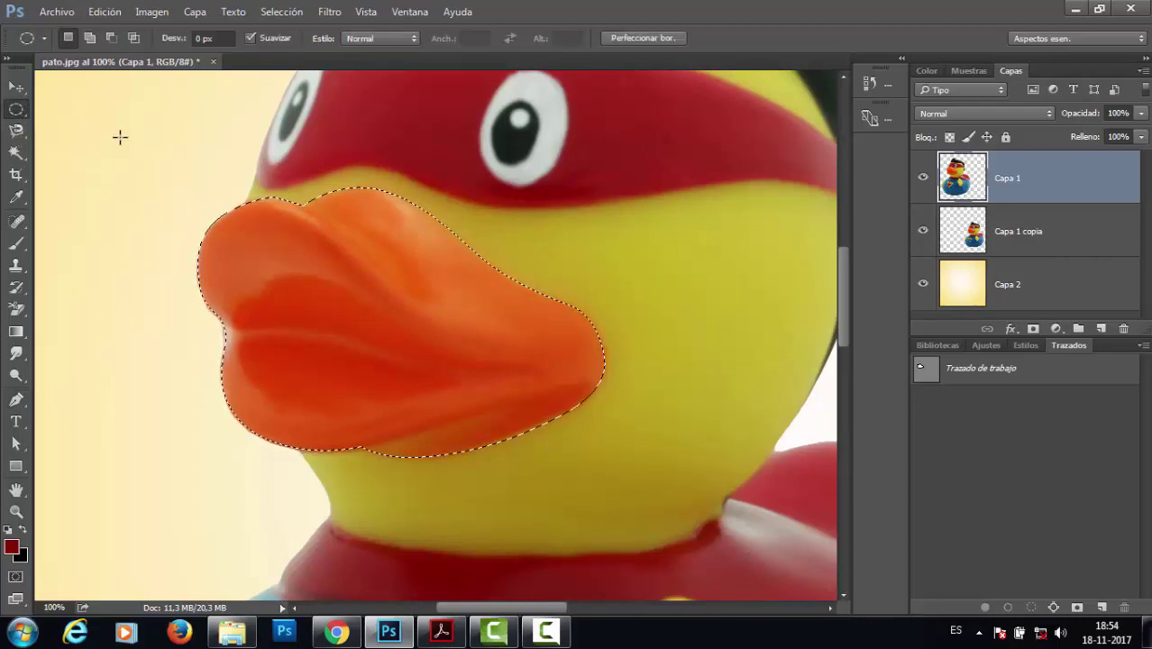
{"action": "key", "text": "ctrl+d"}
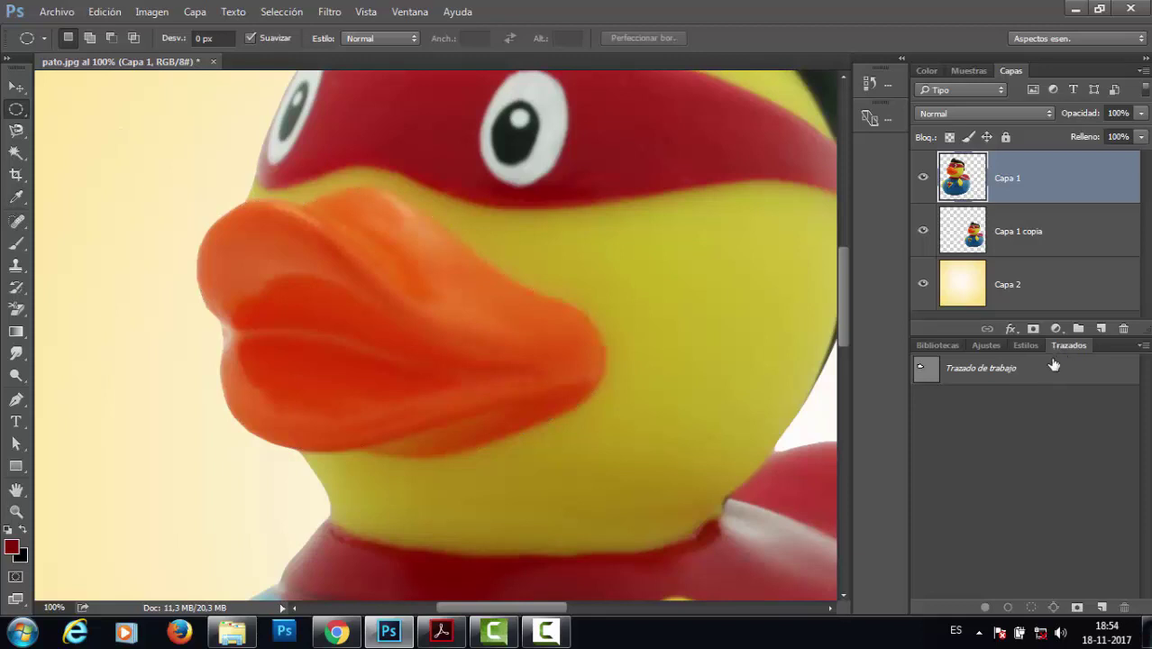
{"action": "left_click_drag", "start_coordinate": [1030, 376], "coordinate": [1124, 606]}
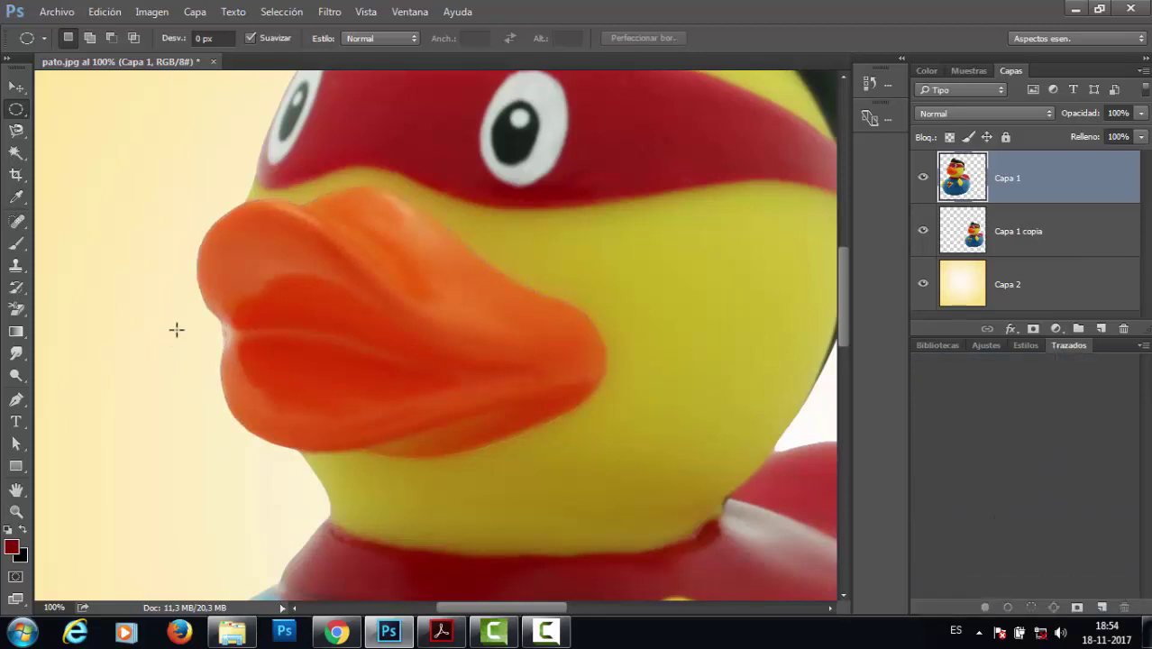
Step: Switch to the Quick Selection tool with a 69-pixel brush, try selecting the duck's beak, and clear that selection
{"action": "mouse_move", "coordinate": [16, 152]}
{"action": "left_mouse_down"}
{"action": "mouse_move", "coordinate": [55, 168]}
{"action": "mouse_move", "coordinate": [71, 150]}
{"action": "left_mouse_up"}
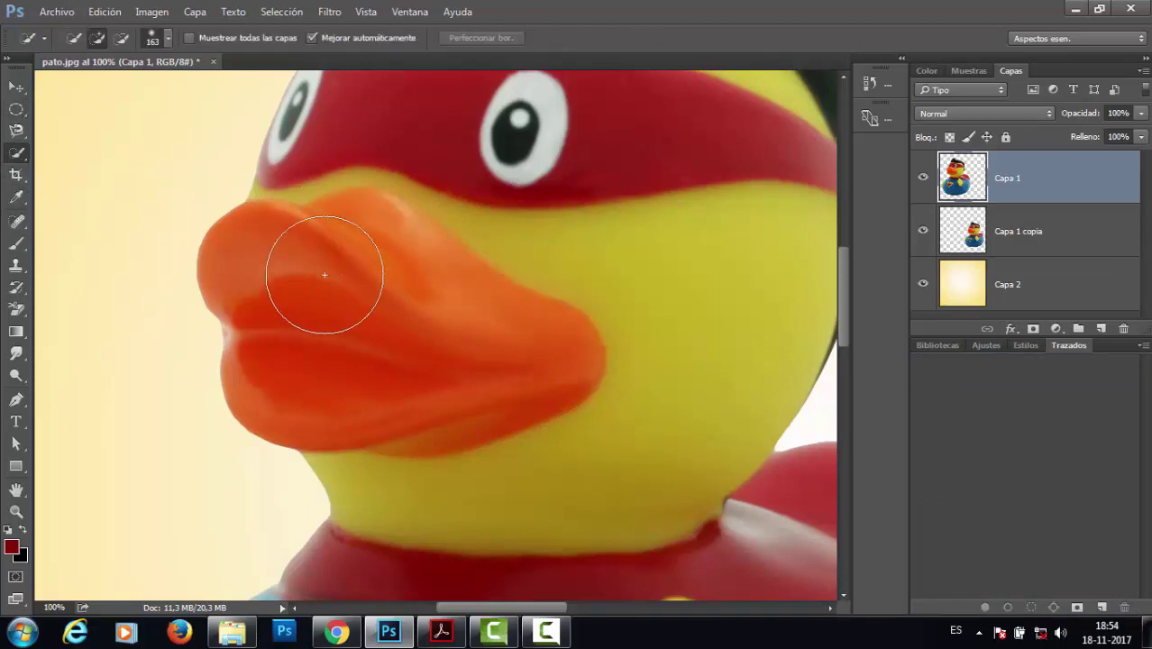
{"action": "mouse_move", "coordinate": [331, 304]}
{"action": "left_mouse_down"}
{"action": "mouse_move", "coordinate": [265, 322]}
{"action": "mouse_move", "coordinate": [300, 429]}
{"action": "mouse_move", "coordinate": [282, 328]}
{"action": "left_mouse_up"}
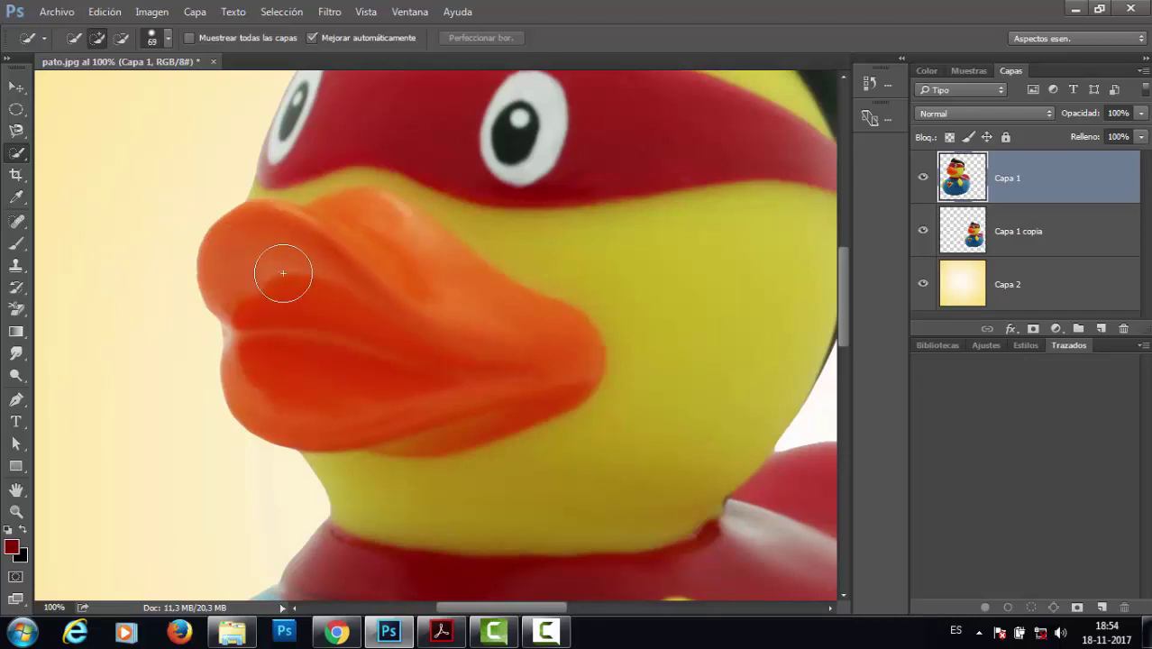
{"action": "mouse_move", "coordinate": [278, 298]}
{"action": "left_mouse_down"}
{"action": "mouse_move", "coordinate": [267, 273]}
{"action": "mouse_move", "coordinate": [358, 253]}
{"action": "mouse_move", "coordinate": [408, 387]}
{"action": "left_mouse_up"}
{"action": "key", "text": "ctrl+d"}
Step: Select the duck's red mask with the Quick Selection tool and subtract the yellow forehead strip above it
{"action": "left_click", "coordinate": [380, 231]}
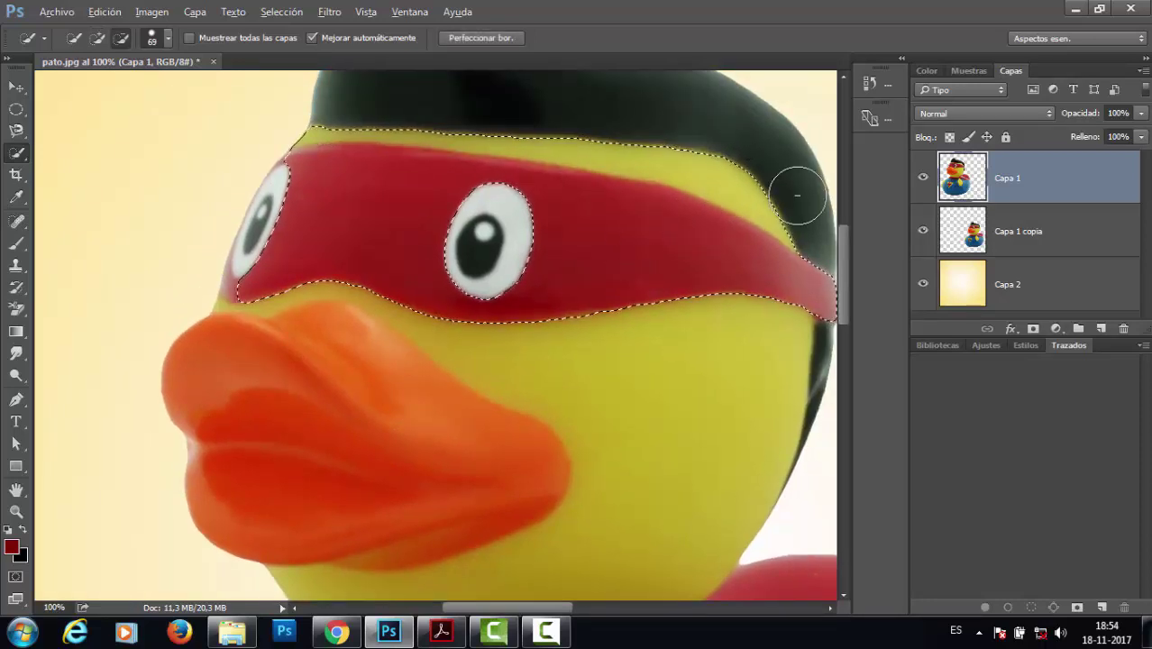
{"action": "mouse_move", "coordinate": [739, 165]}
{"action": "left_mouse_down"}
{"action": "mouse_move", "coordinate": [643, 133]}
{"action": "mouse_move", "coordinate": [537, 121]}
{"action": "mouse_move", "coordinate": [270, 111]}
{"action": "mouse_move", "coordinate": [283, 116]}
{"action": "left_mouse_up"}
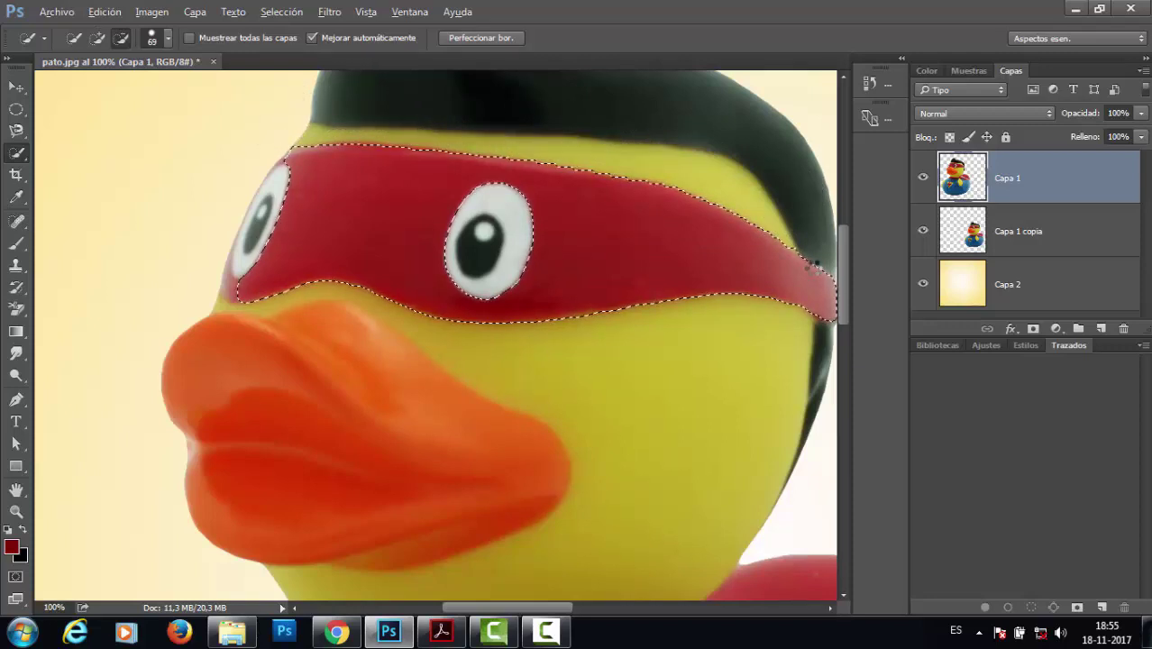
{"action": "left_click_drag", "start_coordinate": [458, 307], "coordinate": [457, 316]}
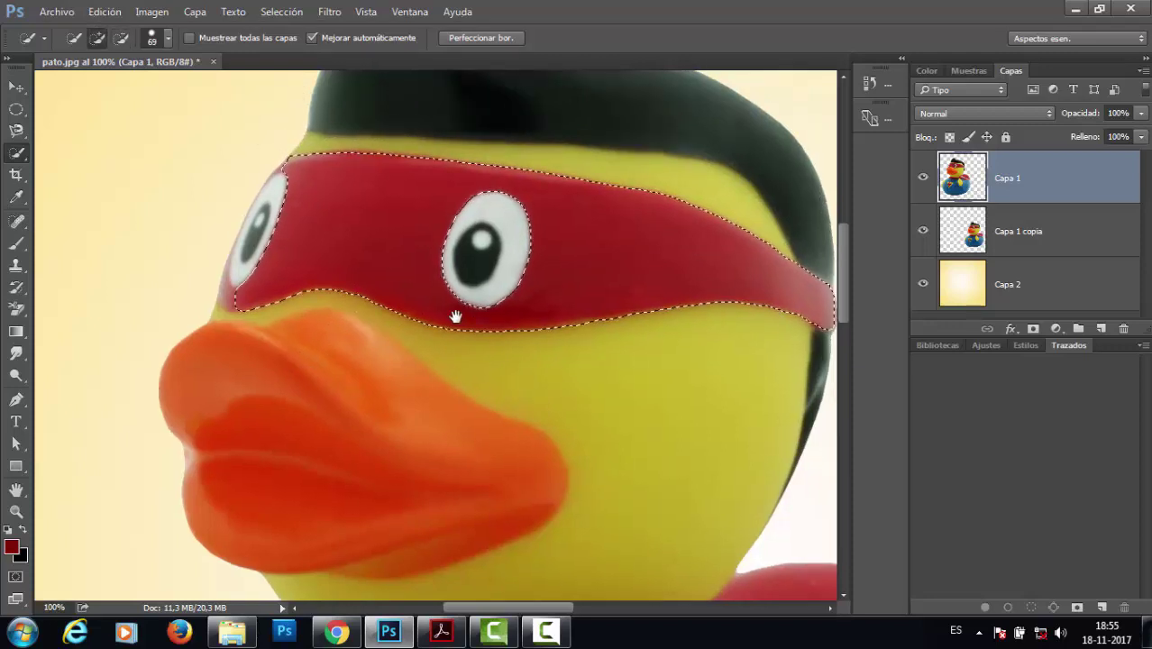
Step: Add the mask's left corners below and above the left eye to the selection, using 12-pixel and 7-pixel brushes
{"action": "left_click", "coordinate": [273, 300], "text": "ctrl"}
{"action": "mouse_move", "coordinate": [253, 287]}
{"action": "left_mouse_down"}
{"action": "mouse_move", "coordinate": [190, 319]}
{"action": "mouse_move", "coordinate": [189, 293]}
{"action": "mouse_move", "coordinate": [200, 297]}
{"action": "mouse_move", "coordinate": [176, 298]}
{"action": "mouse_move", "coordinate": [186, 297]}
{"action": "mouse_move", "coordinate": [178, 267]}
{"action": "left_mouse_up"}
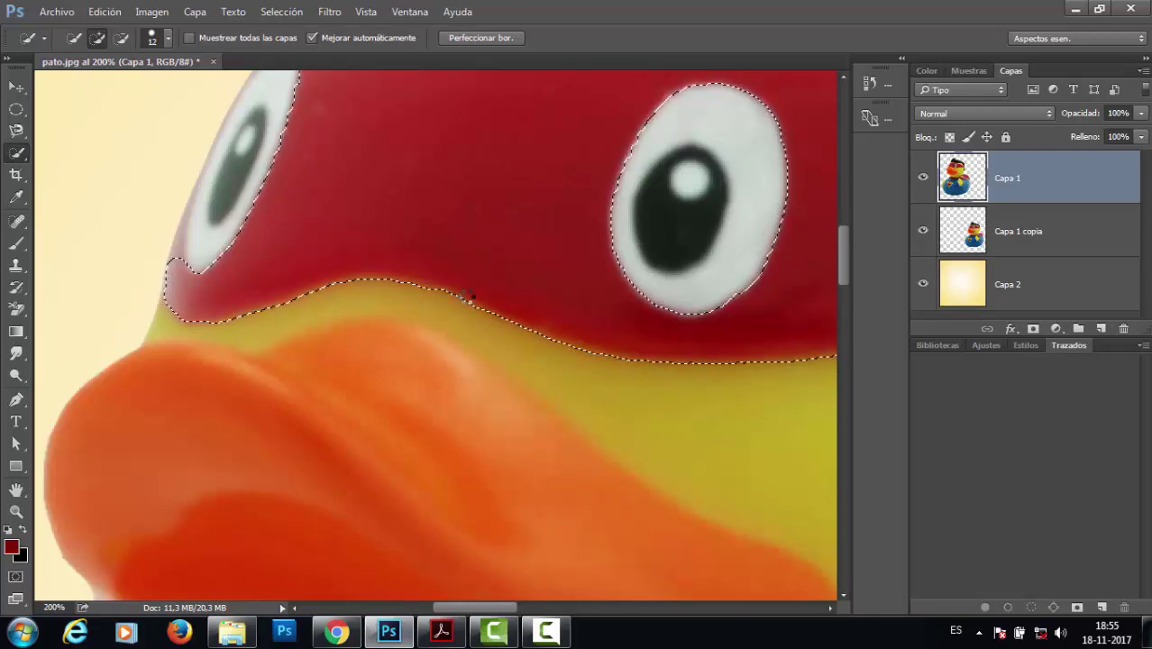
{"action": "key", "text": "ctrl+minus"}
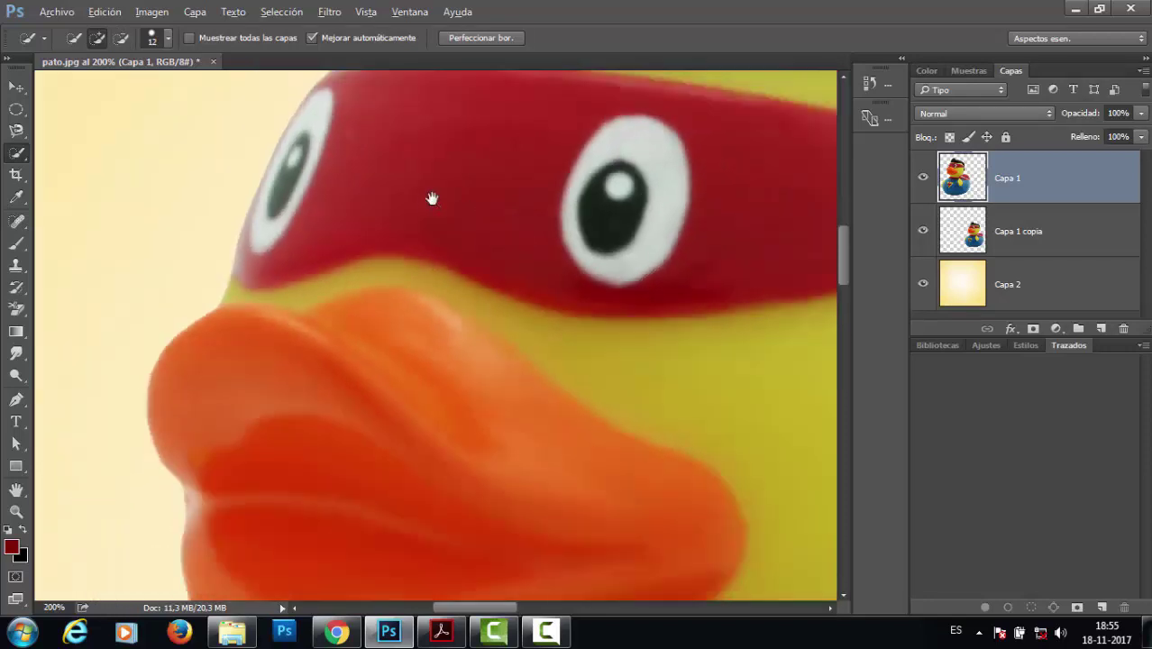
{"action": "left_click", "coordinate": [405, 229], "text": "ctrl"}
{"action": "left_click", "coordinate": [334, 213], "text": "ctrl"}
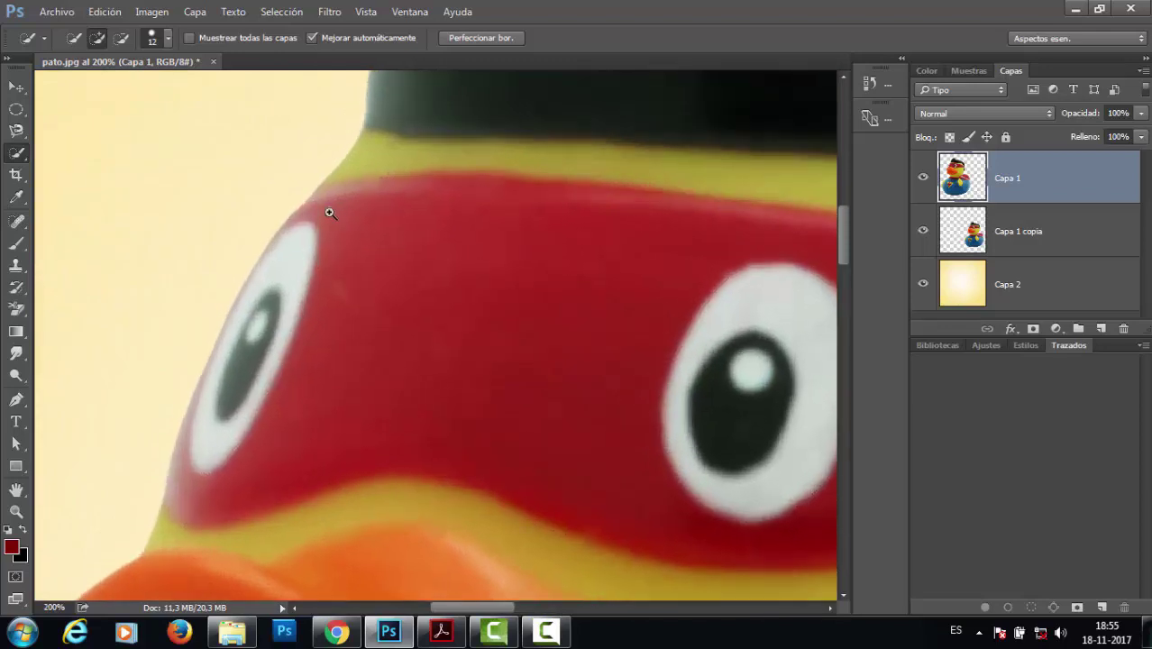
{"action": "mouse_move", "coordinate": [319, 198]}
{"action": "left_mouse_down"}
{"action": "mouse_move", "coordinate": [299, 209]}
{"action": "mouse_move", "coordinate": [311, 186]}
{"action": "left_mouse_up"}
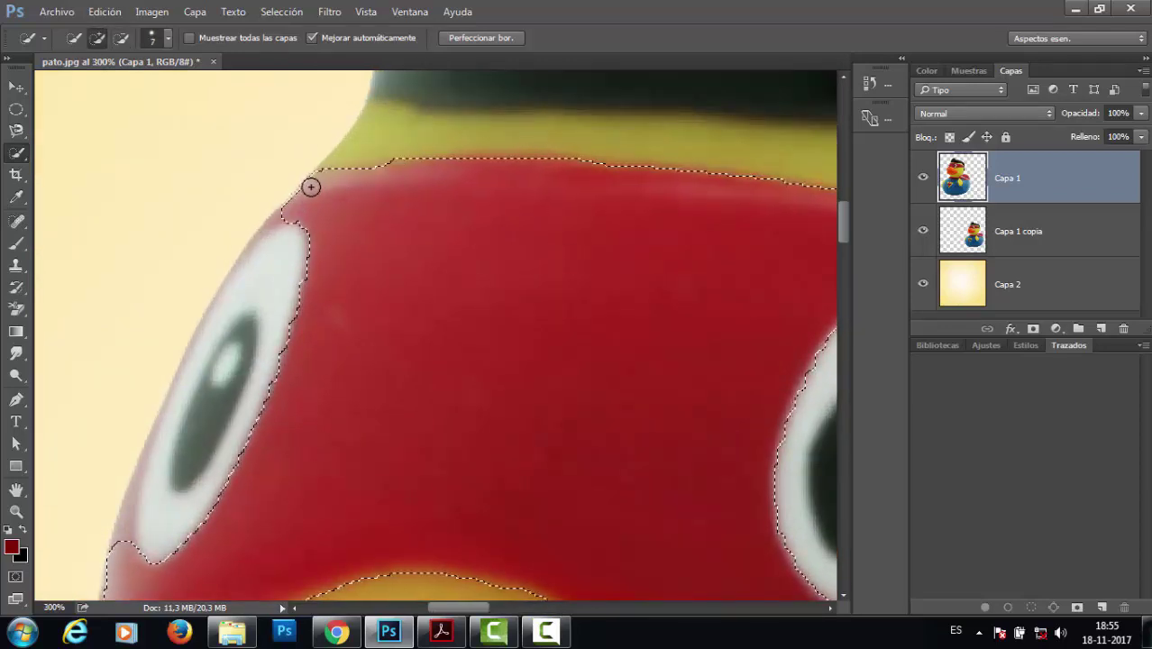
Step: Try to extend the selection at the mask's right tip and undo the addition
{"action": "left_click", "coordinate": [620, 272], "text": "alt"}
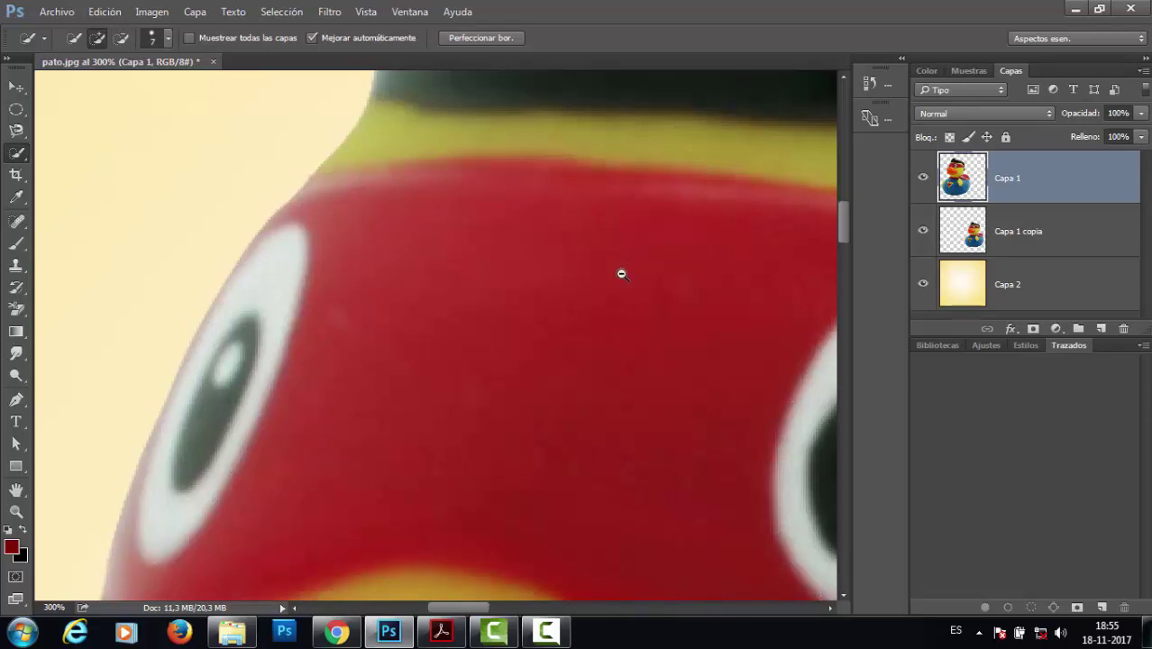
{"action": "left_click_drag", "start_coordinate": [415, 284], "coordinate": [99, 187]}
{"action": "mouse_move", "coordinate": [458, 267]}
{"action": "left_mouse_down"}
{"action": "mouse_move", "coordinate": [444, 288]}
{"action": "mouse_move", "coordinate": [323, 353]}
{"action": "mouse_move", "coordinate": [540, 376]}
{"action": "mouse_move", "coordinate": [695, 438]}
{"action": "mouse_move", "coordinate": [707, 429]}
{"action": "left_mouse_up"}
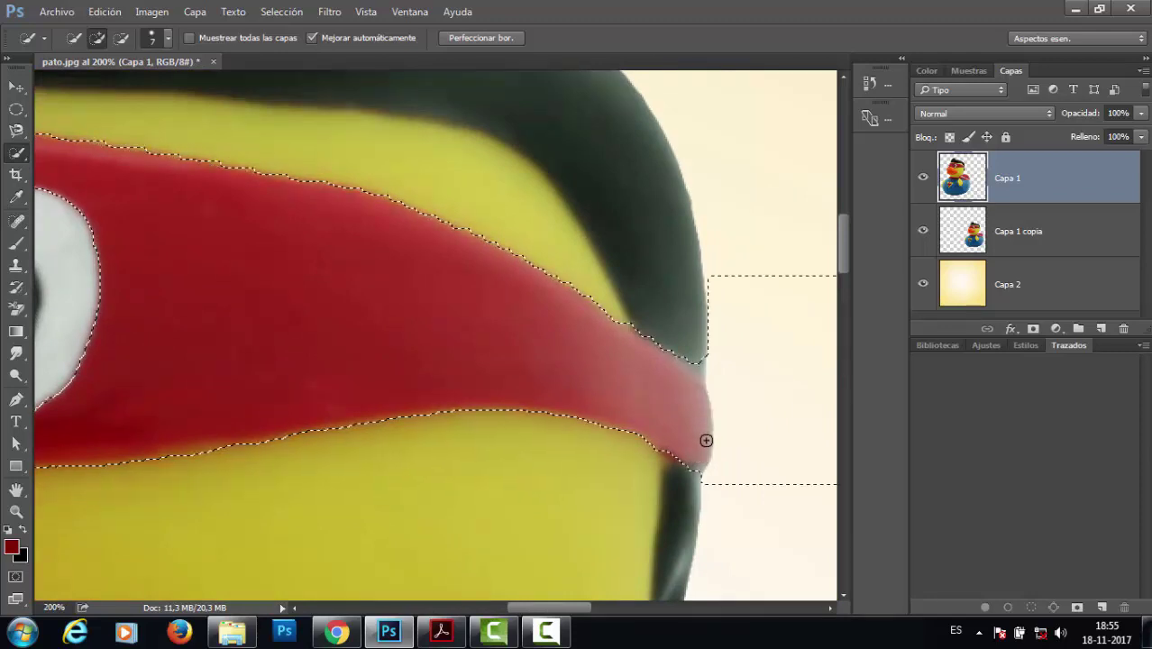
{"action": "key", "text": "ctrl+z"}
{"action": "left_click_drag", "start_coordinate": [216, 378], "coordinate": [587, 386]}
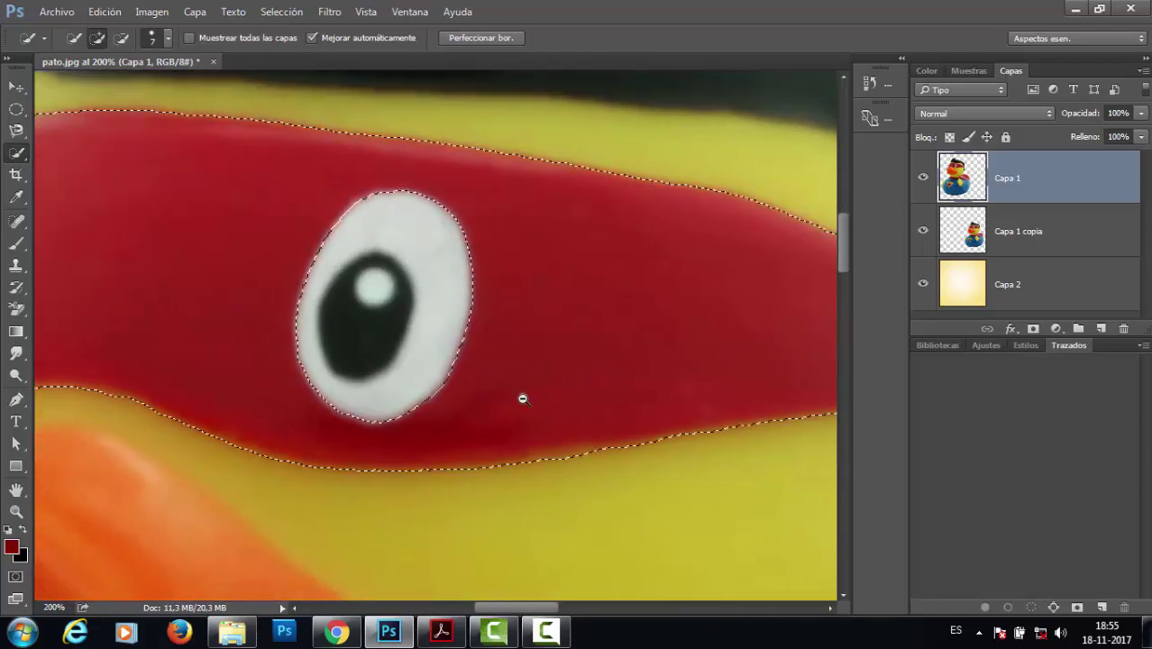
{"action": "scroll", "coordinate": [522, 399], "scroll_direction": "down", "scroll_amount": 1}
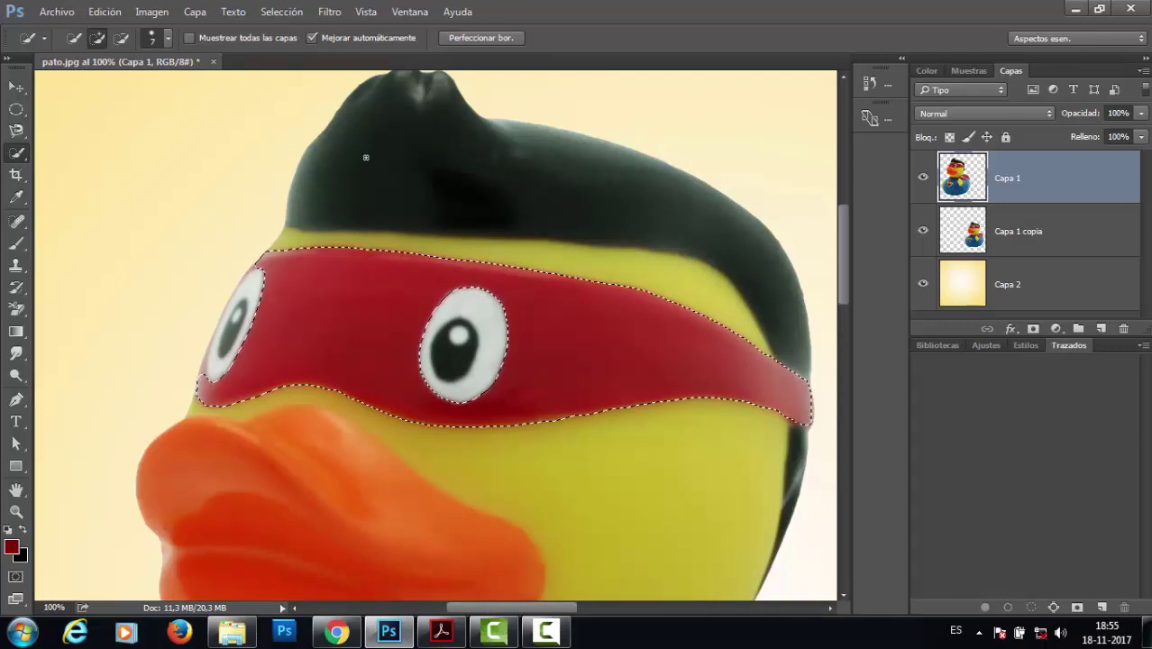
Step: Refine the mask selection's edge with Suavizado set to 43 and Contraste to 18%
{"action": "left_click", "coordinate": [478, 40]}
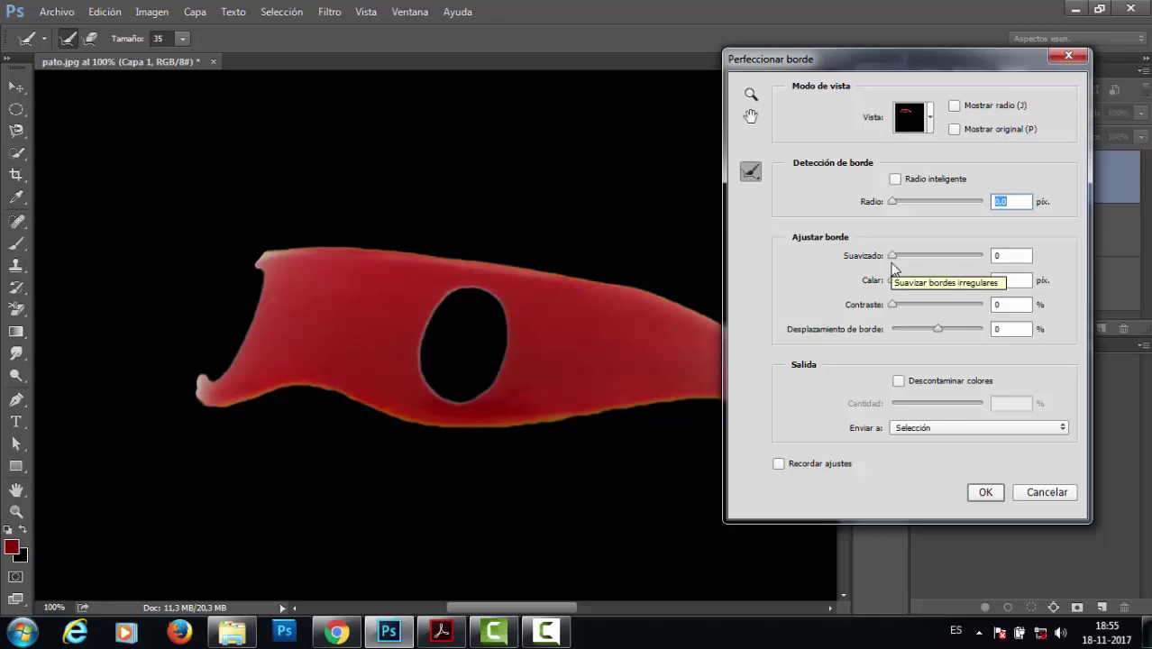
{"action": "left_click_drag", "start_coordinate": [892, 256], "coordinate": [930, 257]}
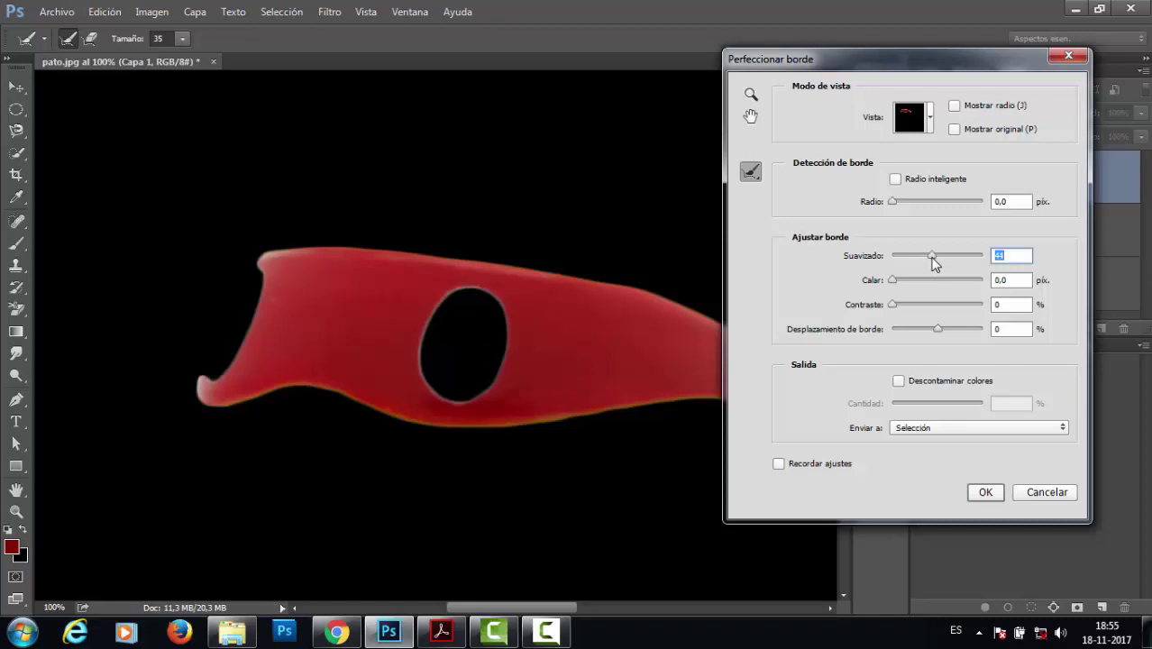
{"action": "left_click_drag", "start_coordinate": [930, 261], "coordinate": [778, 288]}
{"action": "scroll", "coordinate": [588, 336], "scroll_direction": "up", "scroll_amount": 2}
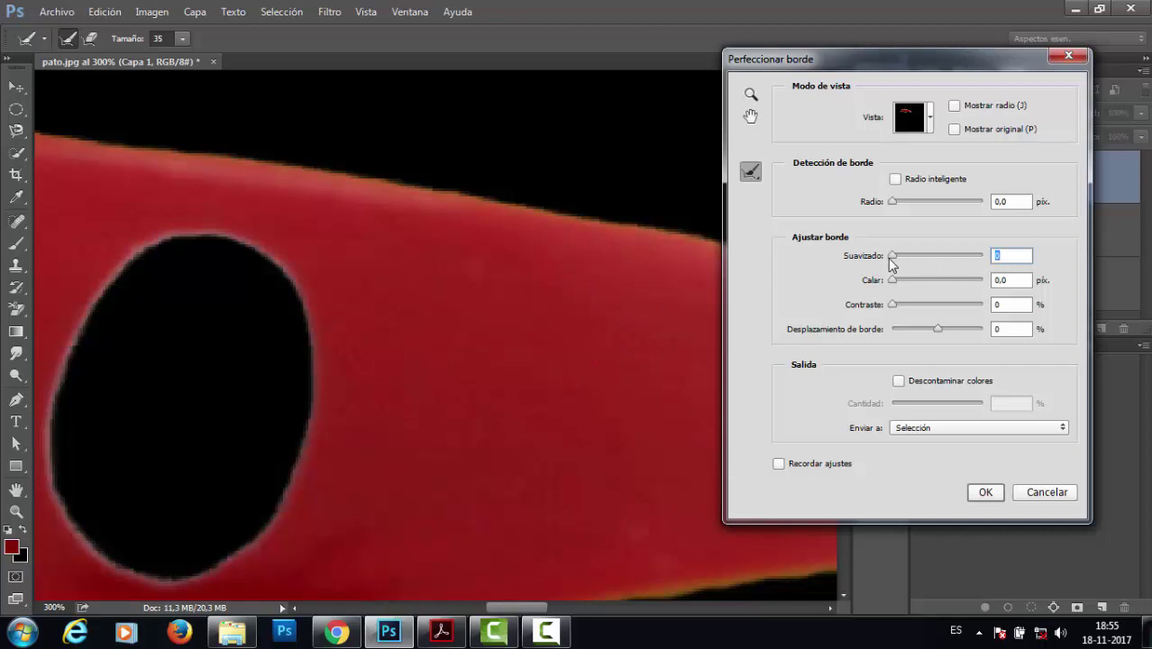
{"action": "left_click_drag", "start_coordinate": [912, 256], "coordinate": [932, 261]}
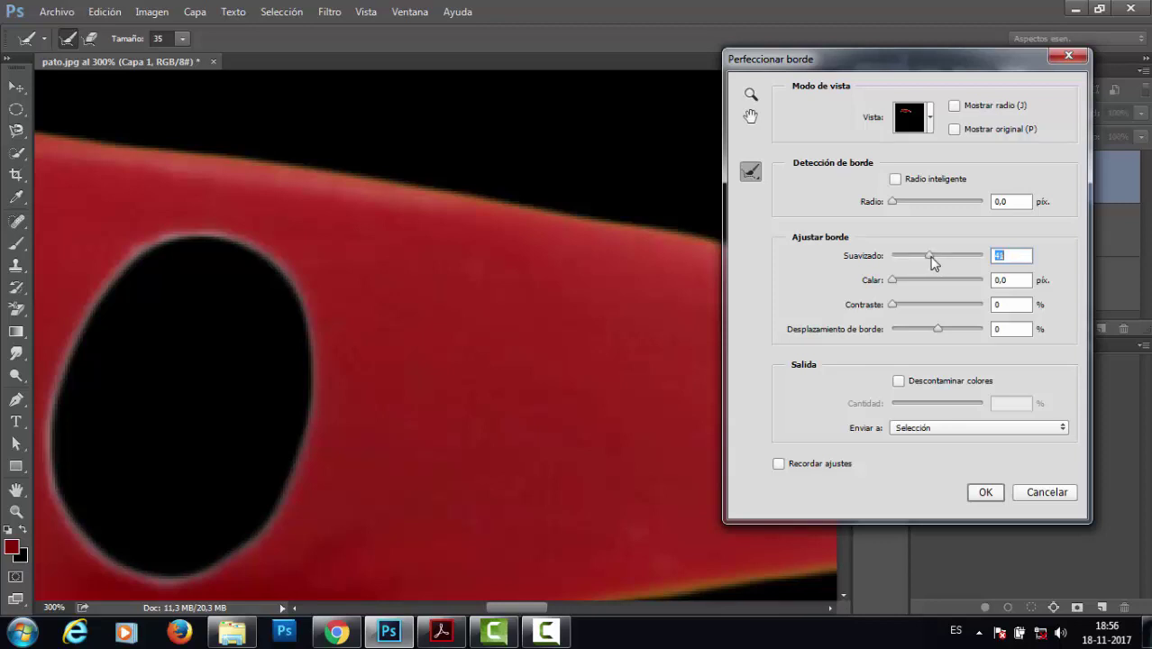
{"action": "left_click", "coordinate": [919, 305]}
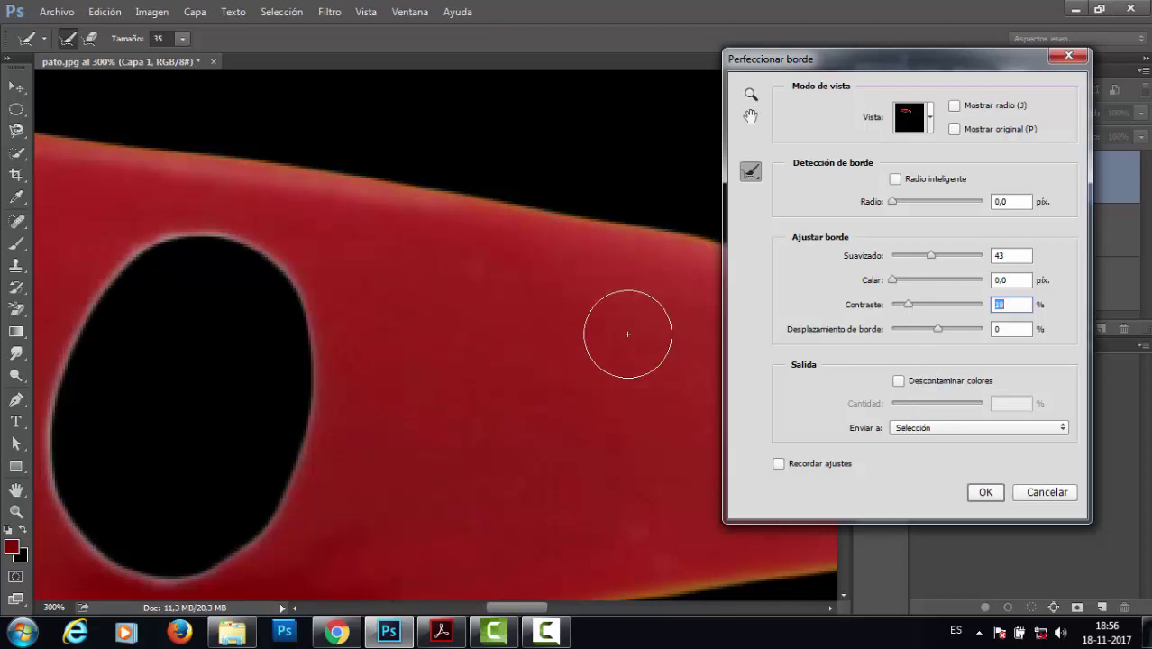
{"action": "scroll", "coordinate": [627, 333], "scroll_direction": "down", "scroll_amount": 3}
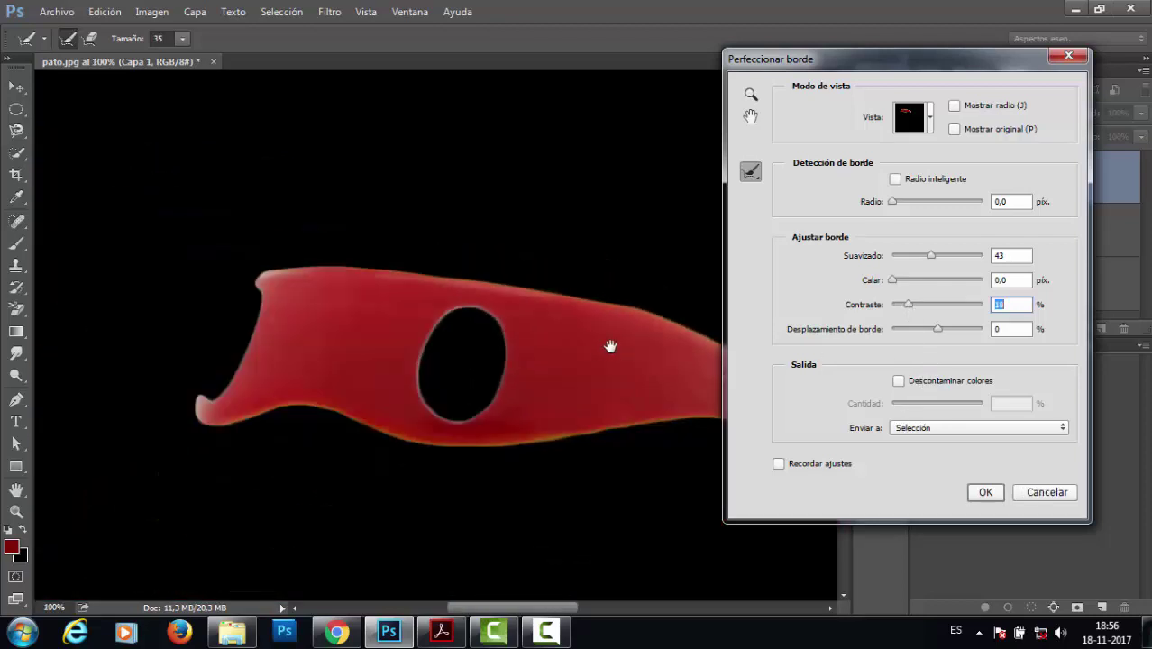
Step: Contract the selection edge with a Desplazamiento de borde of about -25% and apply the refinement as a selection
{"action": "scroll", "coordinate": [610, 346], "scroll_direction": "up", "scroll_amount": 3}
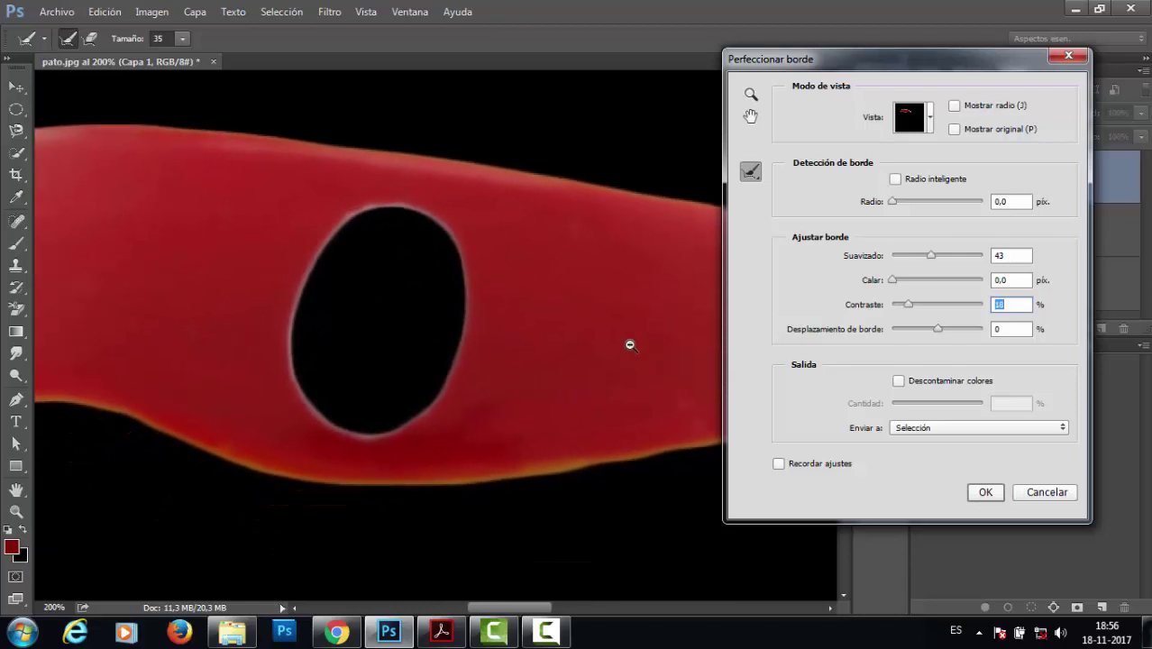
{"action": "left_click", "coordinate": [630, 345], "text": "alt"}
{"action": "left_click", "coordinate": [937, 330]}
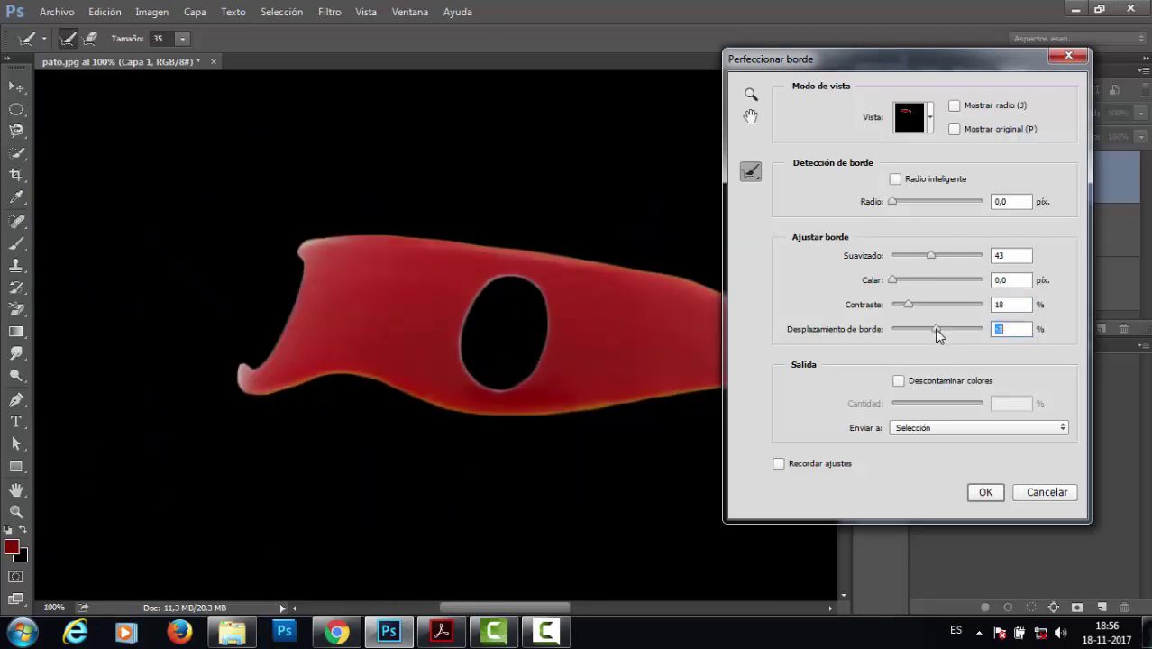
{"action": "left_click_drag", "start_coordinate": [937, 333], "coordinate": [932, 336]}
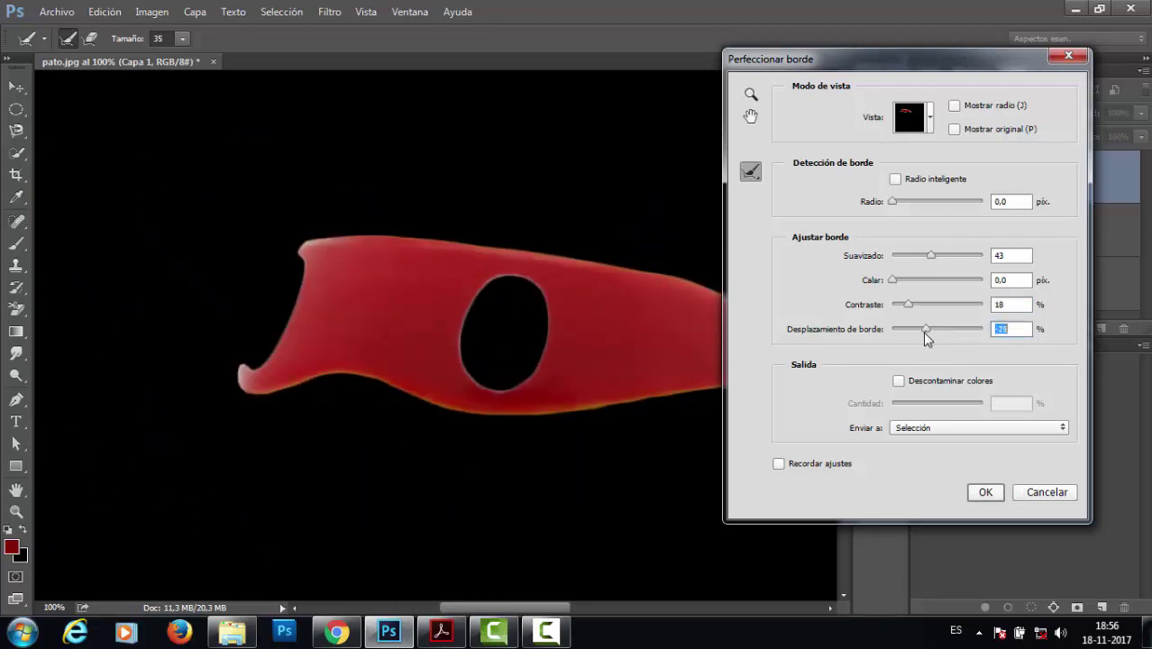
{"action": "left_click", "coordinate": [986, 492]}
Step: Make a work path from the refined mask selection
{"action": "scroll", "coordinate": [692, 372], "scroll_direction": "down", "scroll_amount": 1}
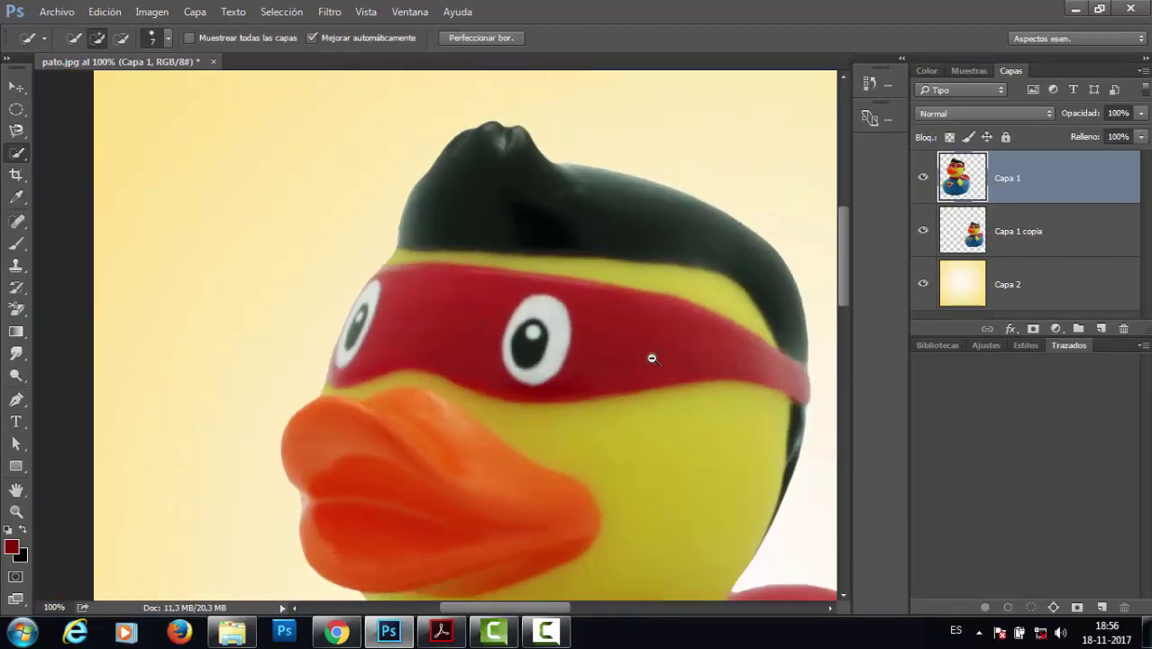
{"action": "left_click_drag", "start_coordinate": [657, 367], "coordinate": [595, 363]}
{"action": "scroll", "coordinate": [499, 307], "scroll_direction": "up", "scroll_amount": 1}
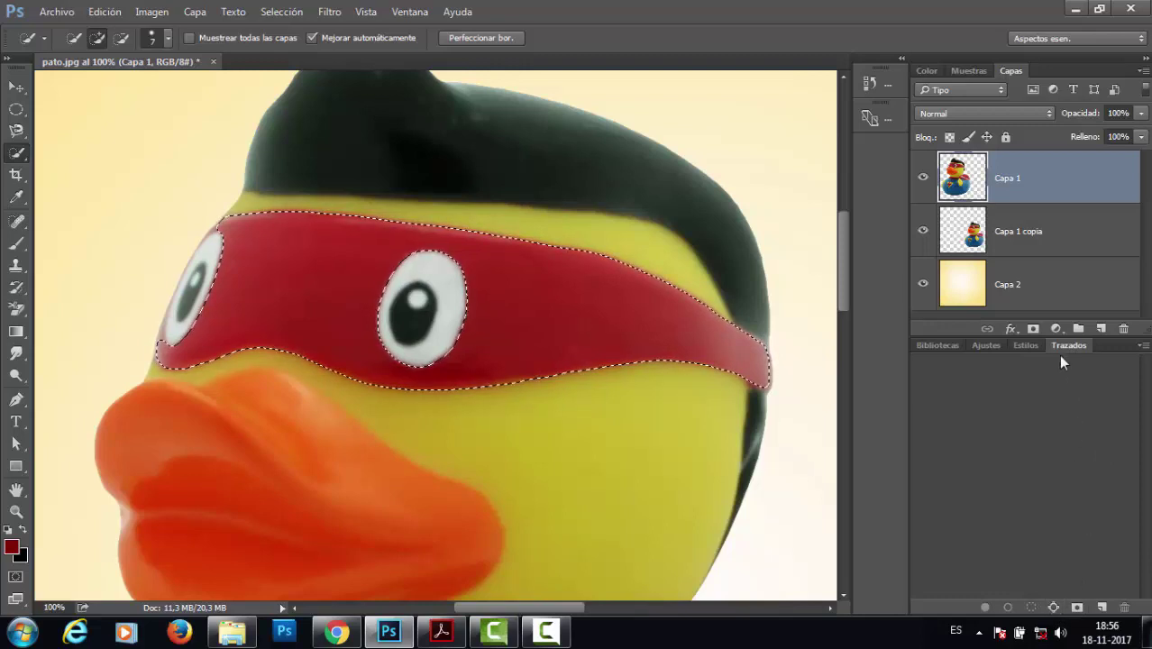
{"action": "left_click", "coordinate": [1052, 608]}
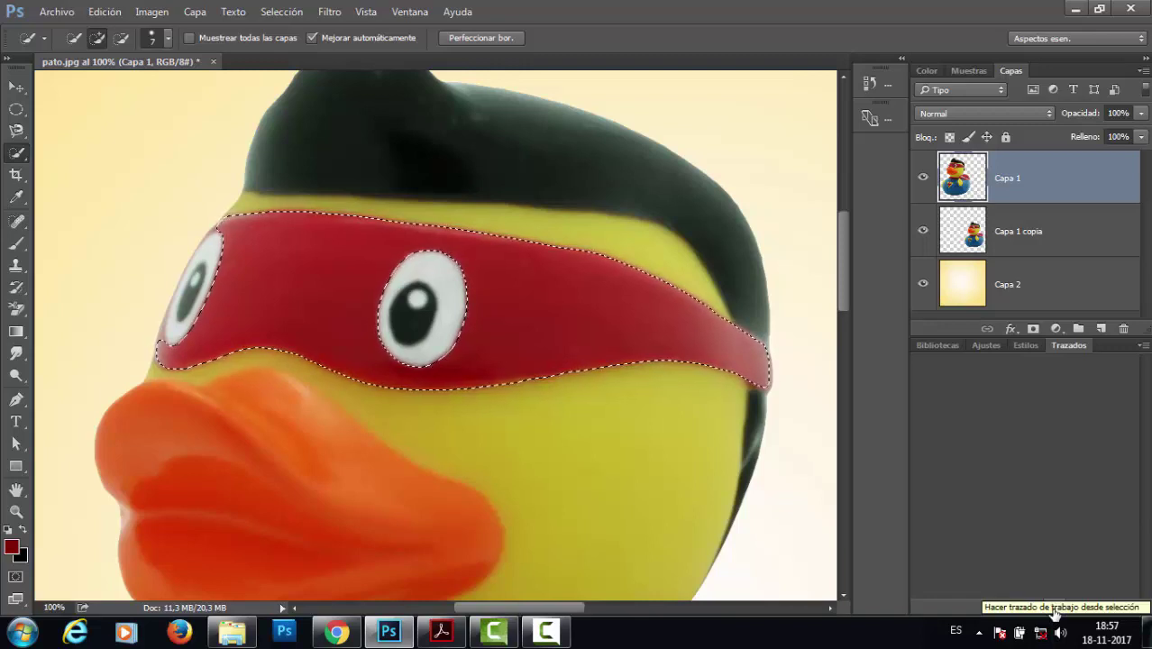
{"action": "left_click", "coordinate": [1053, 610]}
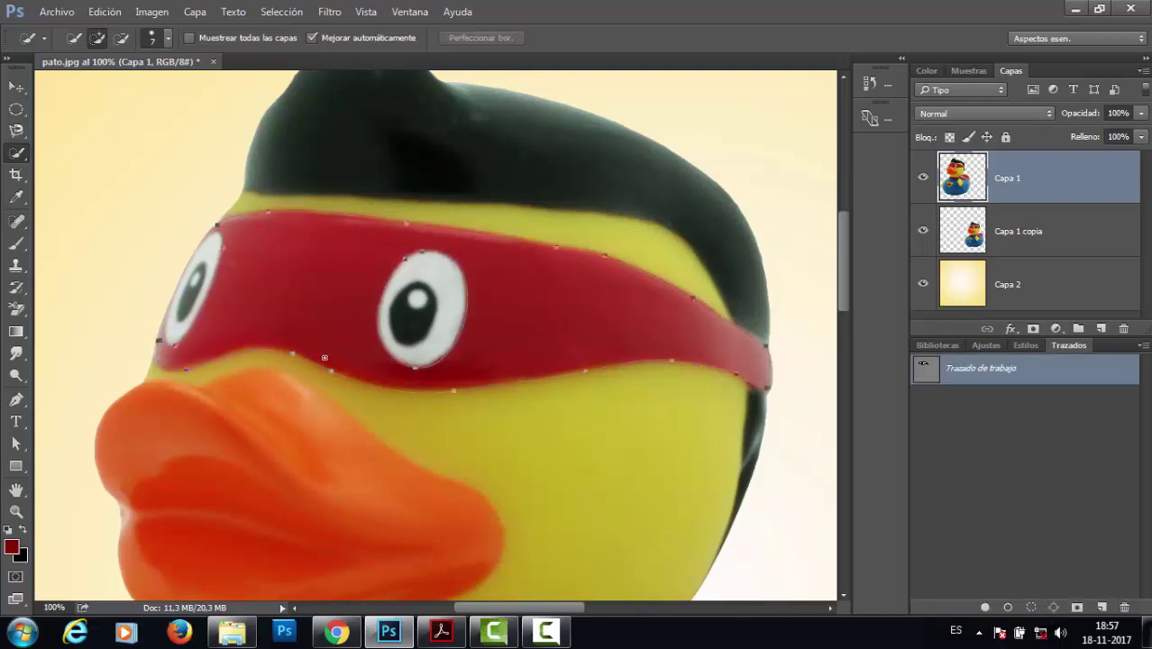
Step: Switch to the Direct Selection tool and select the mask path's anchor point on the lower edge above the beak
{"action": "left_click", "coordinate": [431, 334], "text": "ctrl"}
{"action": "left_click_drag", "start_coordinate": [488, 385], "coordinate": [647, 361]}
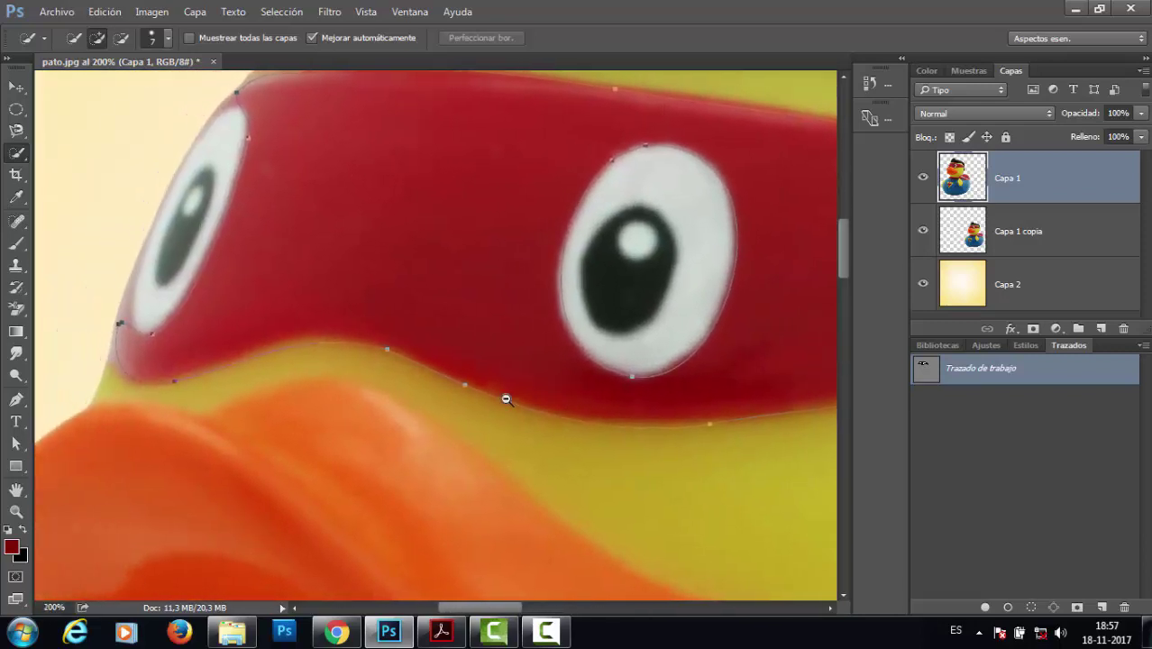
{"action": "left_click", "coordinate": [523, 399], "text": "alt"}
{"action": "left_click", "coordinate": [538, 402], "text": "ctrl"}
{"action": "left_click_drag", "start_coordinate": [525, 404], "coordinate": [566, 394]}
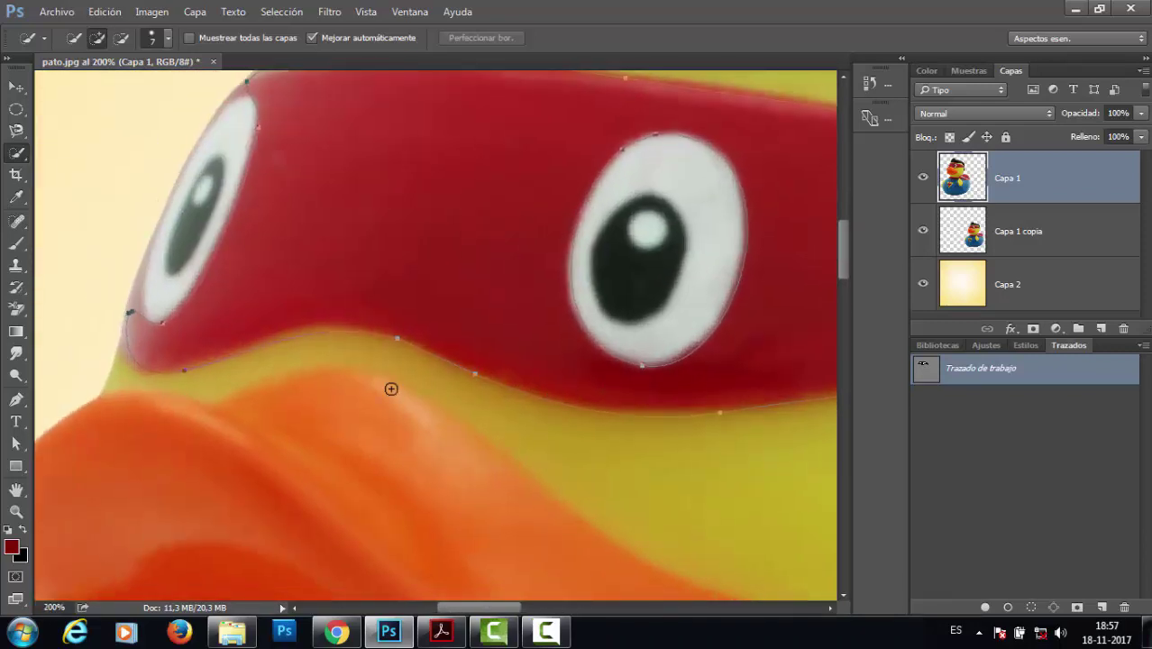
{"action": "left_click_drag", "start_coordinate": [18, 448], "coordinate": [90, 464]}
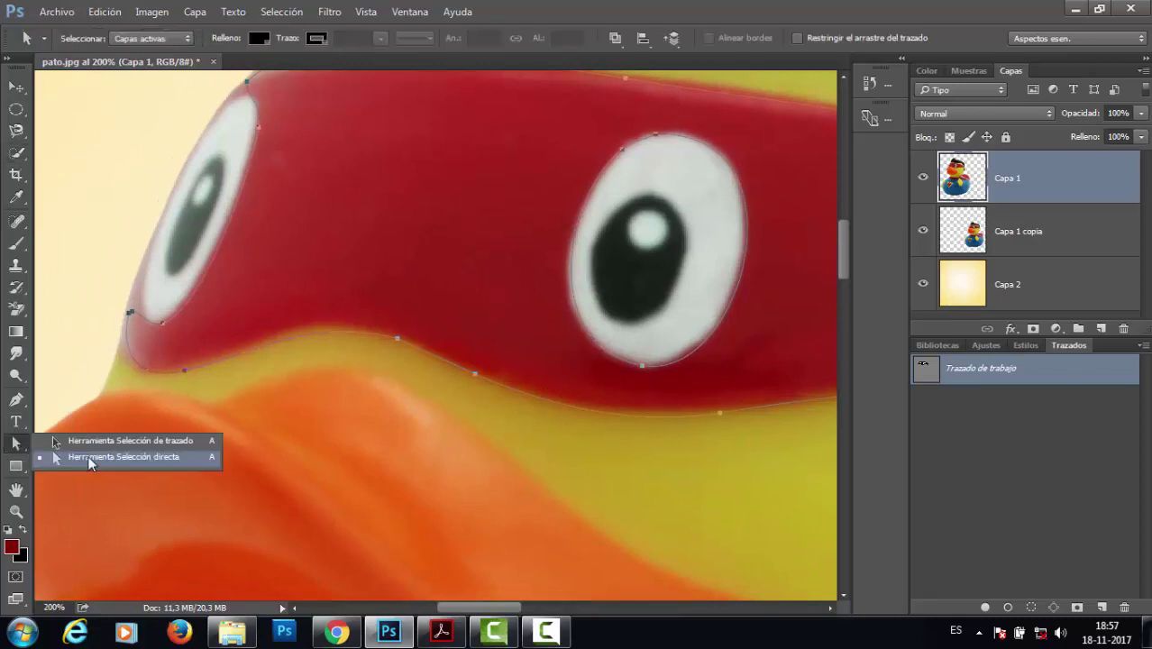
{"action": "left_click", "coordinate": [100, 459]}
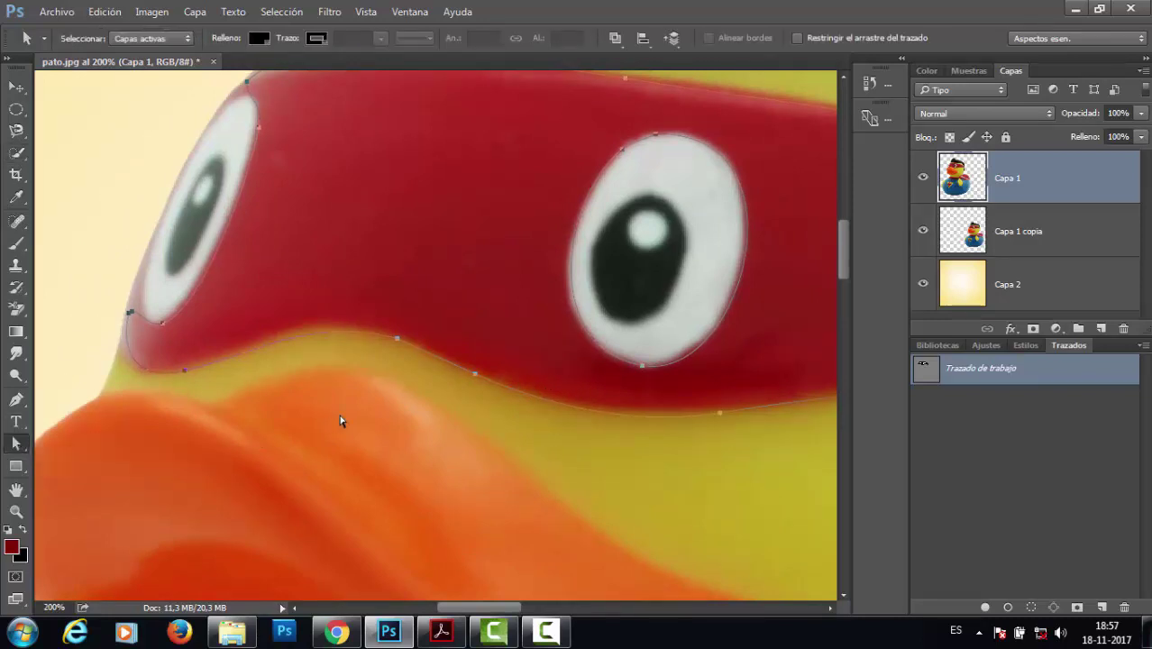
{"action": "left_click", "coordinate": [397, 339]}
{"action": "left_click_drag", "start_coordinate": [311, 318], "coordinate": [301, 311]}
Step: Reposition the mask path's left-end anchor points below and above the left eye along the duck's outer contour
{"action": "left_click_drag", "start_coordinate": [132, 314], "coordinate": [147, 244]}
{"action": "left_click_drag", "start_coordinate": [149, 331], "coordinate": [117, 343]}
{"action": "left_click_drag", "start_coordinate": [160, 249], "coordinate": [124, 317]}
{"action": "left_click_drag", "start_coordinate": [457, 358], "coordinate": [473, 466]}
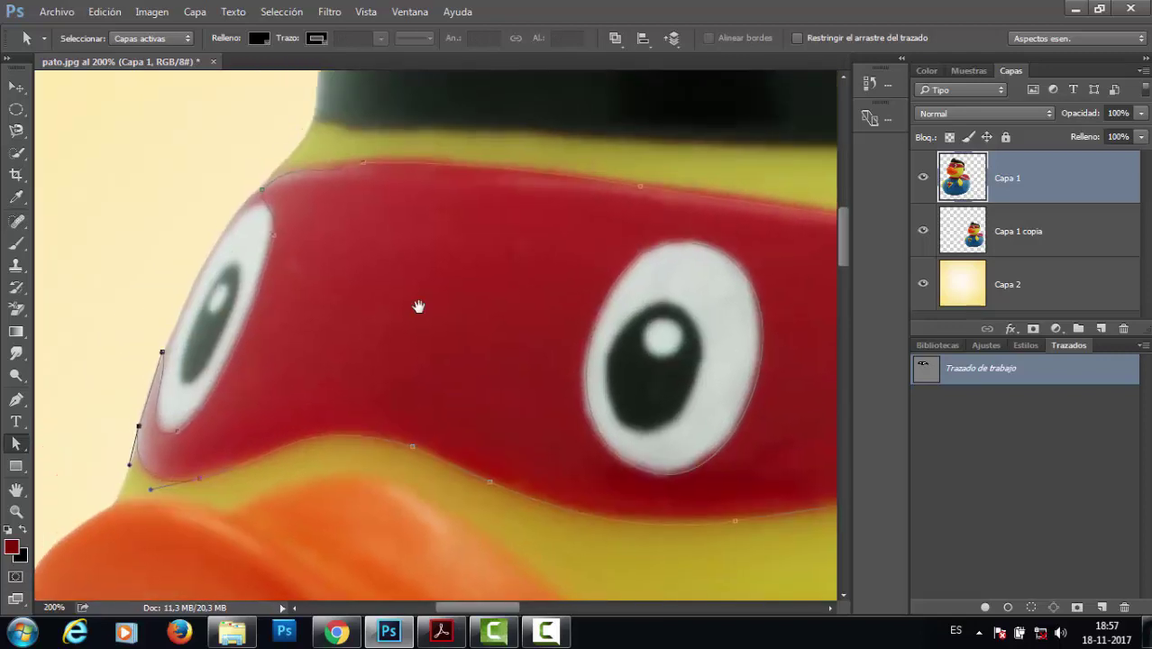
{"action": "left_click_drag", "start_coordinate": [263, 192], "coordinate": [285, 140]}
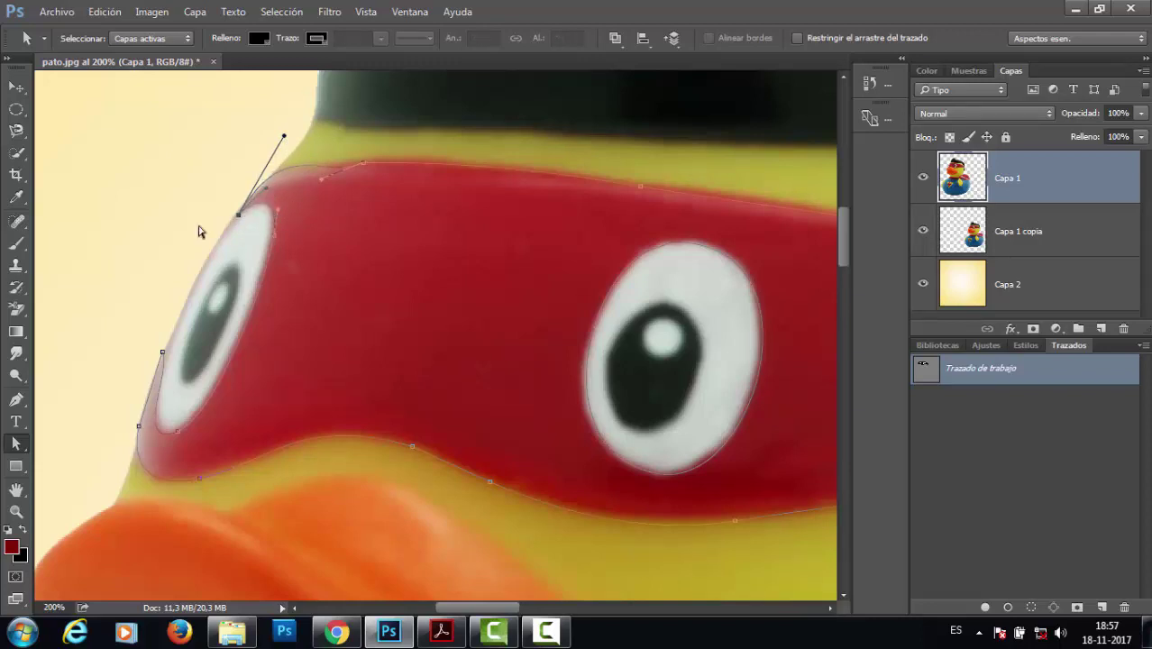
Step: Add a curved anchor point at the mask path's upper-left corner with the Pen tool and adjust the adjacent handles
{"action": "left_click", "coordinate": [15, 400]}
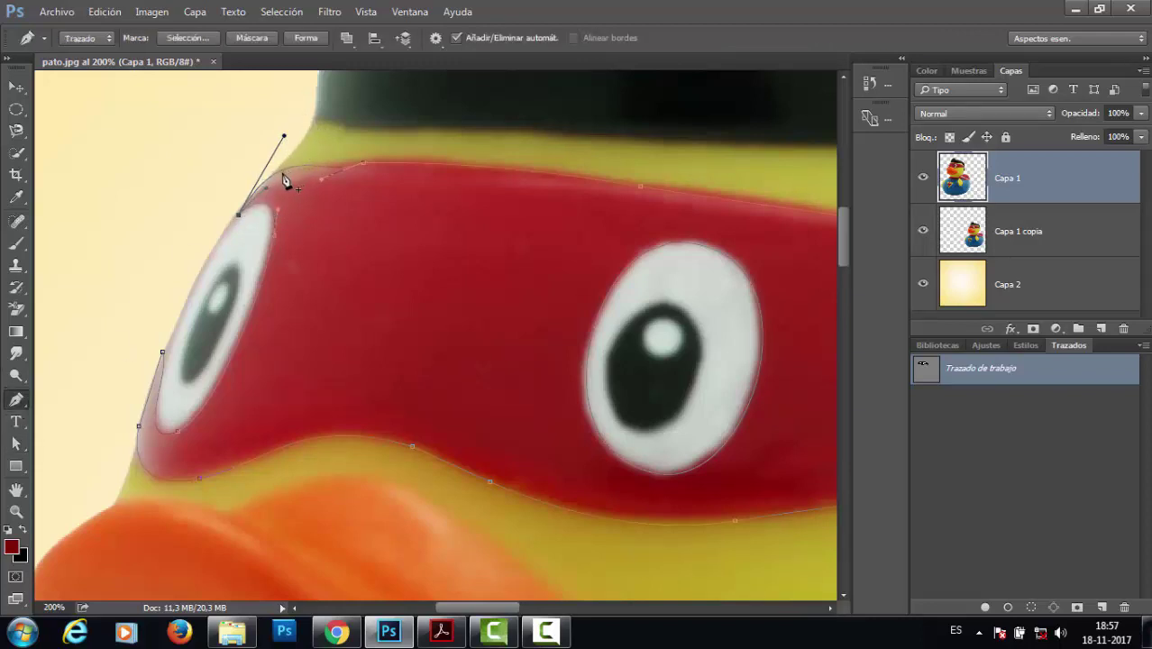
{"action": "left_click_drag", "start_coordinate": [282, 172], "coordinate": [307, 159]}
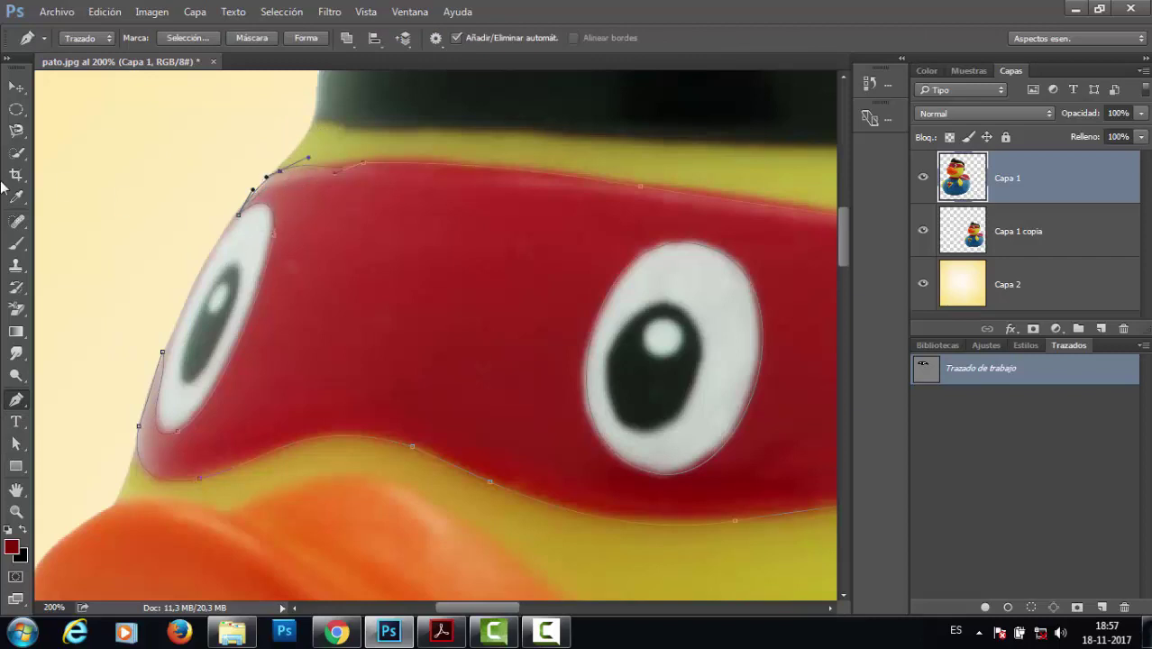
{"action": "left_click", "coordinate": [15, 444]}
{"action": "mouse_move", "coordinate": [310, 158]}
{"action": "left_mouse_down"}
{"action": "mouse_move", "coordinate": [293, 163]}
{"action": "mouse_move", "coordinate": [326, 157]}
{"action": "left_mouse_up"}
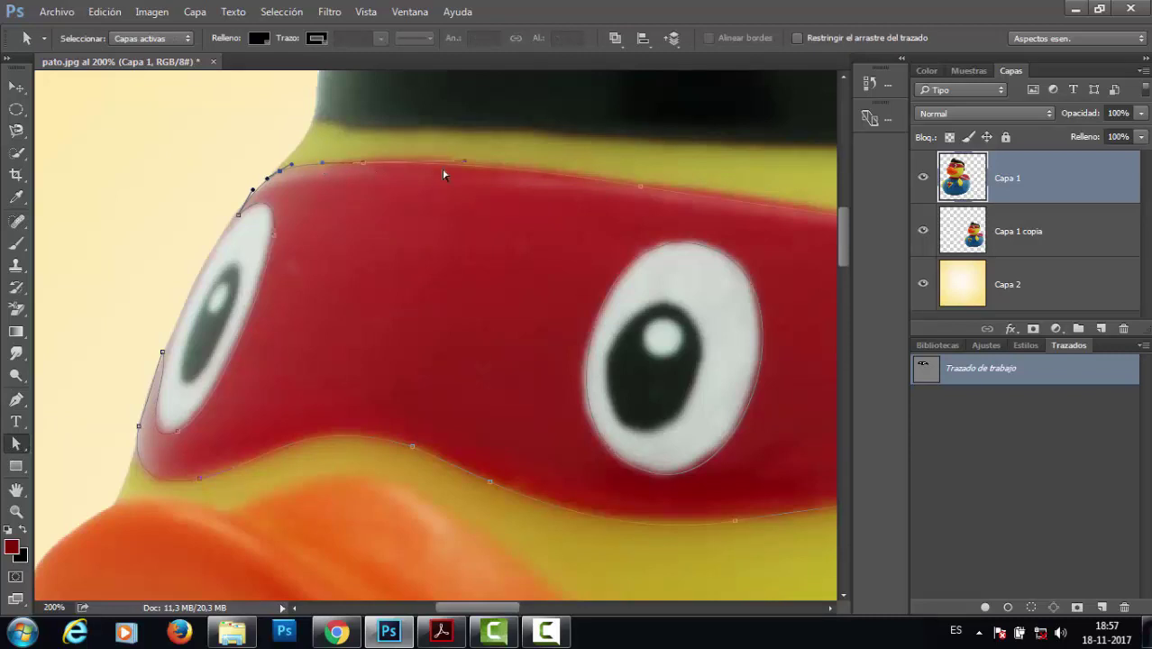
Step: Adjust the mask path's upper-edge handle above the brow and fit the anchor points at its right-hand tip to the red mask's outline
{"action": "left_click_drag", "start_coordinate": [362, 162], "coordinate": [372, 163]}
{"action": "left_click_drag", "start_coordinate": [654, 288], "coordinate": [428, 259]}
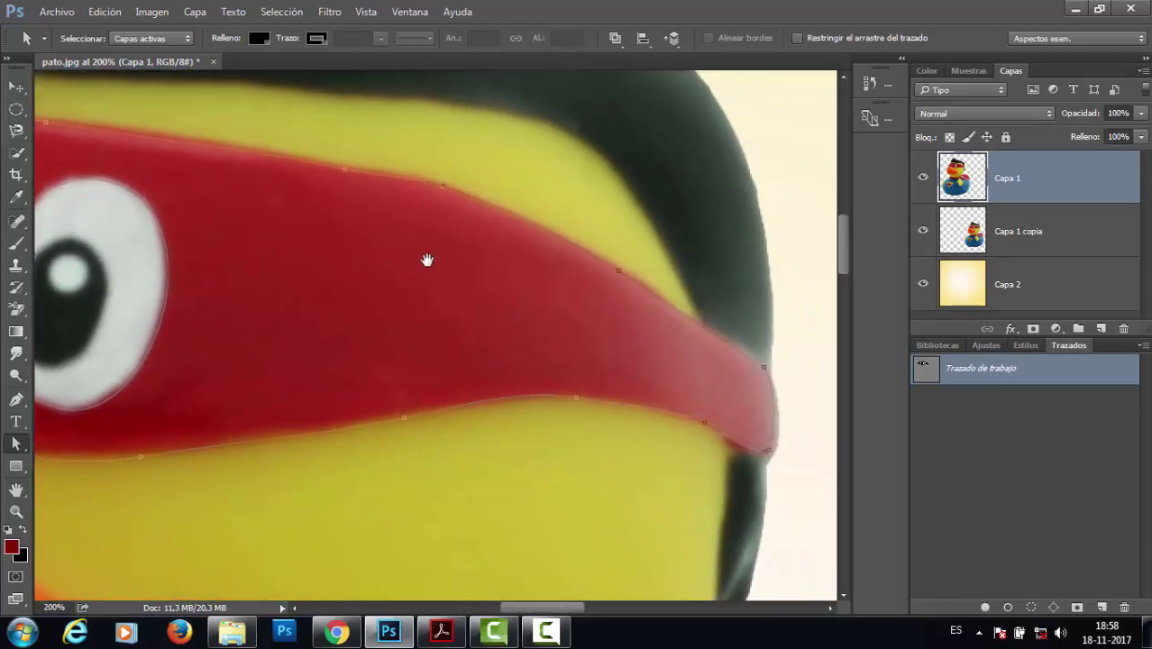
{"action": "scroll", "coordinate": [771, 446], "scroll_direction": "up", "scroll_amount": 1}
{"action": "left_click", "coordinate": [767, 452]}
{"action": "left_click_drag", "start_coordinate": [772, 452], "coordinate": [779, 453]}
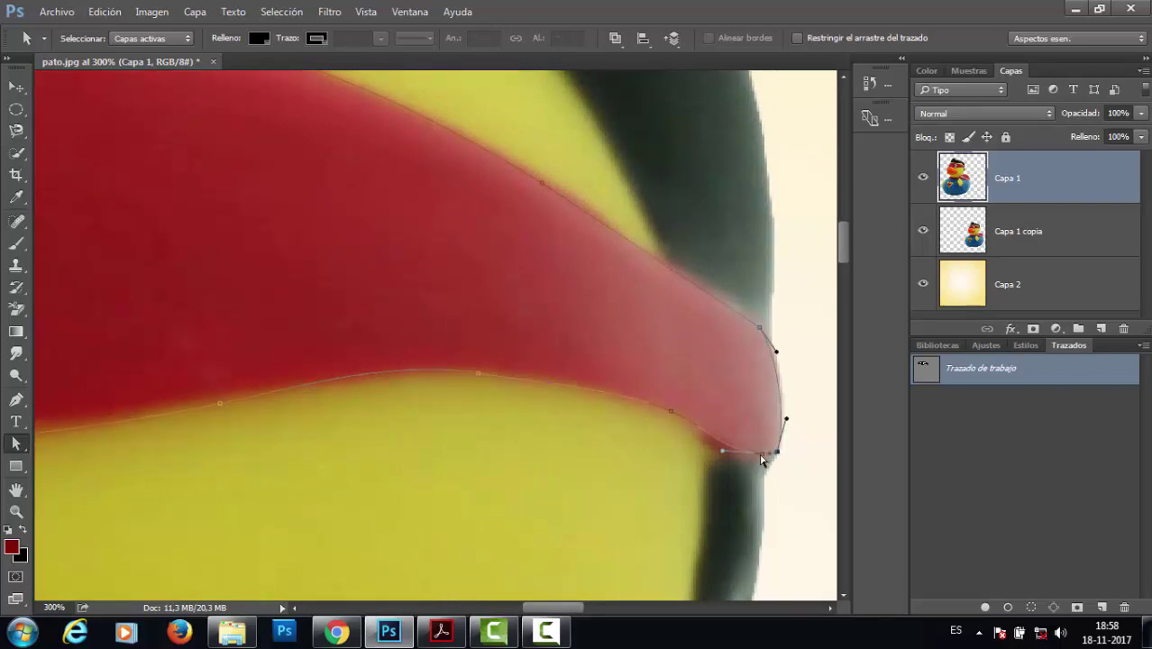
{"action": "left_click", "coordinate": [759, 462]}
{"action": "scroll", "coordinate": [748, 411], "scroll_direction": "up", "scroll_amount": 1}
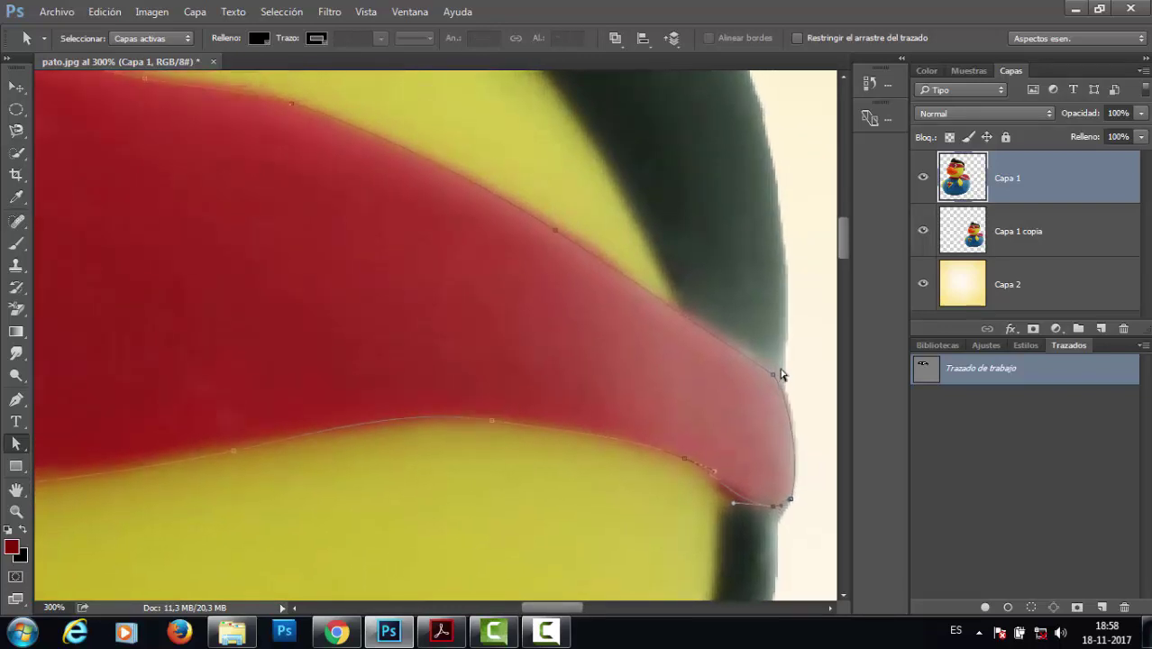
{"action": "left_click", "coordinate": [773, 373]}
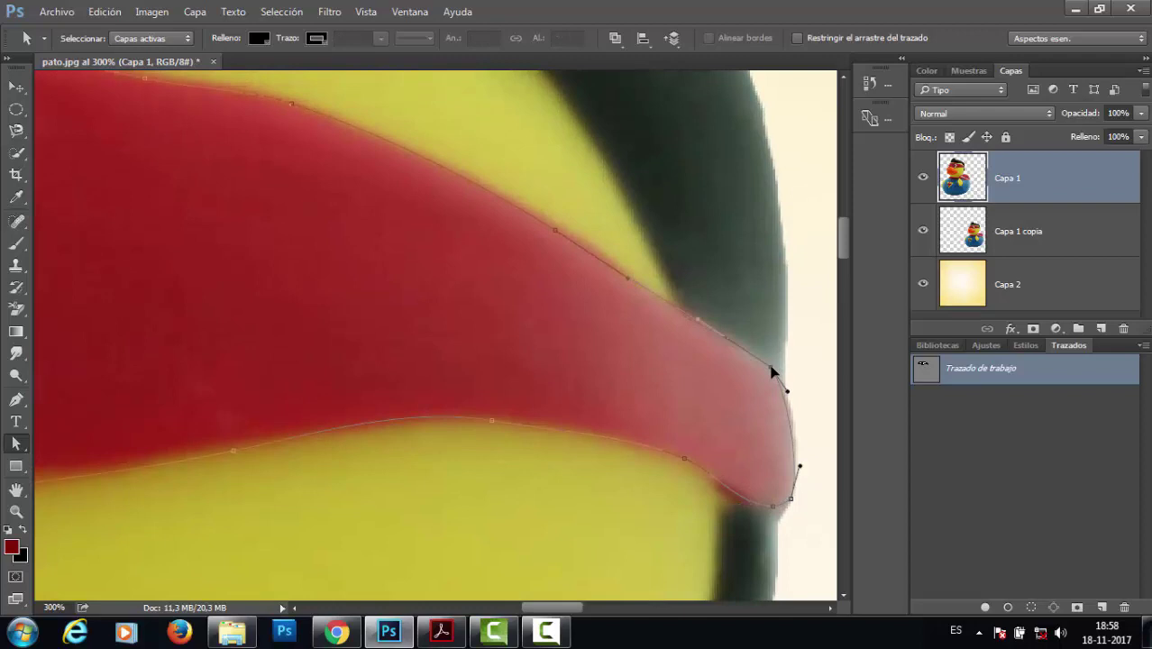
Step: Nudge the mask path's upper-edge anchor point beyond the right eye and select the neighbouring anchor point above that eye
{"action": "left_click", "coordinate": [578, 384], "text": "alt"}
{"action": "left_click_drag", "start_coordinate": [574, 385], "coordinate": [741, 421]}
{"action": "left_click_drag", "start_coordinate": [582, 365], "coordinate": [649, 401]}
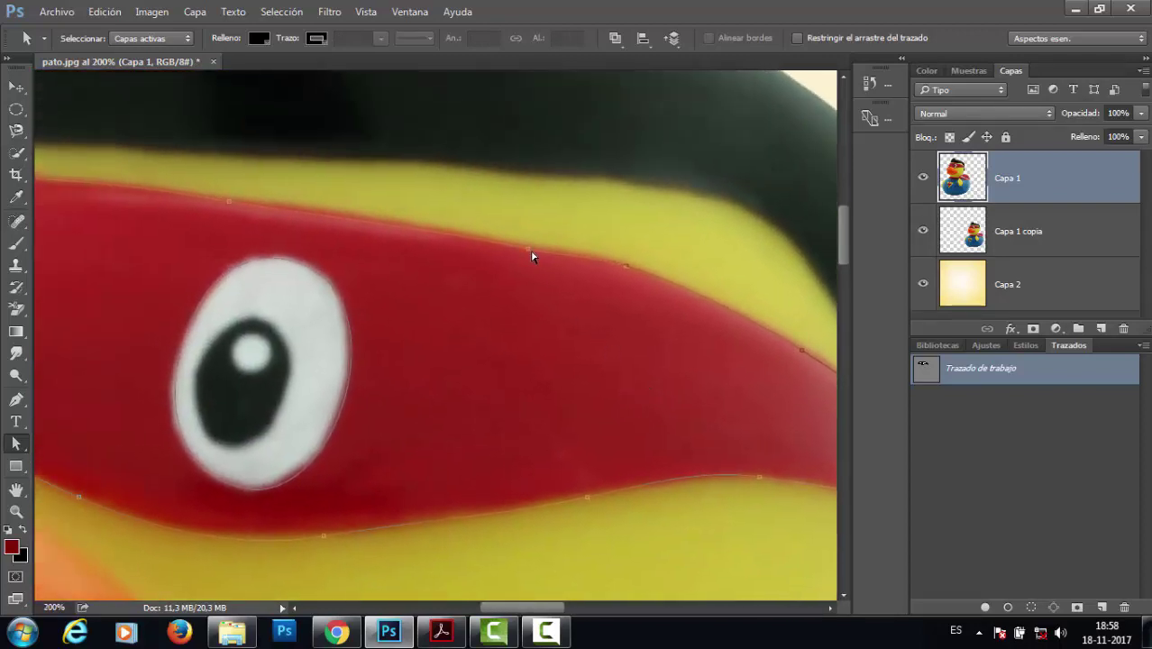
{"action": "left_click", "coordinate": [521, 246]}
{"action": "left_click", "coordinate": [230, 203]}
Step: Examine the edited mask path along its whole contour to check how it fits the red mask
{"action": "left_click_drag", "start_coordinate": [365, 287], "coordinate": [621, 246]}
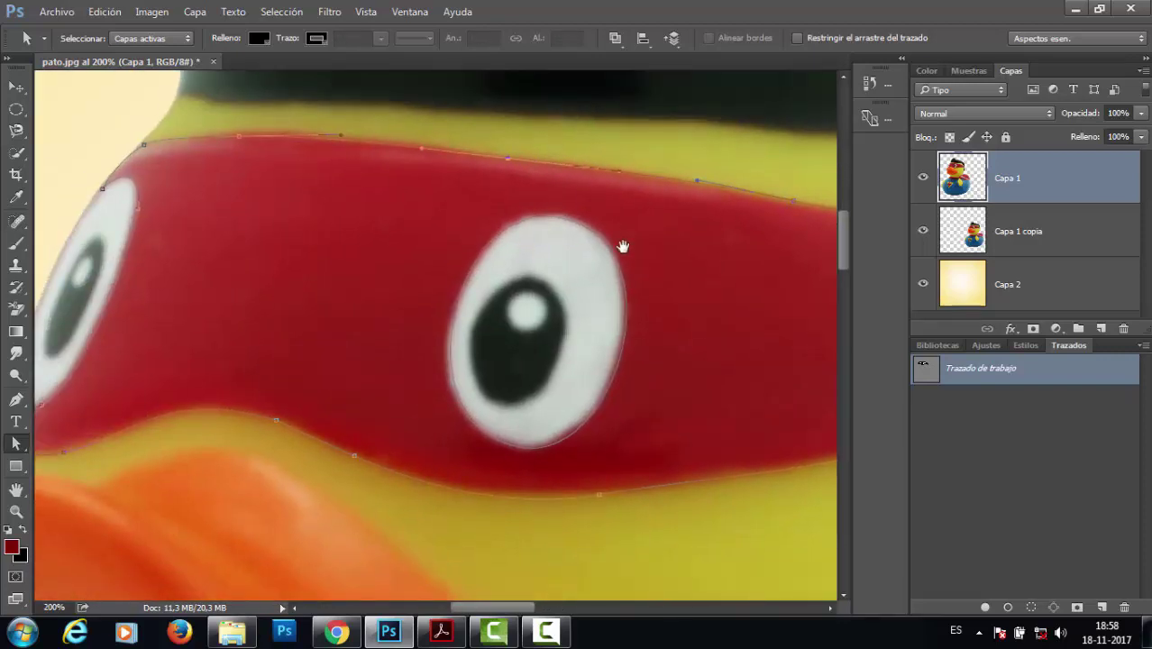
{"action": "left_click_drag", "start_coordinate": [435, 324], "coordinate": [467, 223]}
{"action": "left_click_drag", "start_coordinate": [427, 370], "coordinate": [226, 419]}
{"action": "mouse_move", "coordinate": [591, 358]}
{"action": "left_mouse_down"}
{"action": "mouse_move", "coordinate": [331, 380]}
{"action": "mouse_move", "coordinate": [605, 432]}
{"action": "left_mouse_up"}
{"action": "left_click_drag", "start_coordinate": [393, 334], "coordinate": [603, 265]}
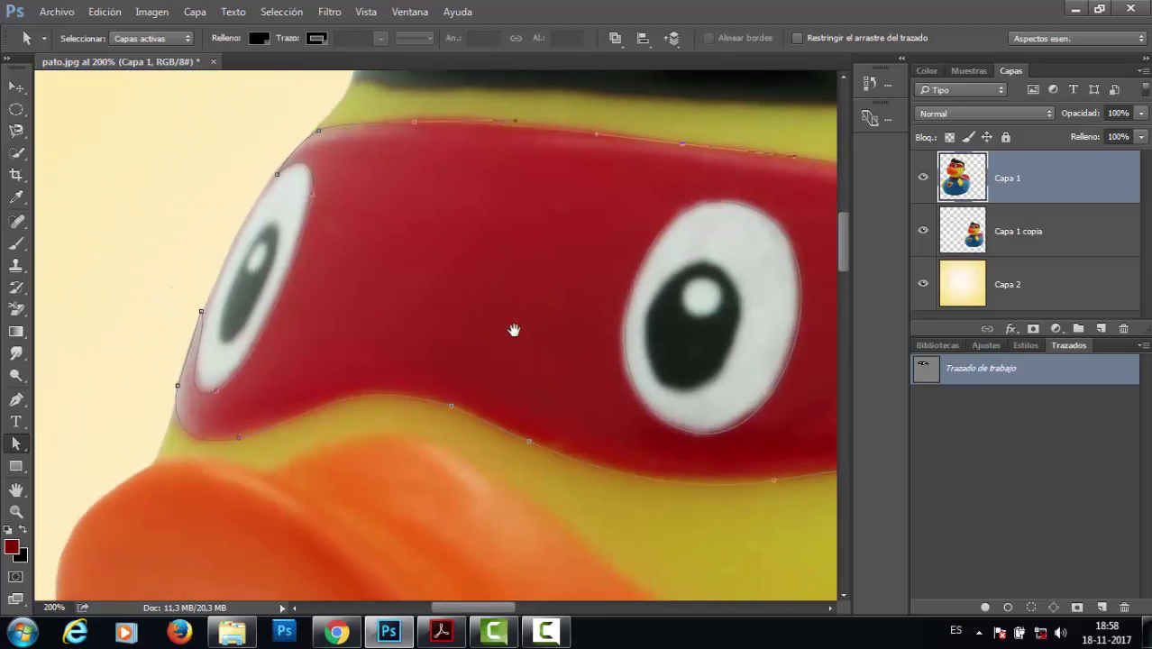
{"action": "left_click_drag", "start_coordinate": [445, 393], "coordinate": [433, 365]}
{"action": "left_click", "coordinate": [445, 370], "text": "alt"}
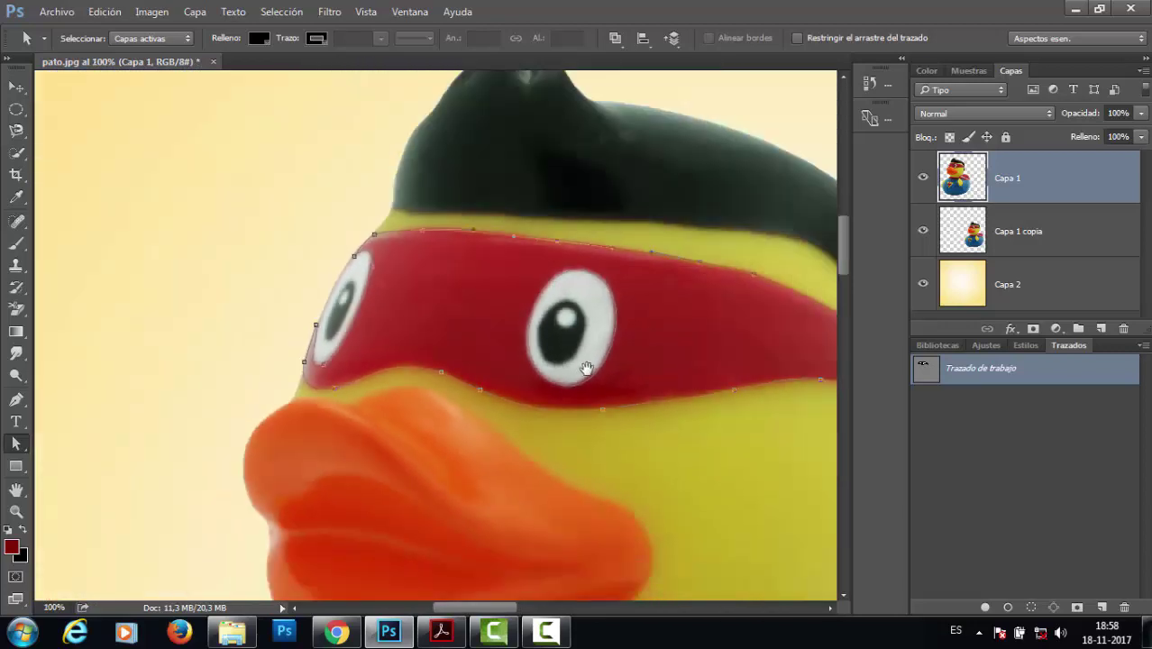
{"action": "left_click_drag", "start_coordinate": [586, 367], "coordinate": [343, 348]}
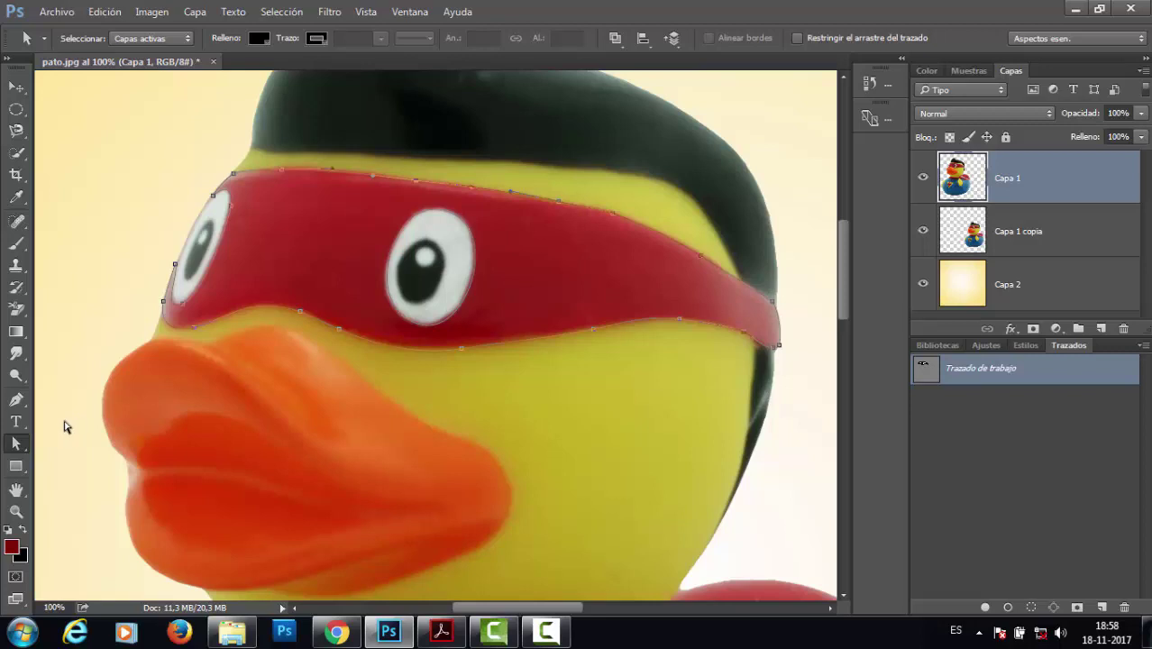
Step: Make a new selection from the mask path using the Pen tool's Selección option, with a 0-pixel feather radius and Suavizado enabled
{"action": "right_click", "coordinate": [238, 315]}
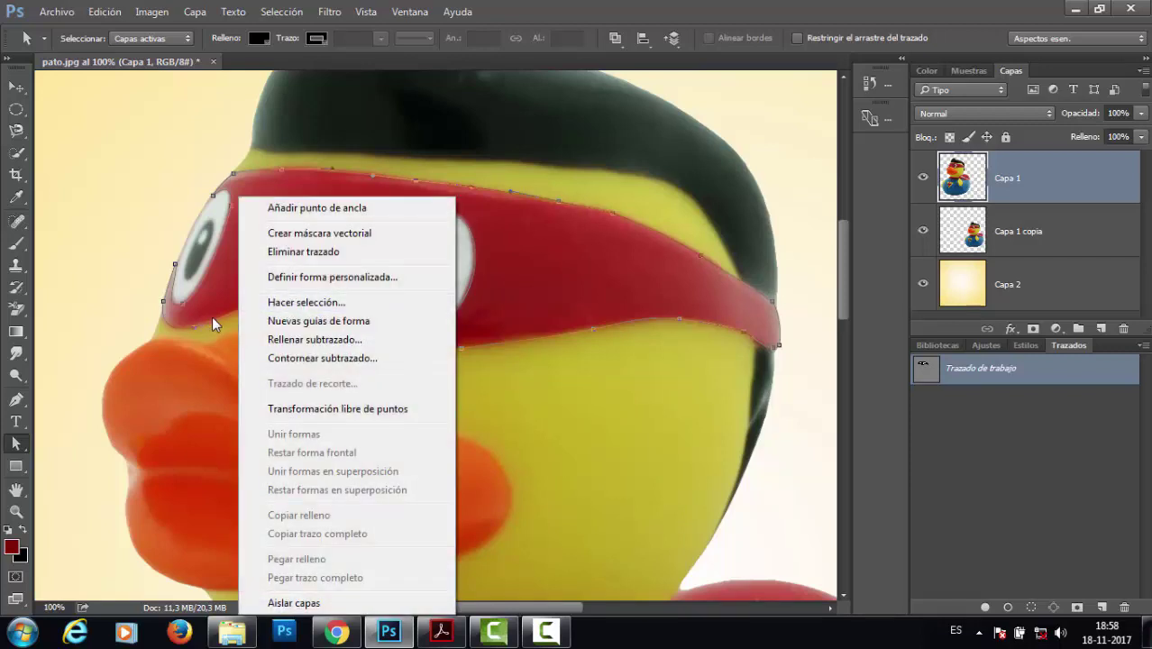
{"action": "left_click", "coordinate": [213, 317]}
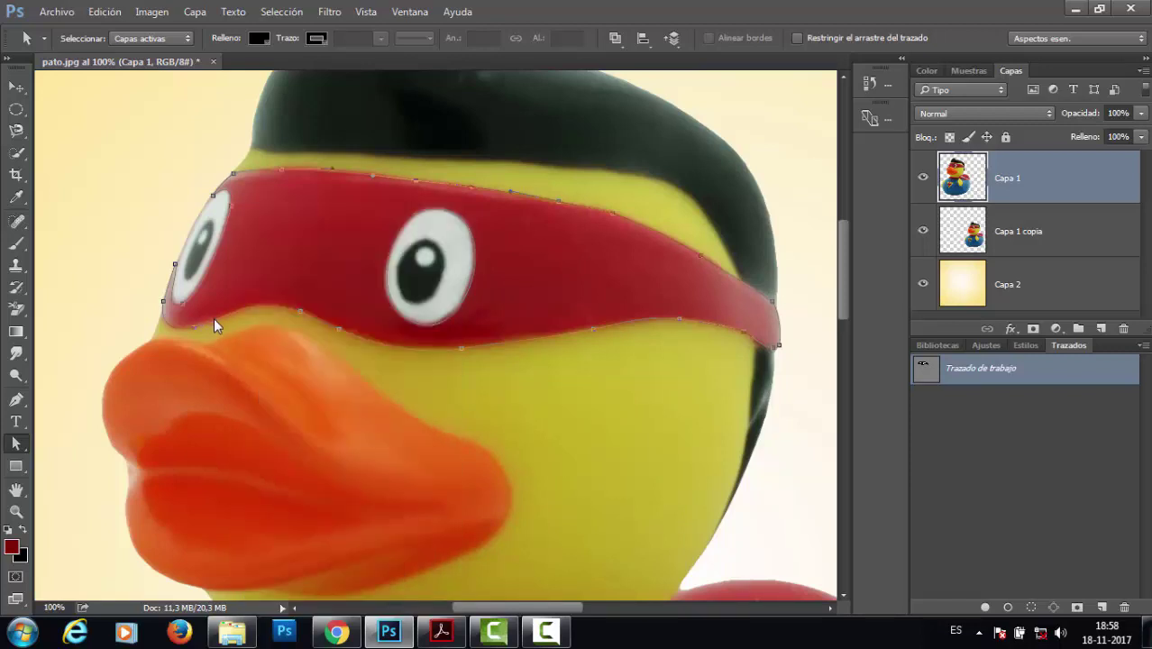
{"action": "left_click", "coordinate": [15, 402]}
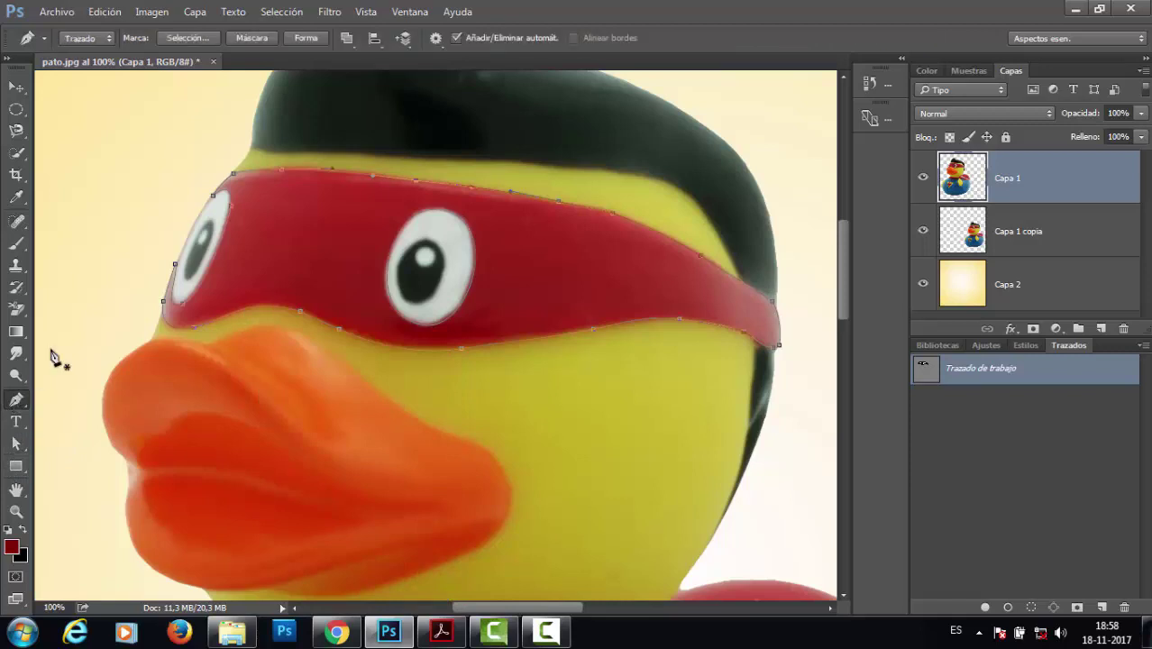
{"action": "left_click", "coordinate": [183, 38]}
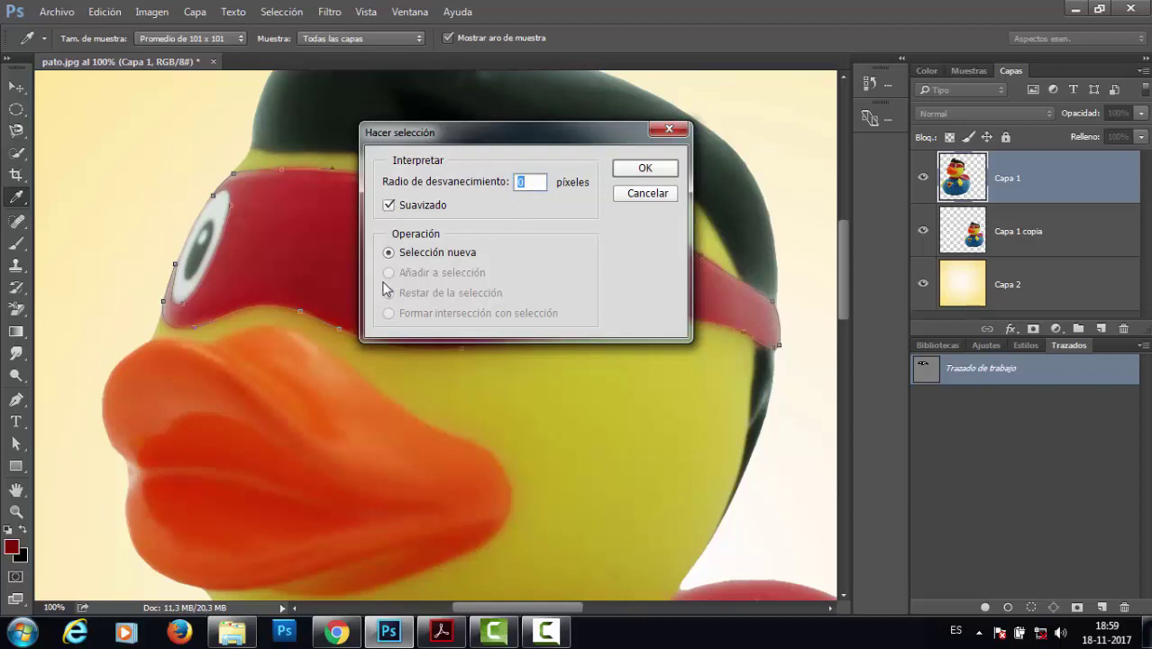
{"action": "left_click", "coordinate": [648, 169]}
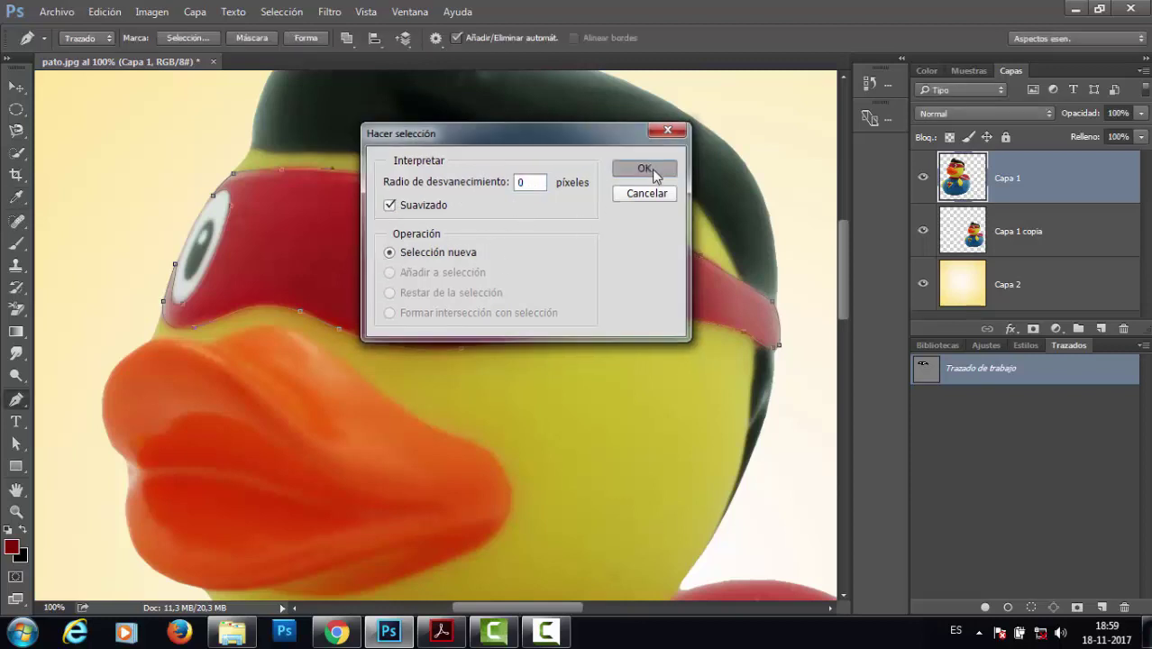